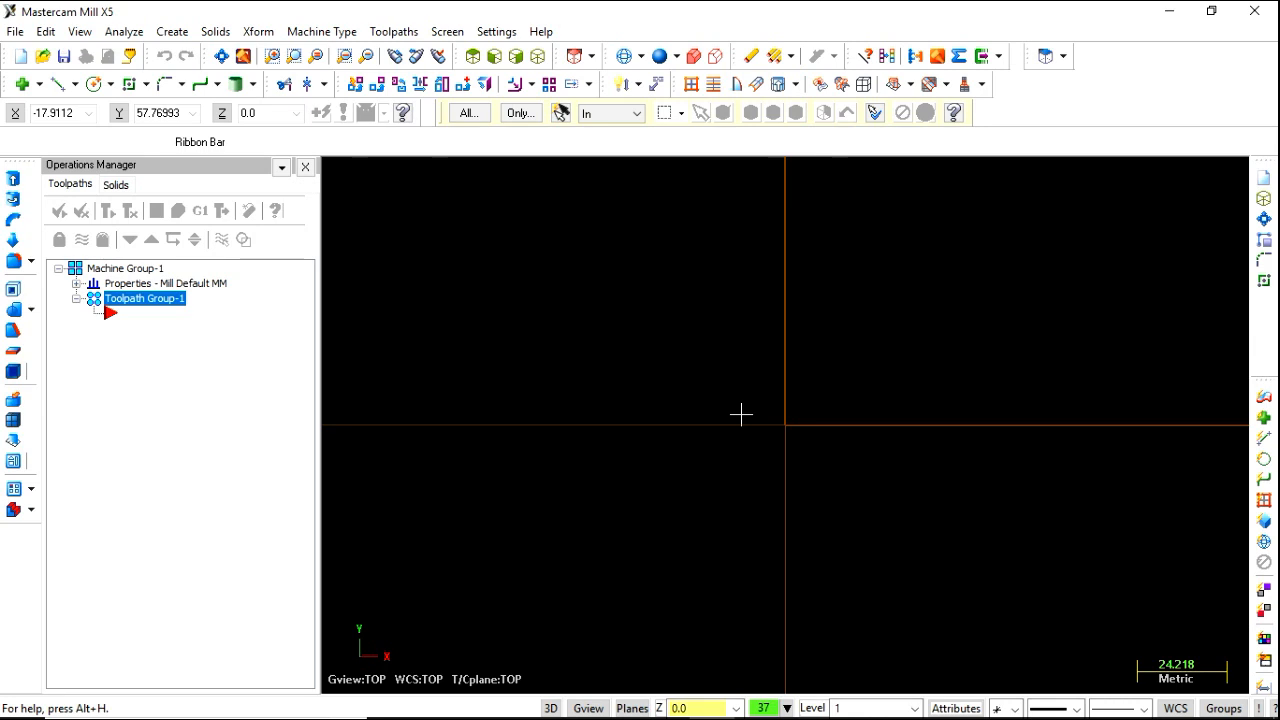
- Create a 100 mm by 100 mm rectangle centred on the origin
click(128, 85)
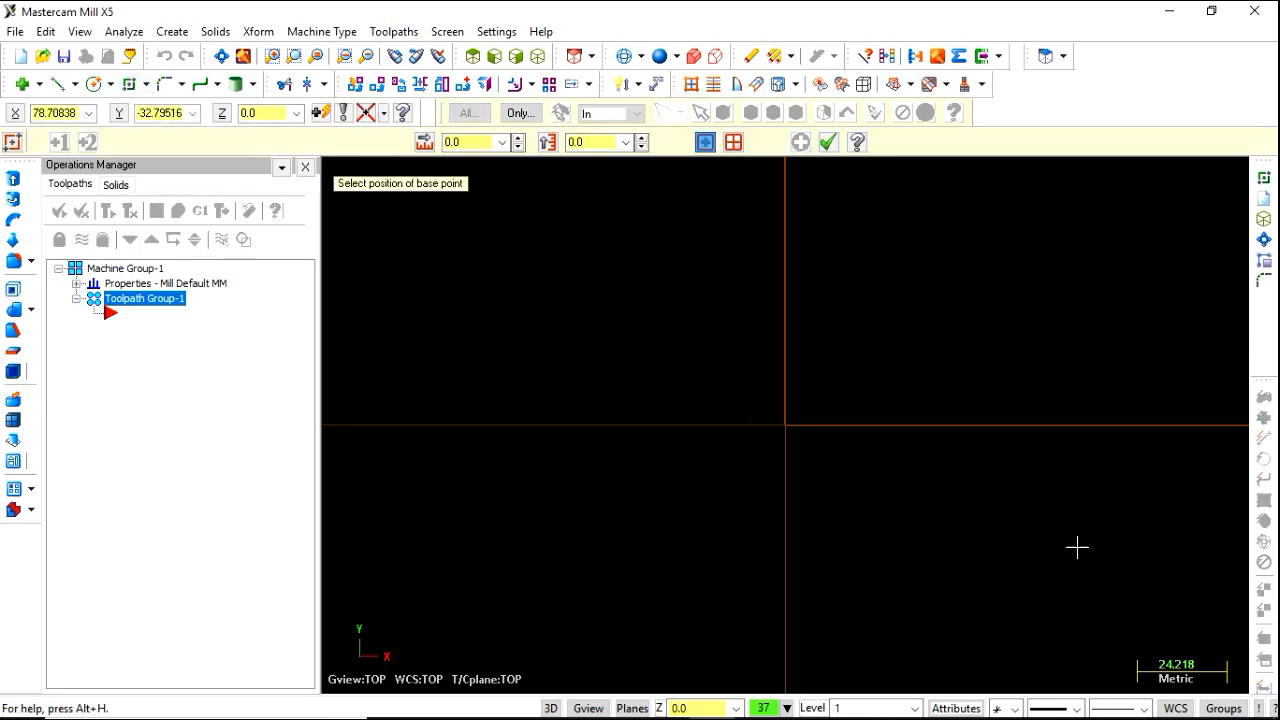
click(785, 426)
click(990, 593)
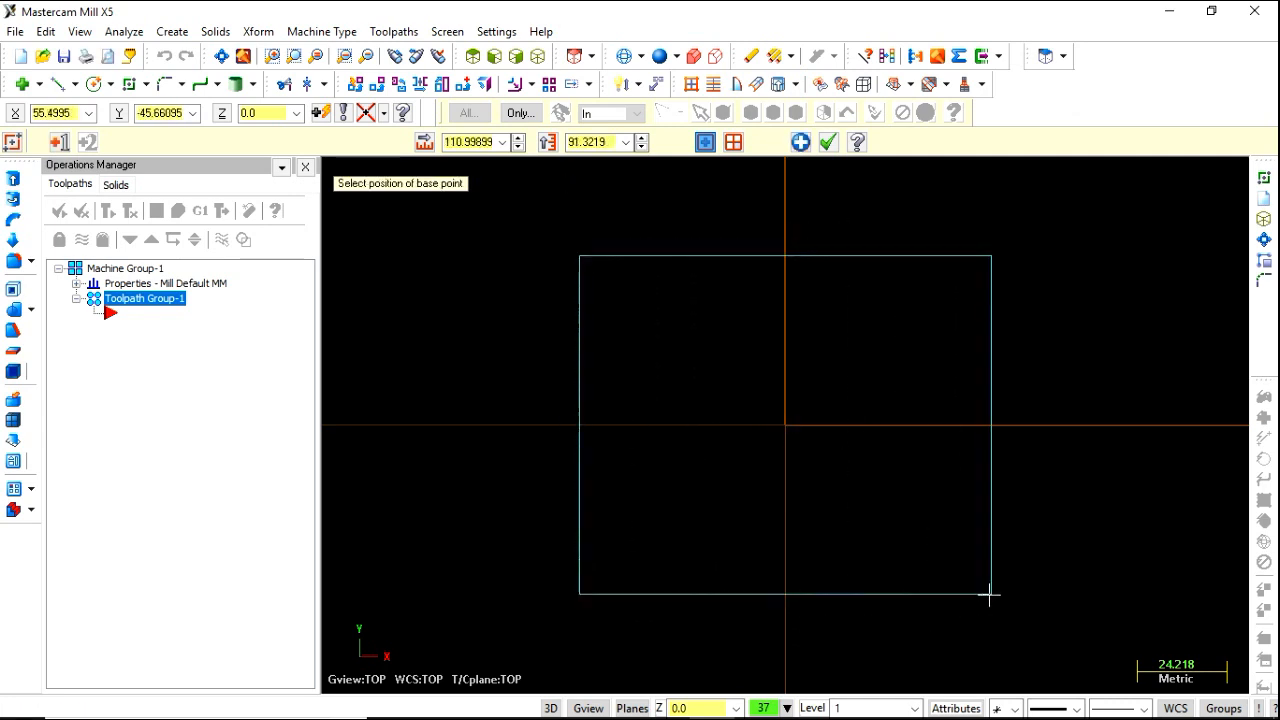
double_click(483, 142)
text(100)
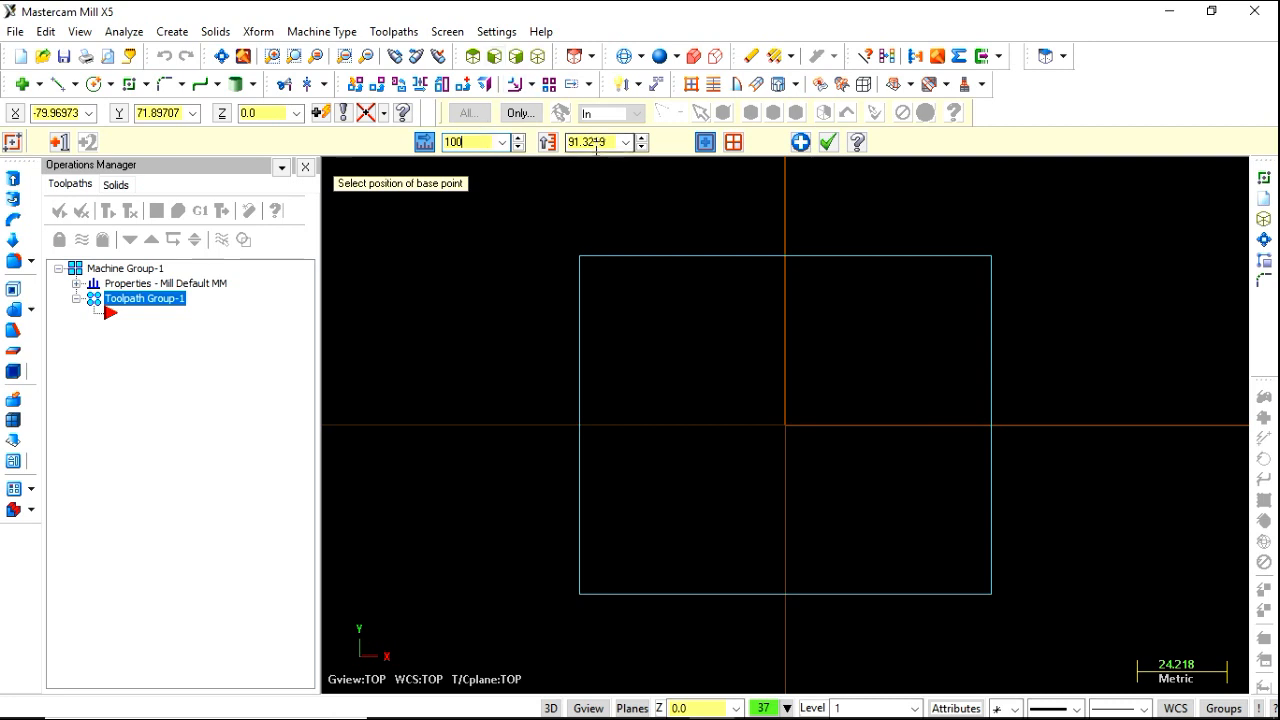
double_click(588, 140)
text(100)
key(Return)
- Fillet all four corners of the square with a 10 mm radius
click(162, 84)
click(620, 241)
click(604, 285)
click(605, 595)
click(649, 612)
click(946, 609)
click(970, 557)
click(970, 295)
click(943, 241)
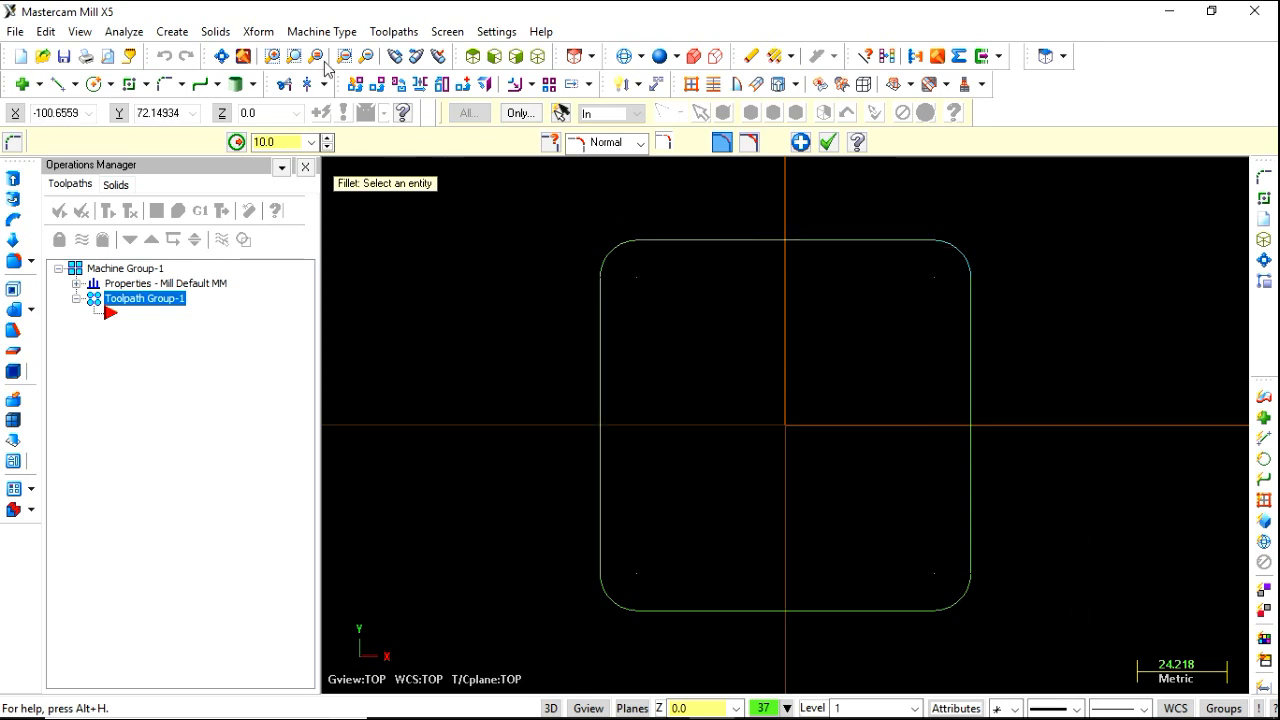
- Add a new machine group using the default mill machine
click(316, 32)
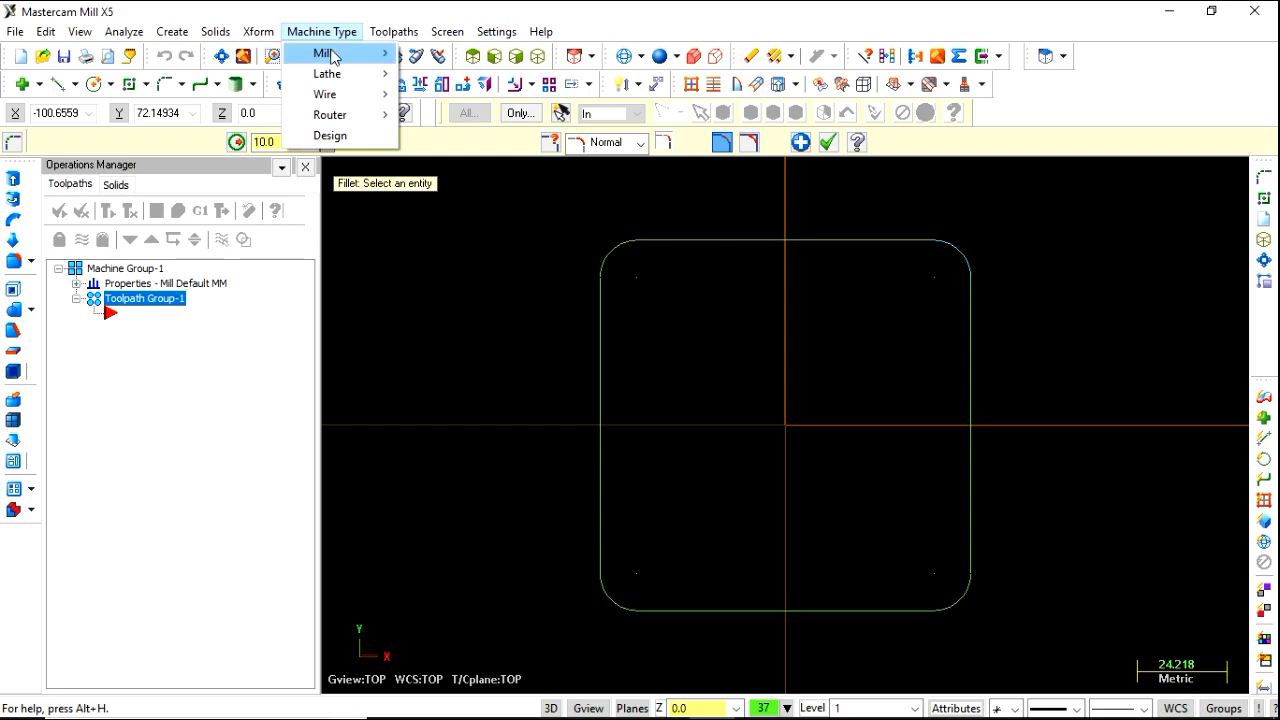
mouse_move(325, 53)
click(443, 54)
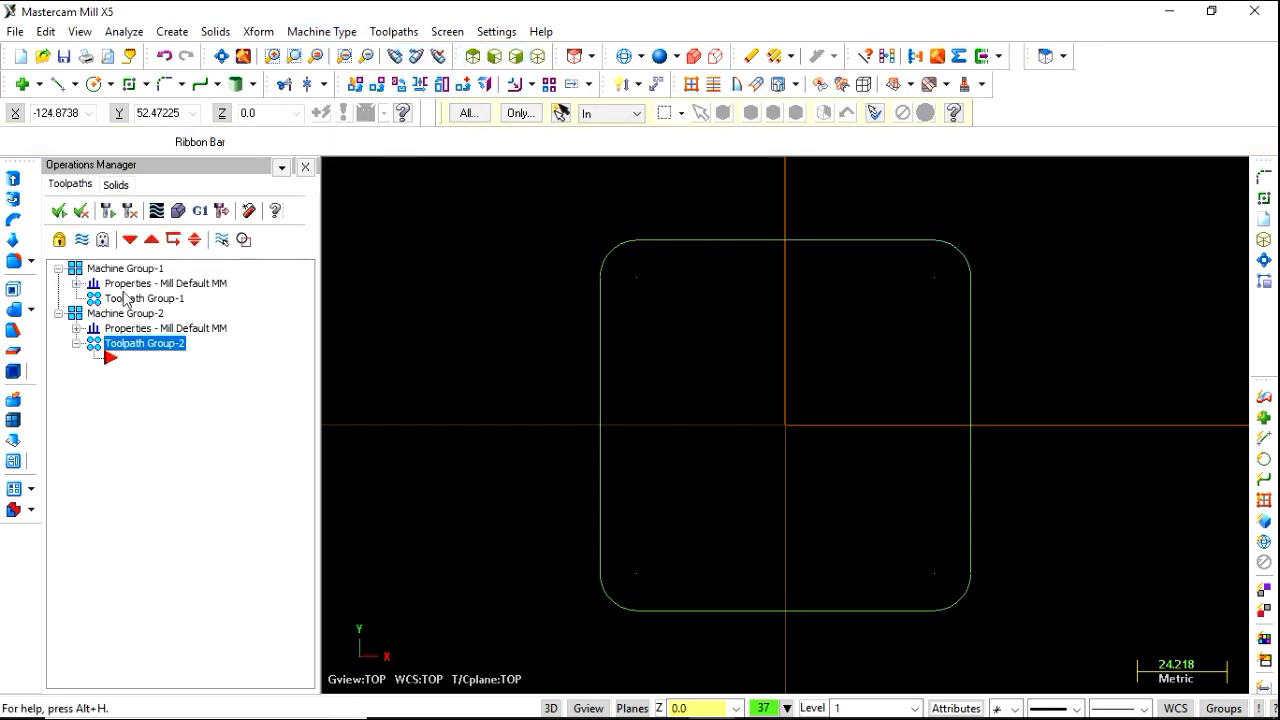
- Delete the original Machine Group-1 together with its empty toolpath group
right_click(56, 271)
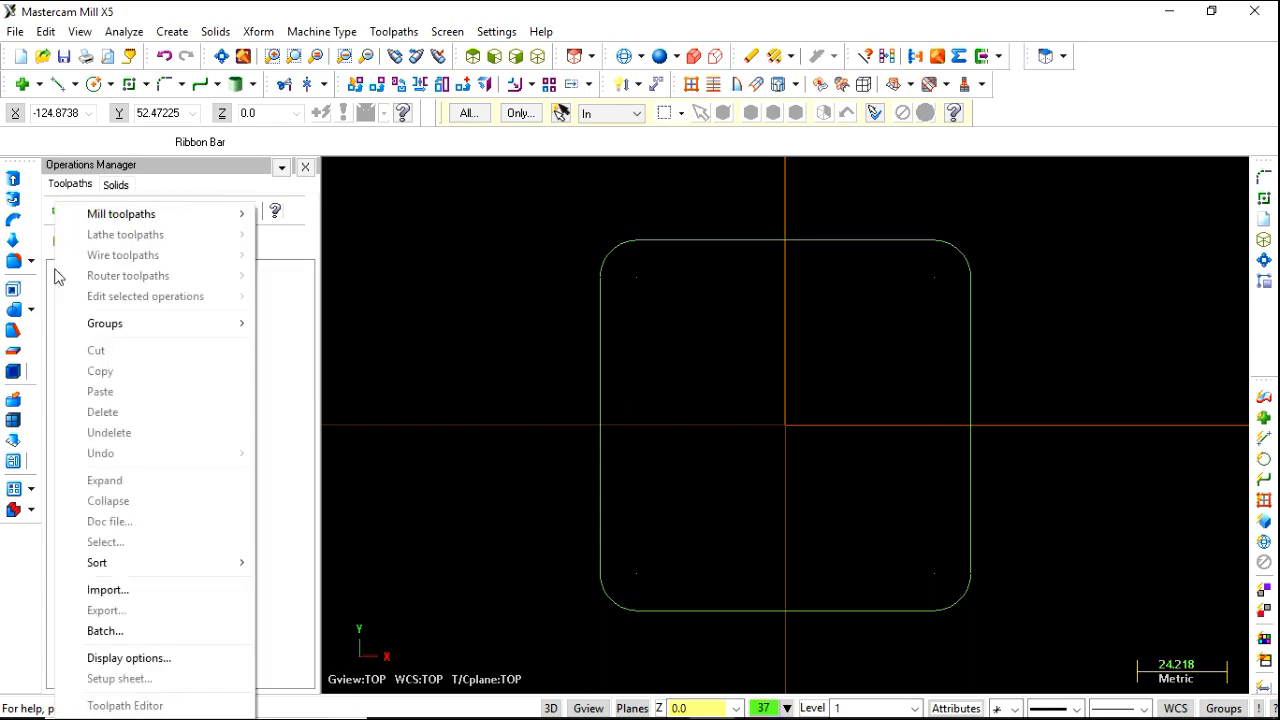
mouse_move(183, 328)
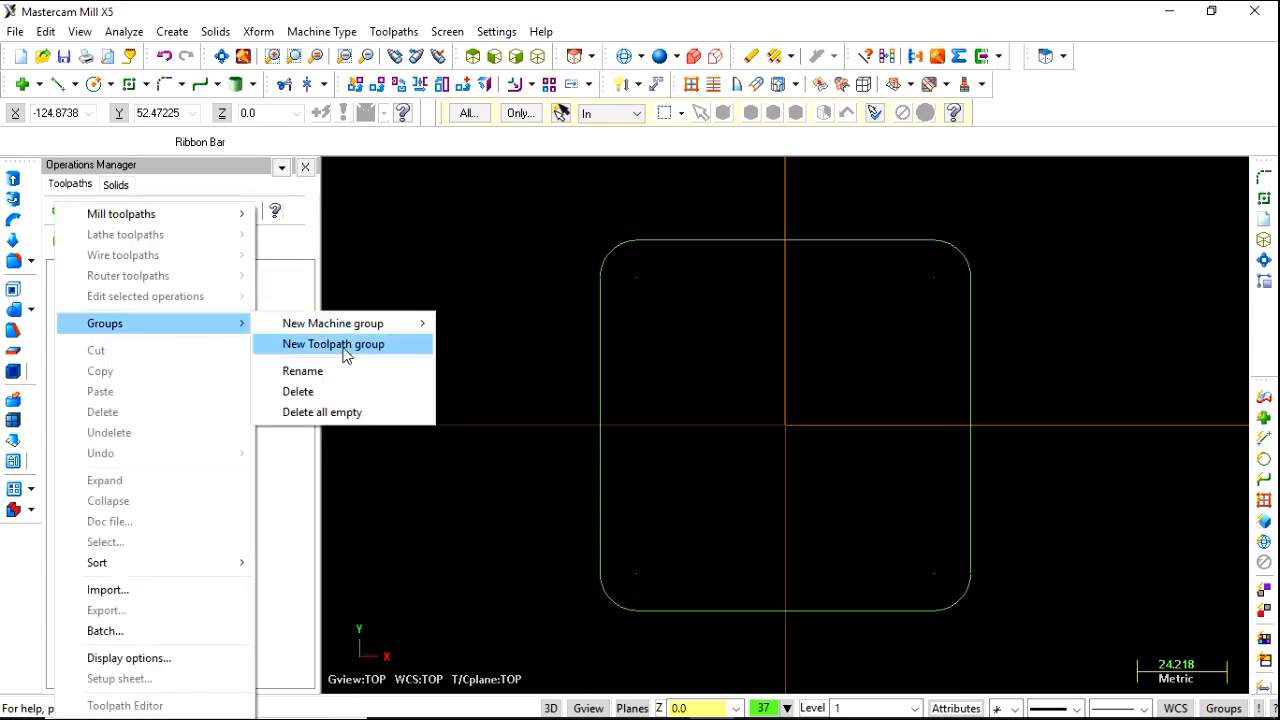
click(344, 396)
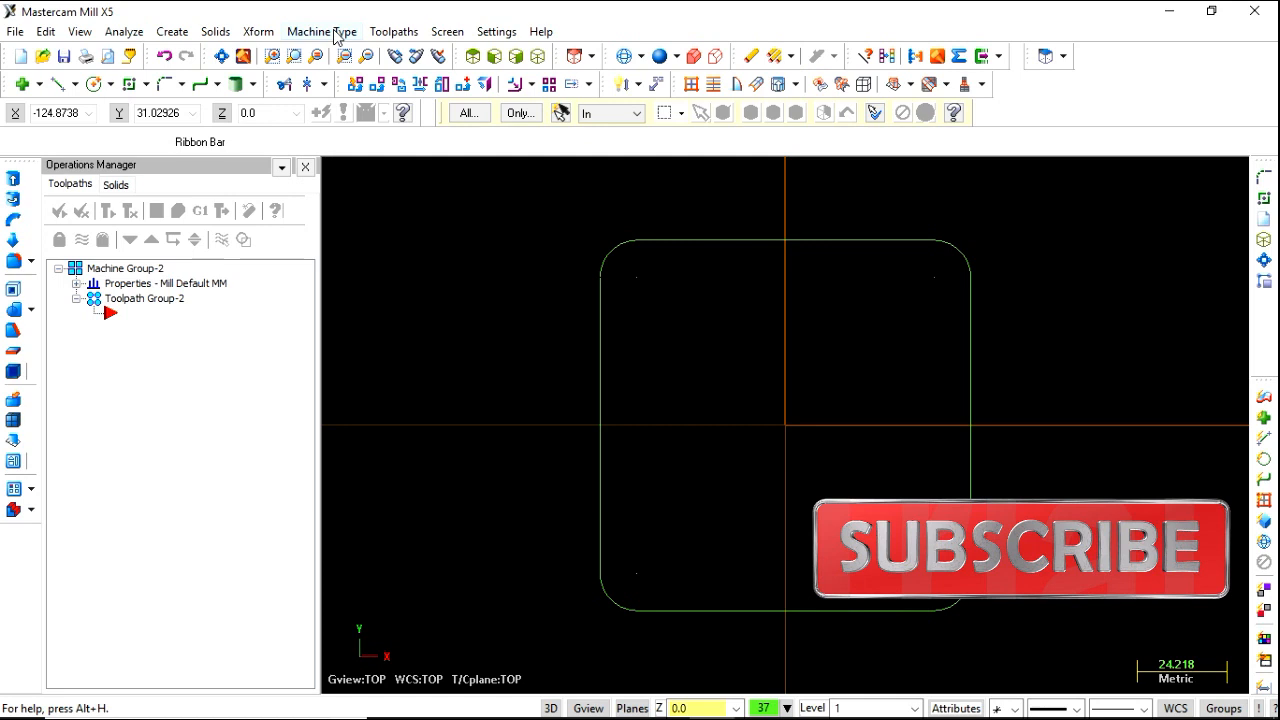
- Start a contour toolpath with the NC name T and chain the rounded square as its geometry
click(391, 32)
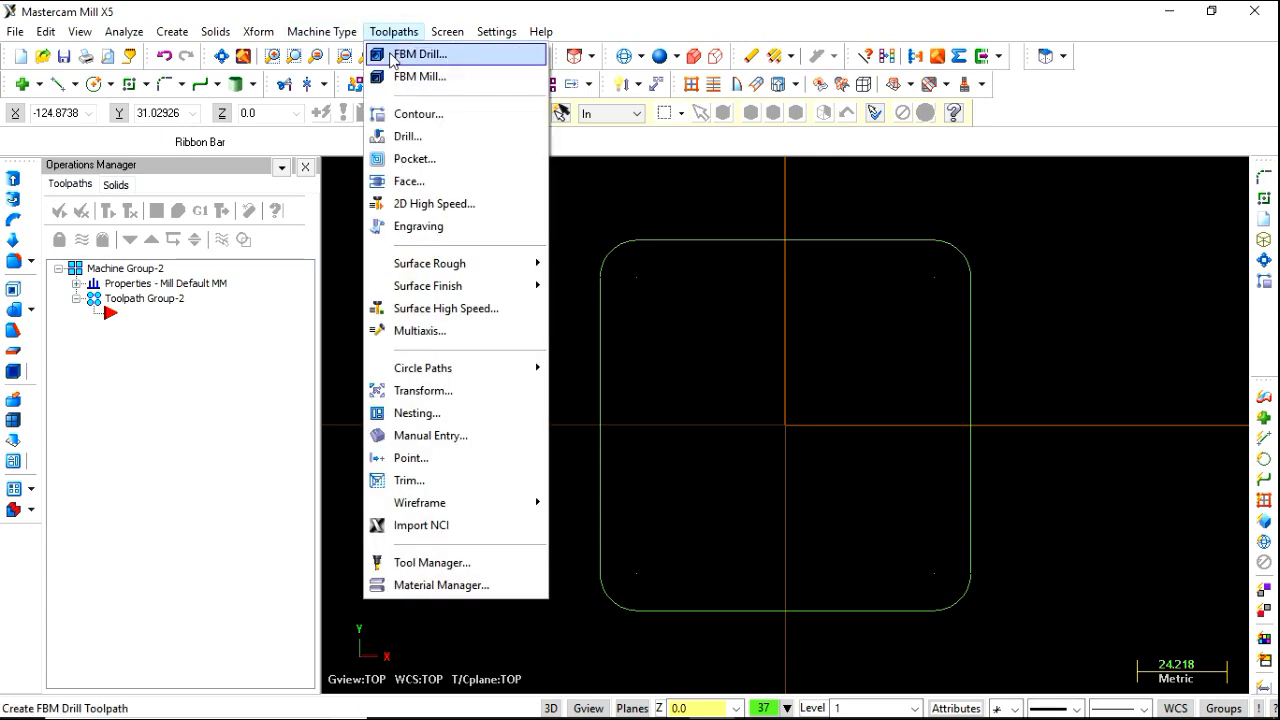
click(431, 115)
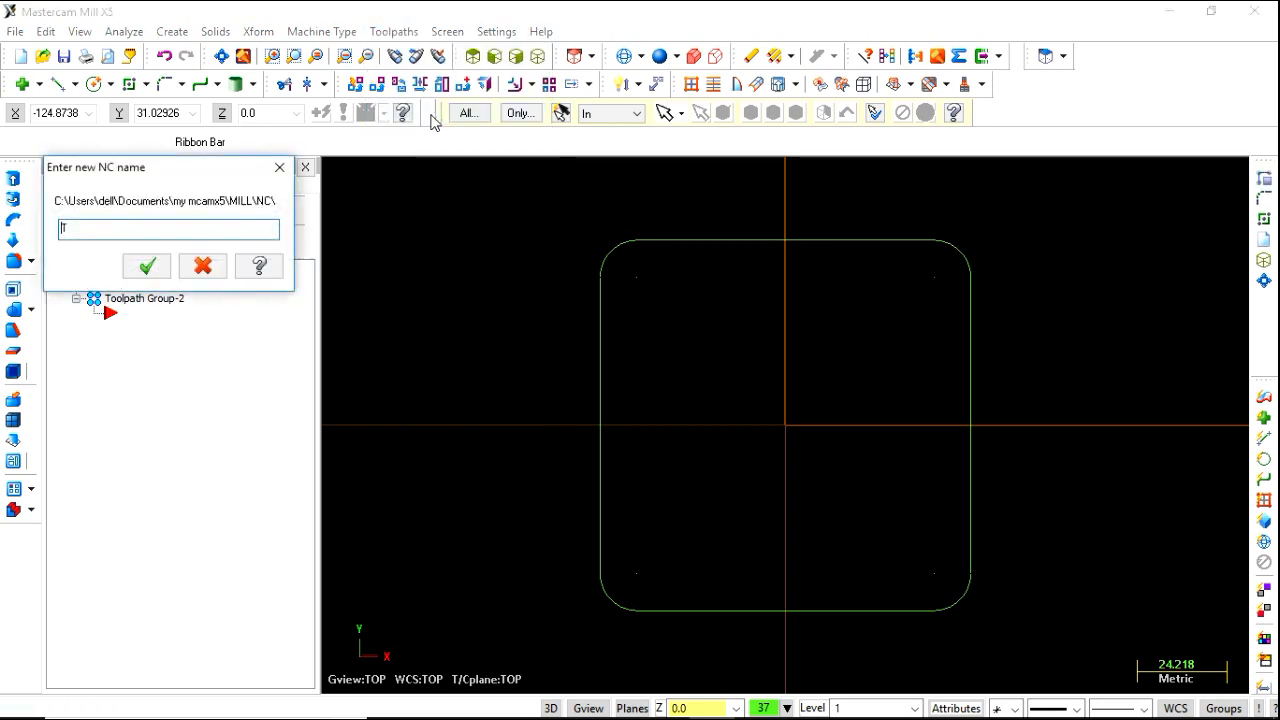
click(150, 264)
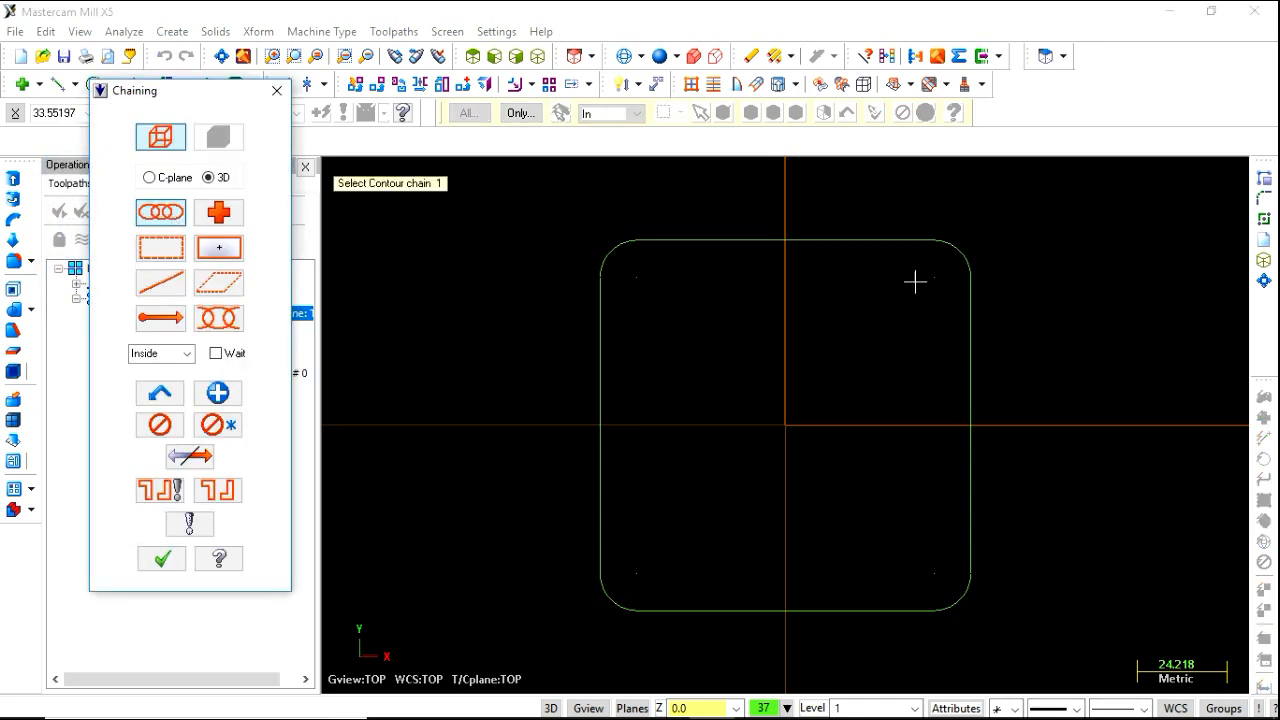
click(970, 302)
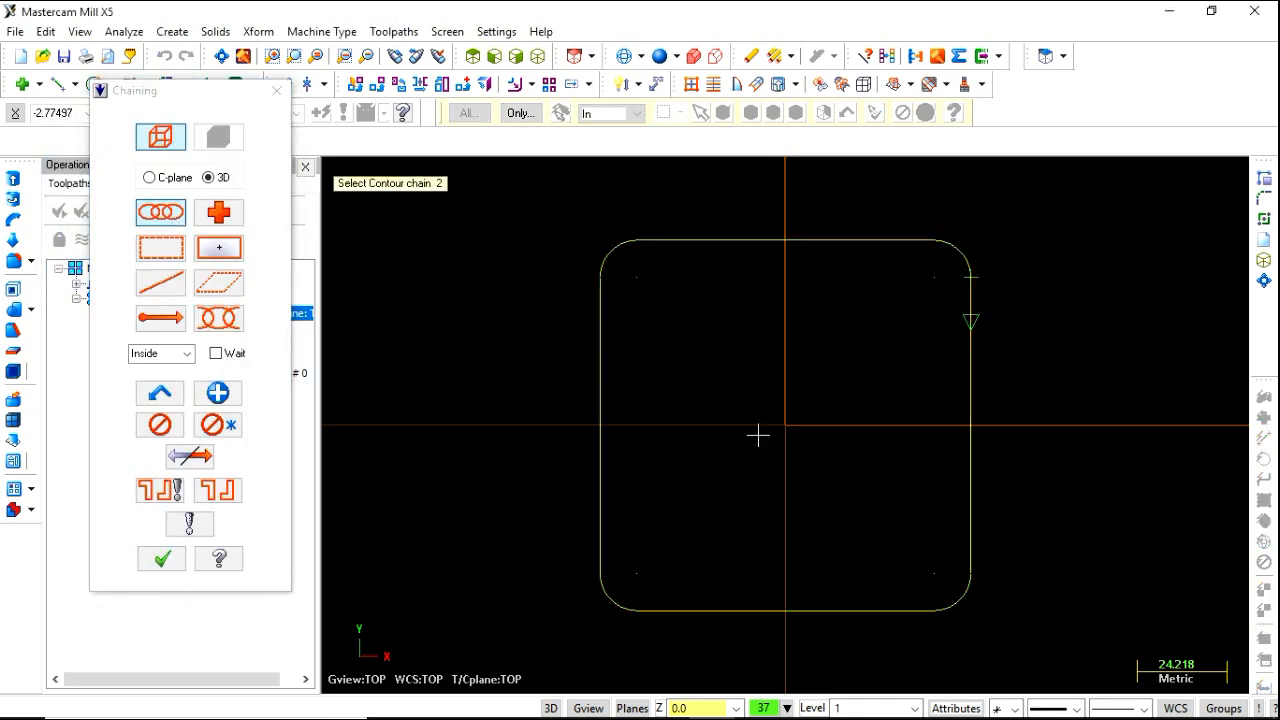
click(179, 566)
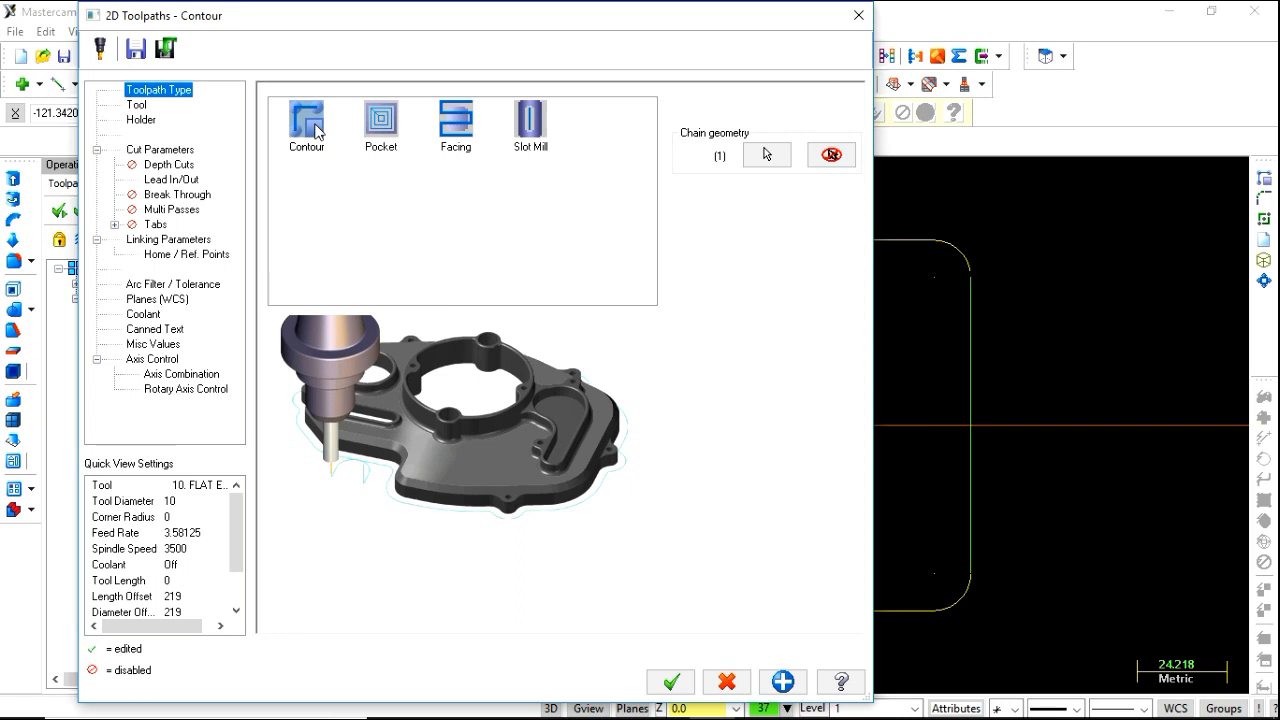
- Choose the 10 mm flat endmill from the MILL_MM tool library for the contour toolpath
click(135, 108)
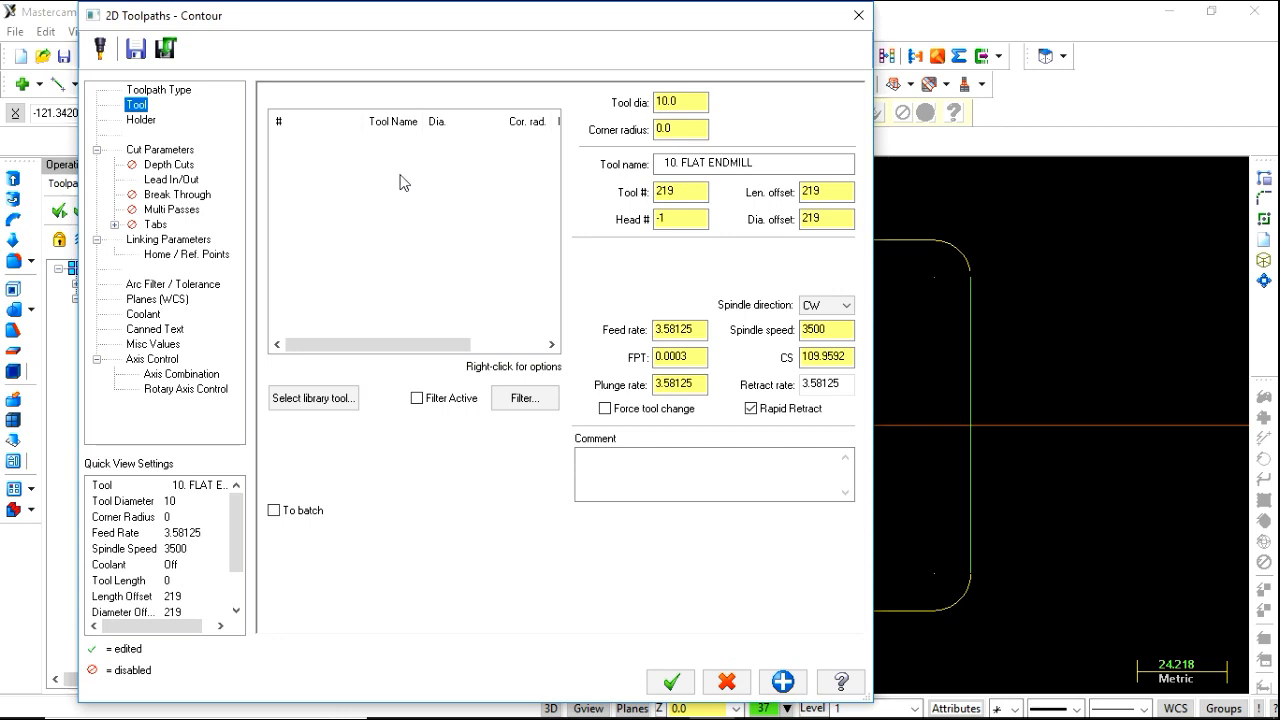
click(341, 404)
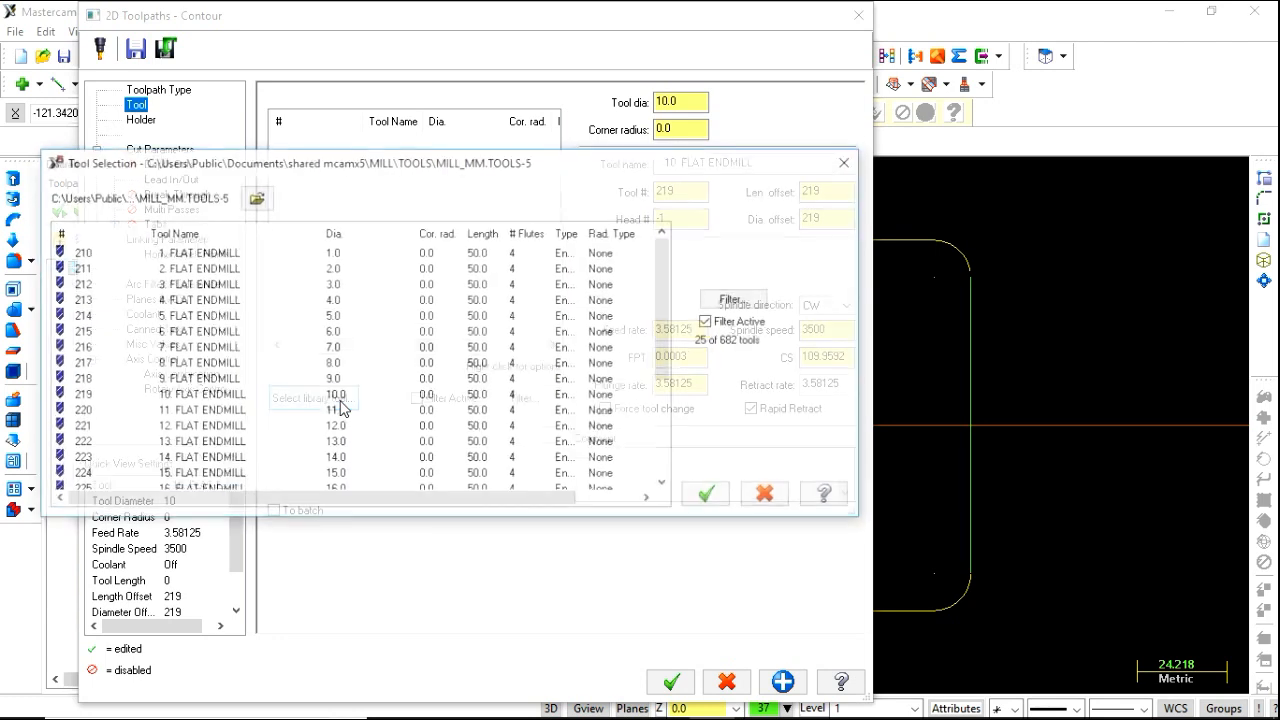
click(737, 302)
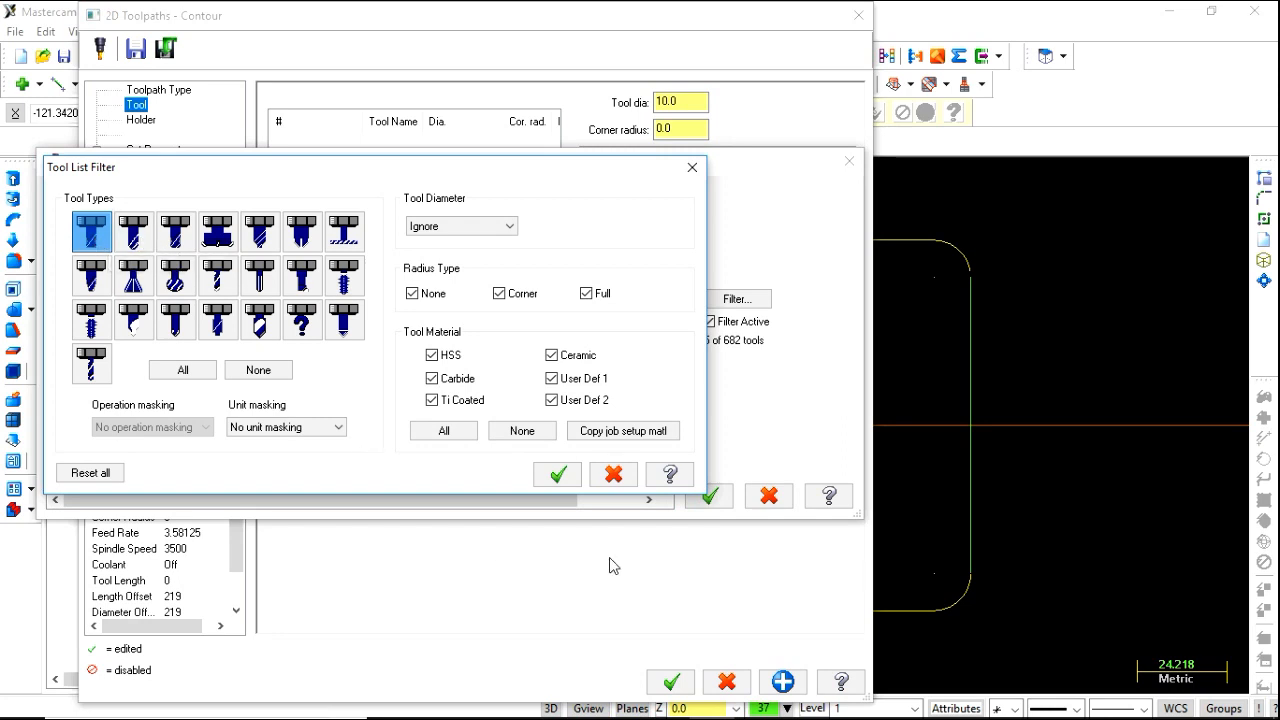
click(557, 471)
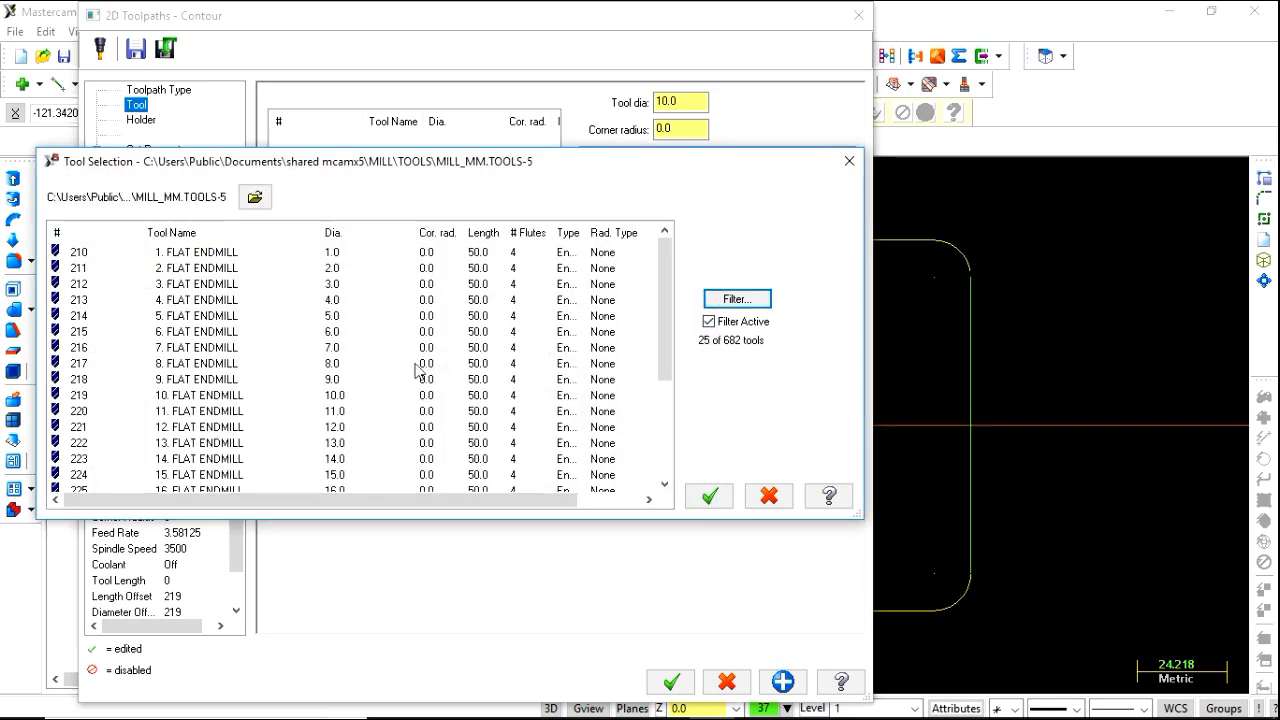
click(362, 396)
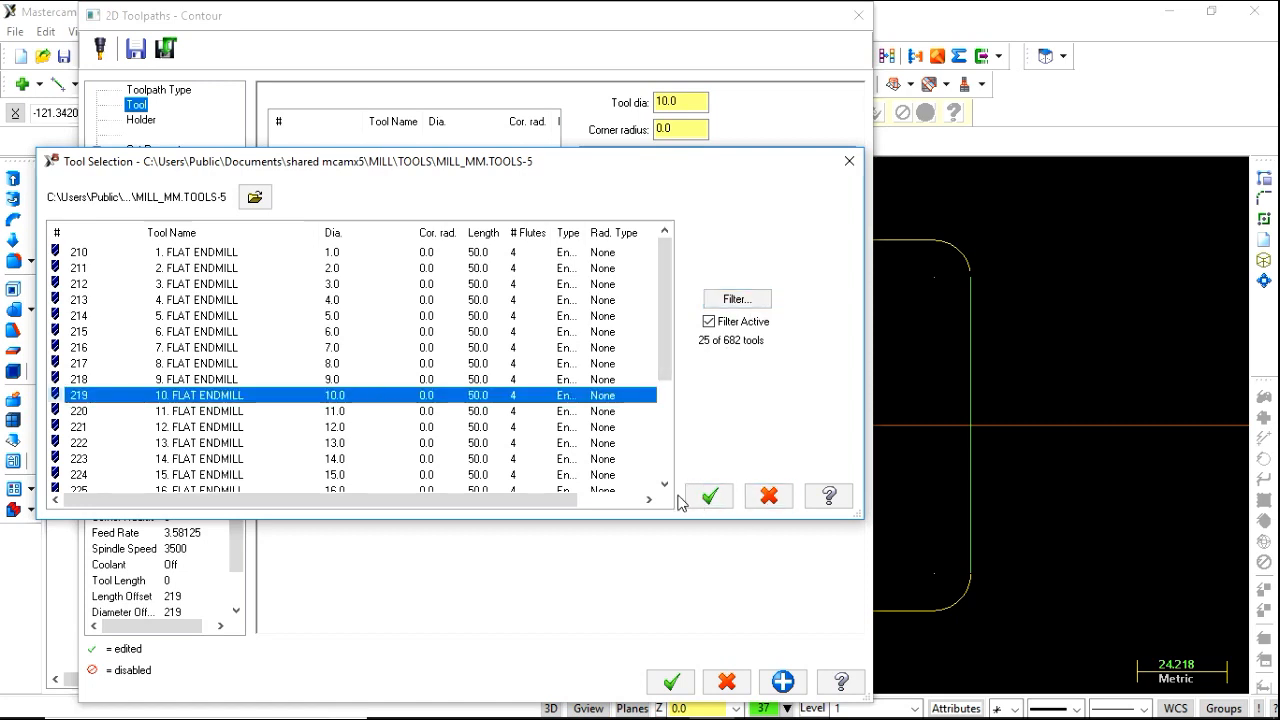
click(708, 496)
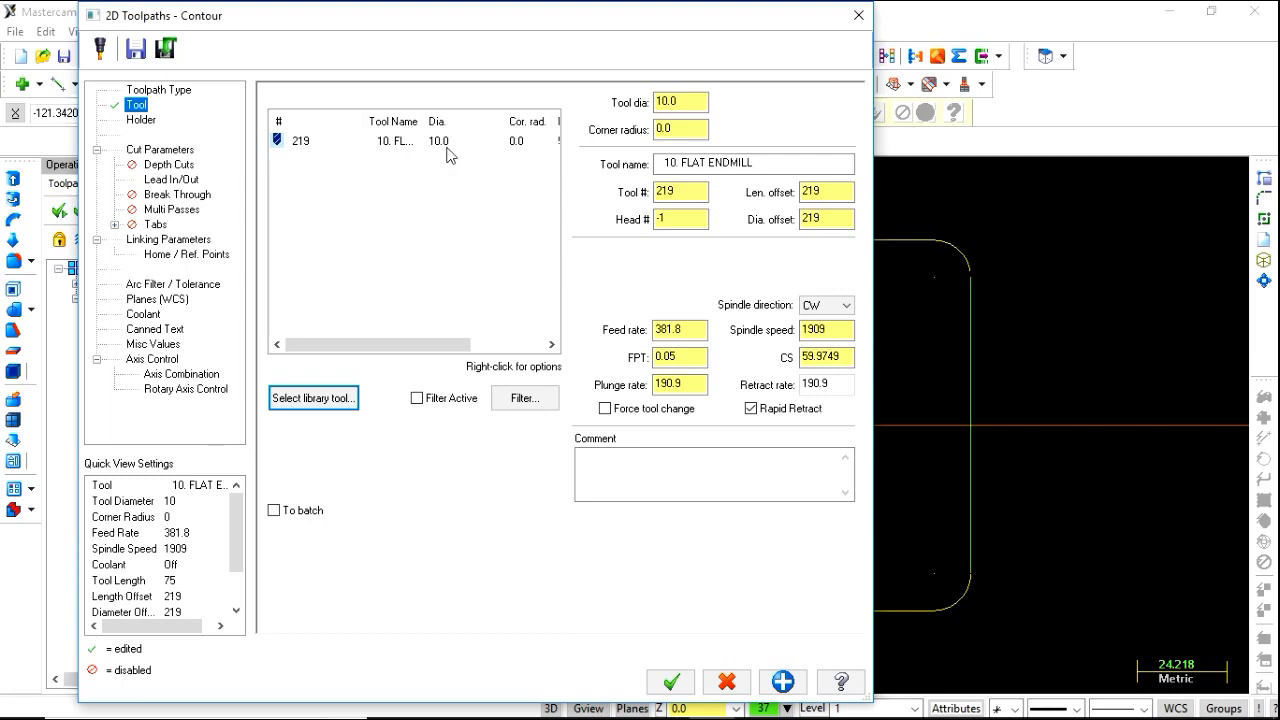
- Change the tool number of the 10 mm flat endmill to 2
double_click(300, 141)
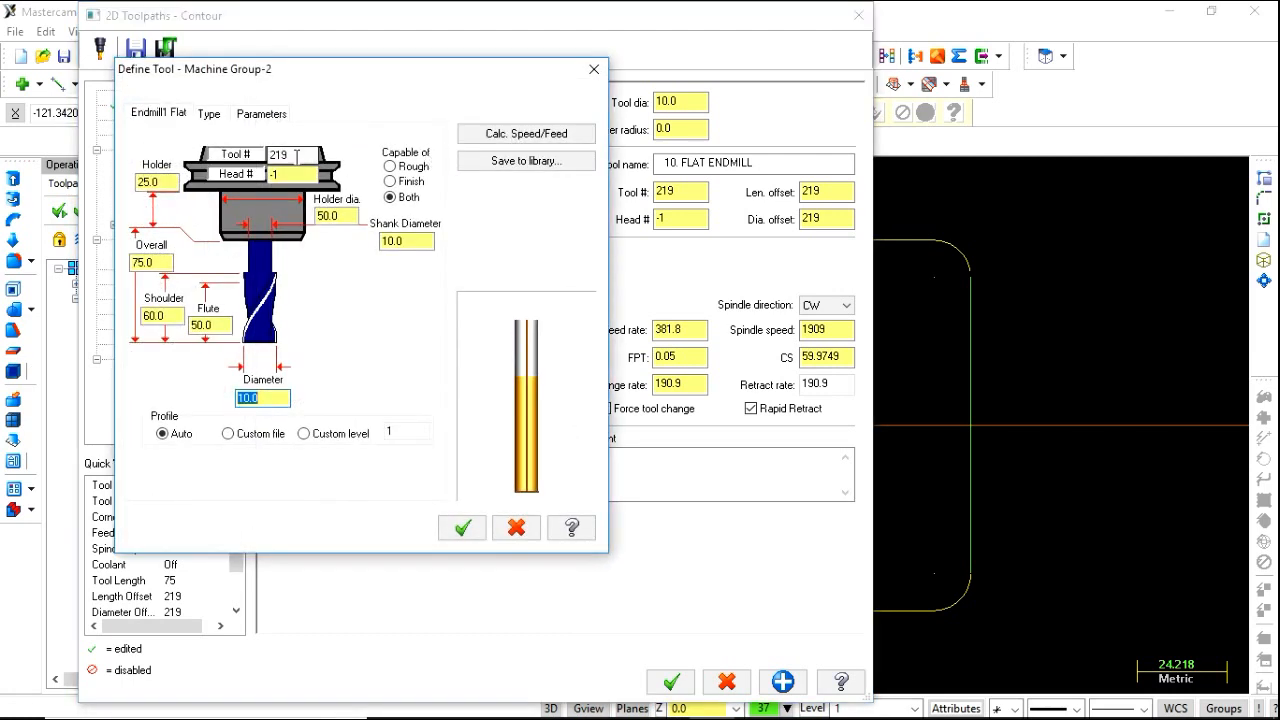
double_click(290, 155)
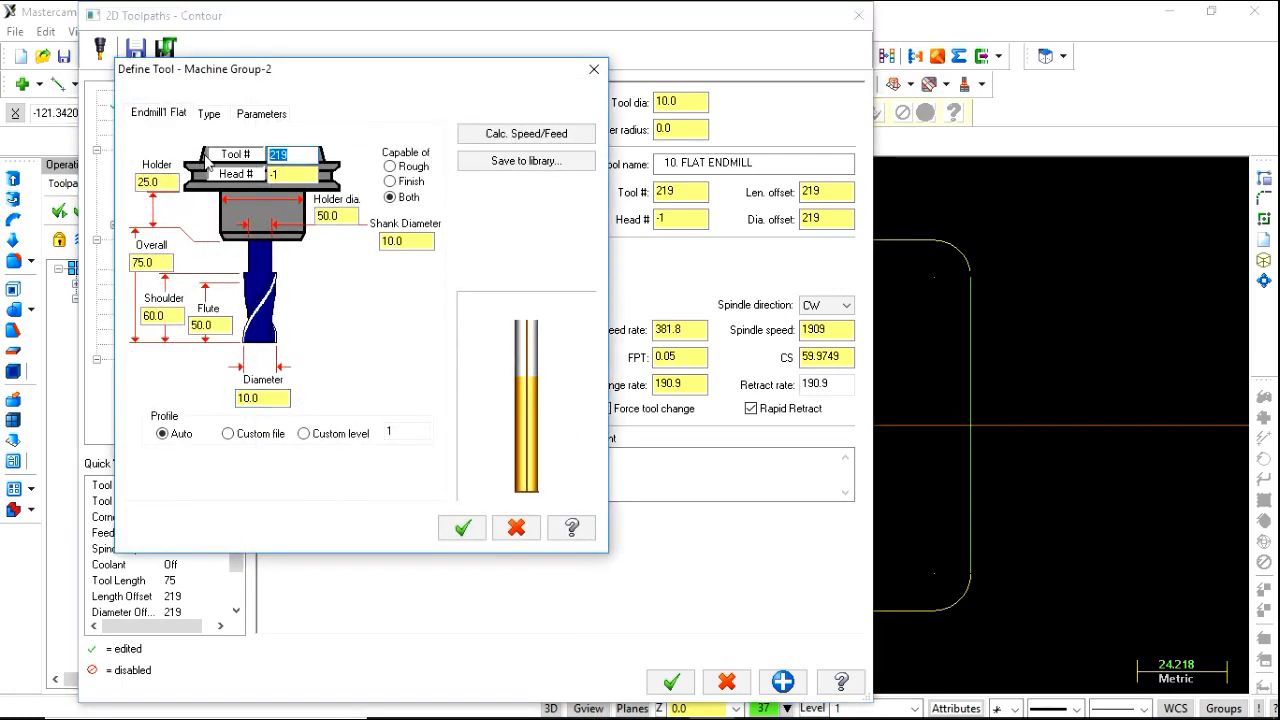
text(2)
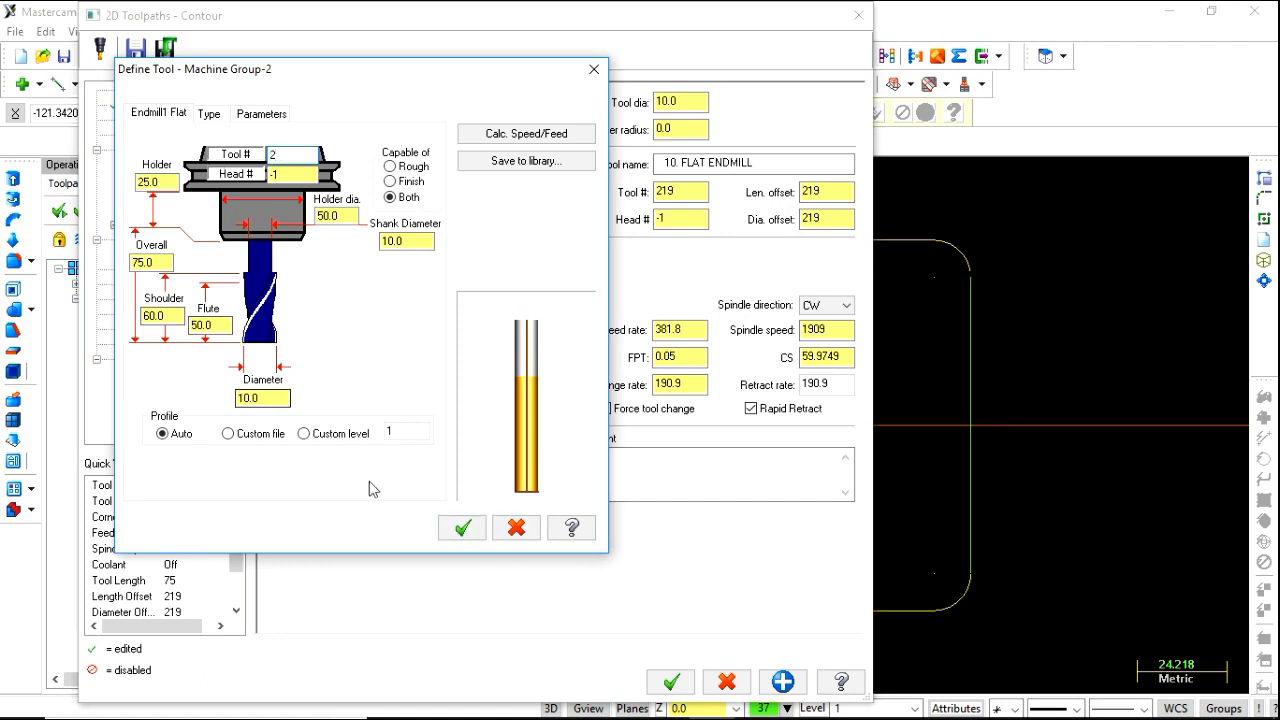
click(460, 527)
- Set the spindle speed to 2500, the feed rate to 1500 and the plunge rate to 200
click(815, 335)
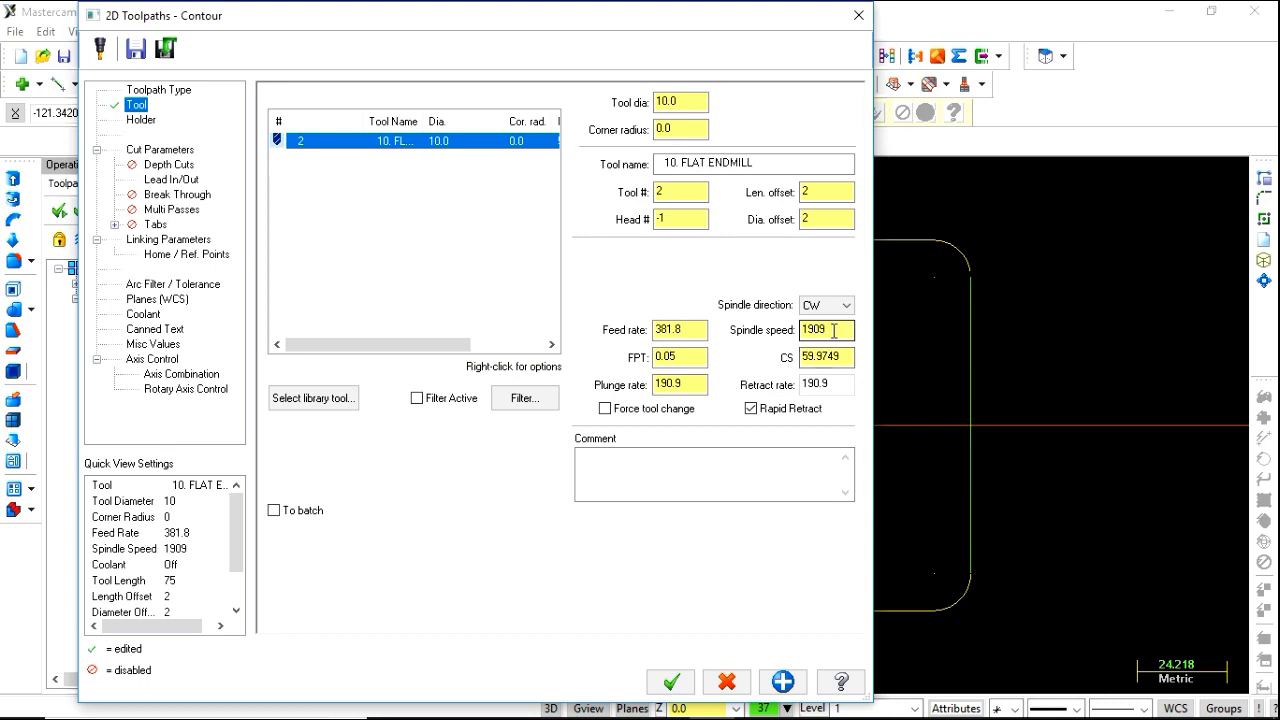
double_click(843, 330)
text(2500)
click(703, 329)
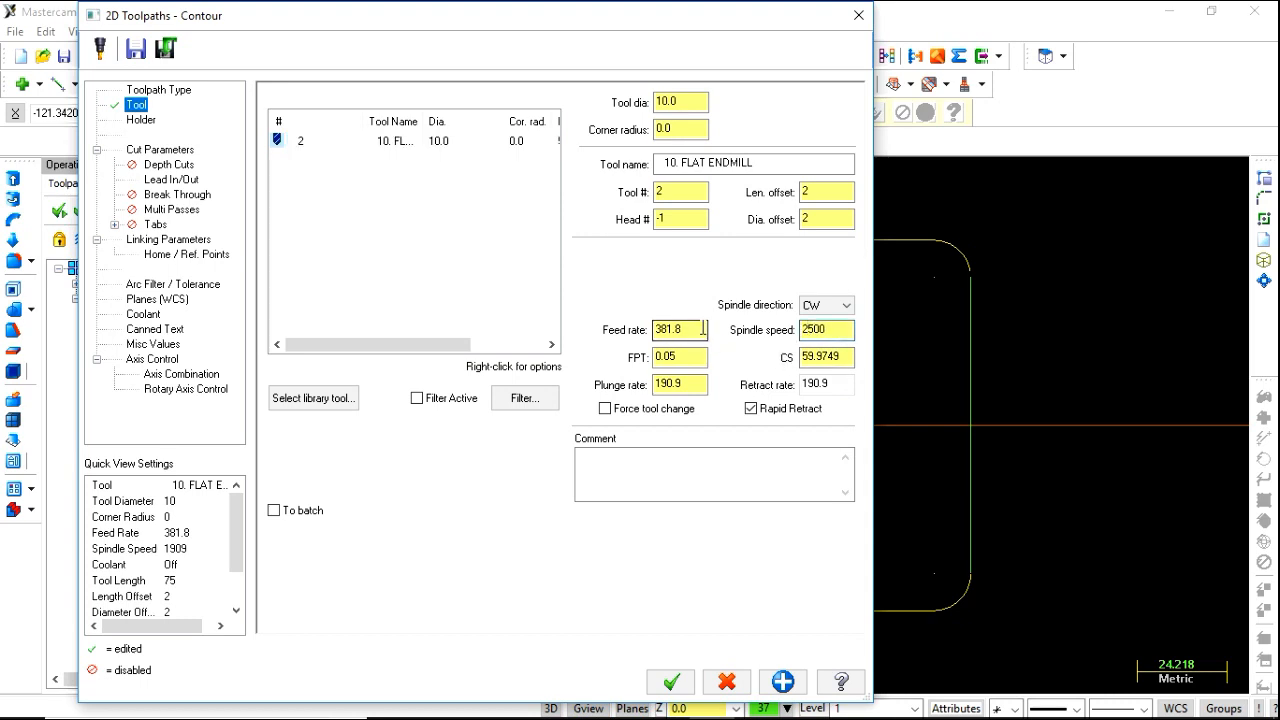
click(703, 329)
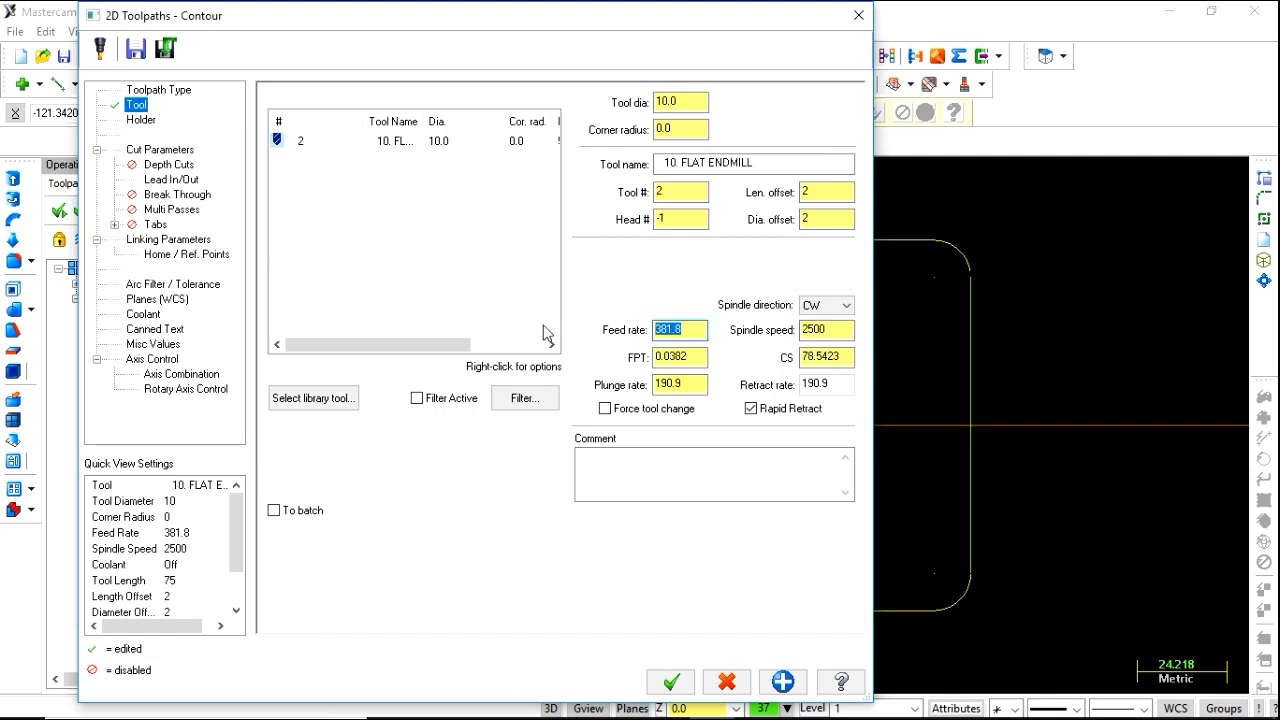
text(1500)
click(694, 380)
text(2)
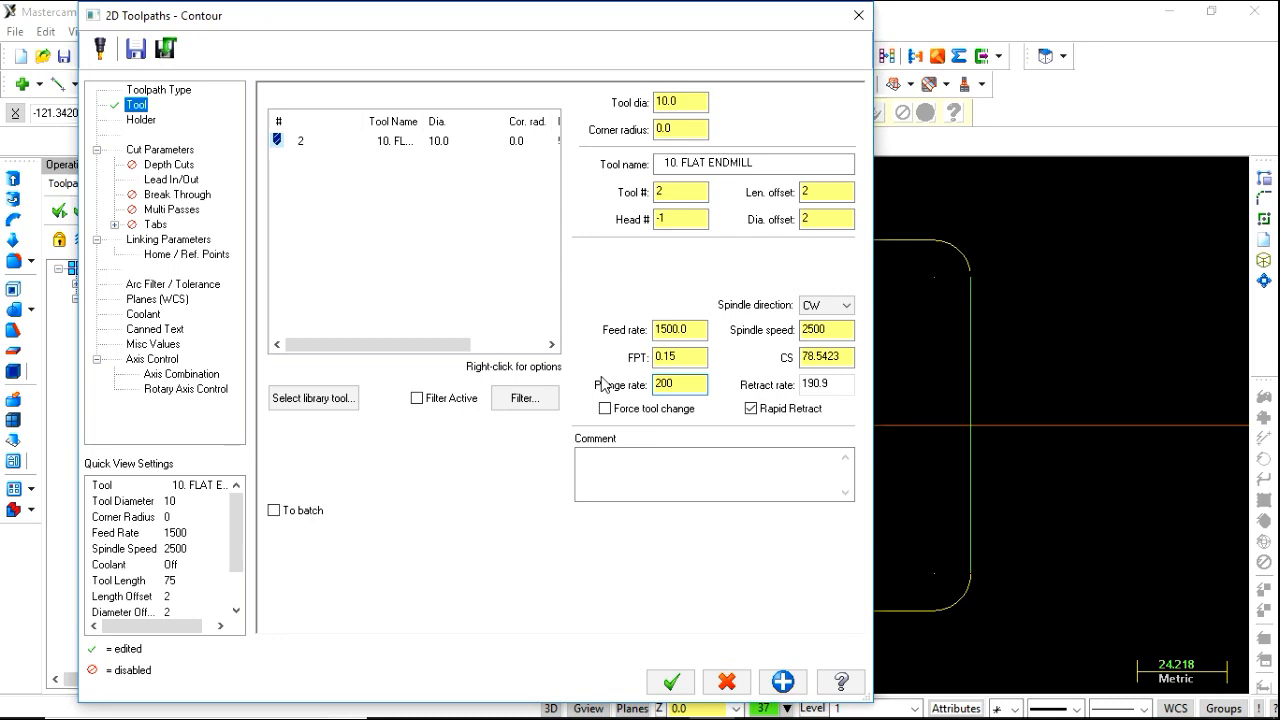
- In the cut parameters, keep Computer as the compensation type and set roll cutter around corners to None
click(176, 152)
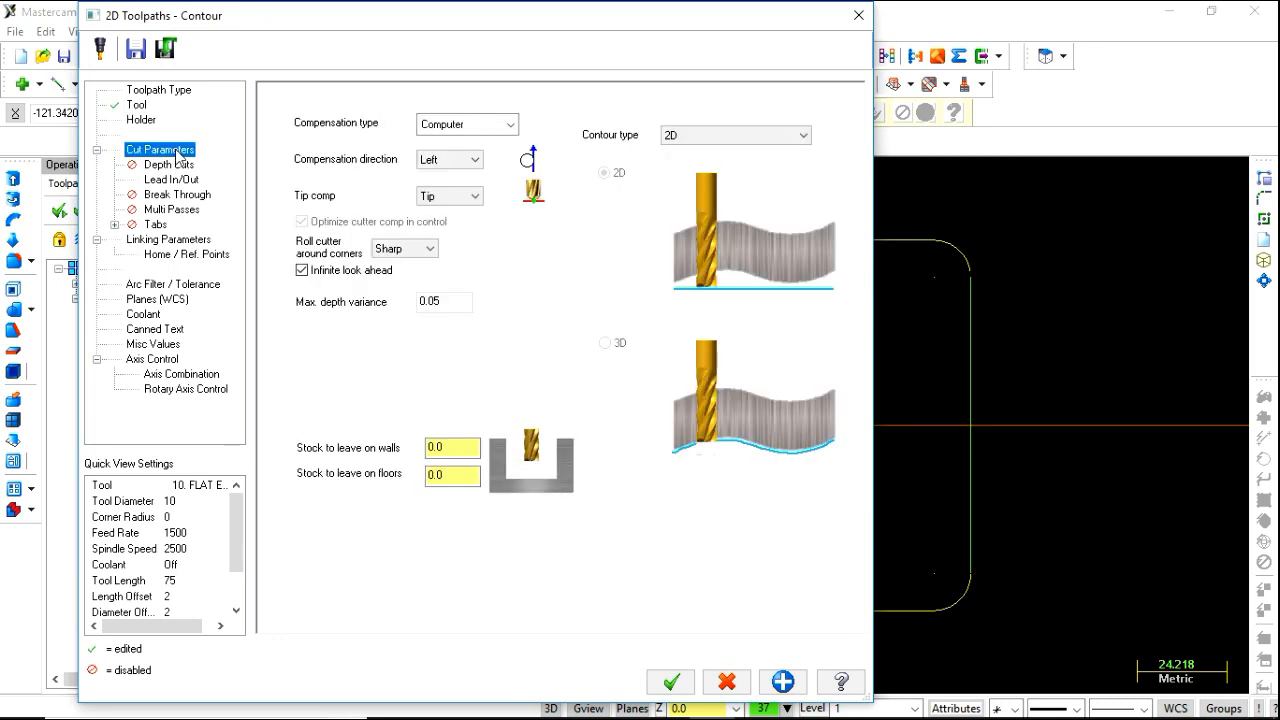
click(491, 128)
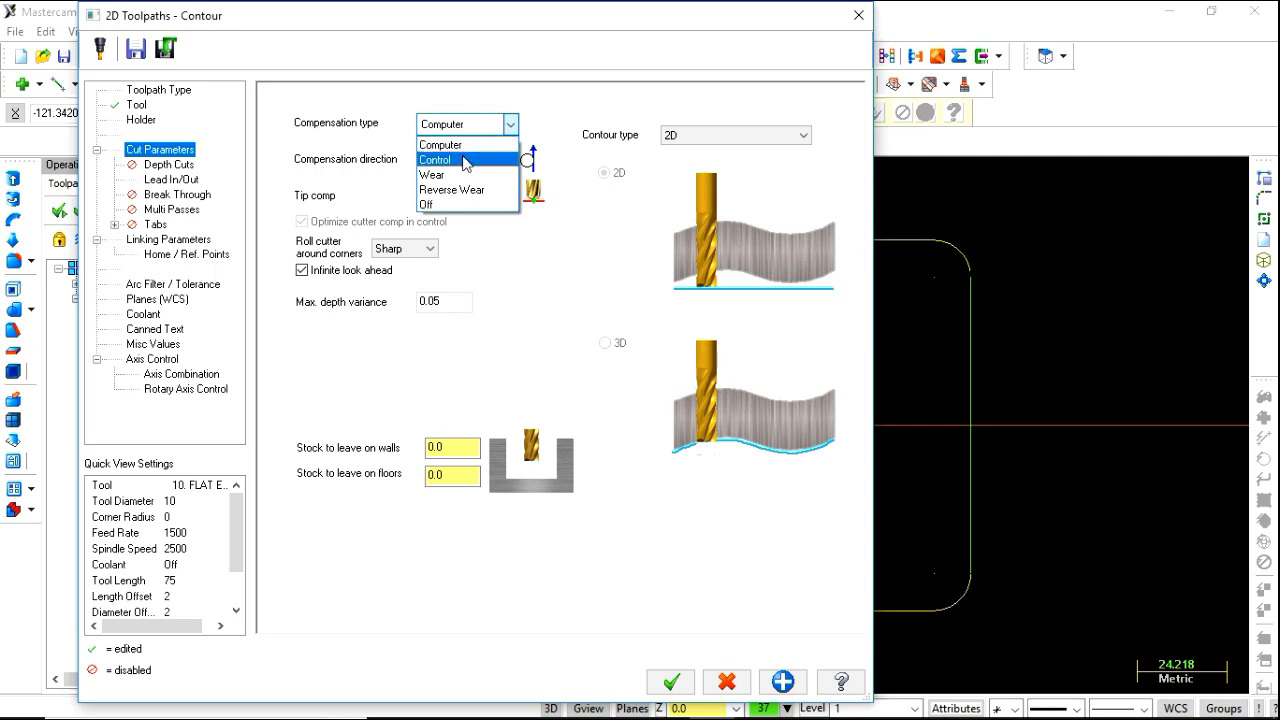
click(508, 142)
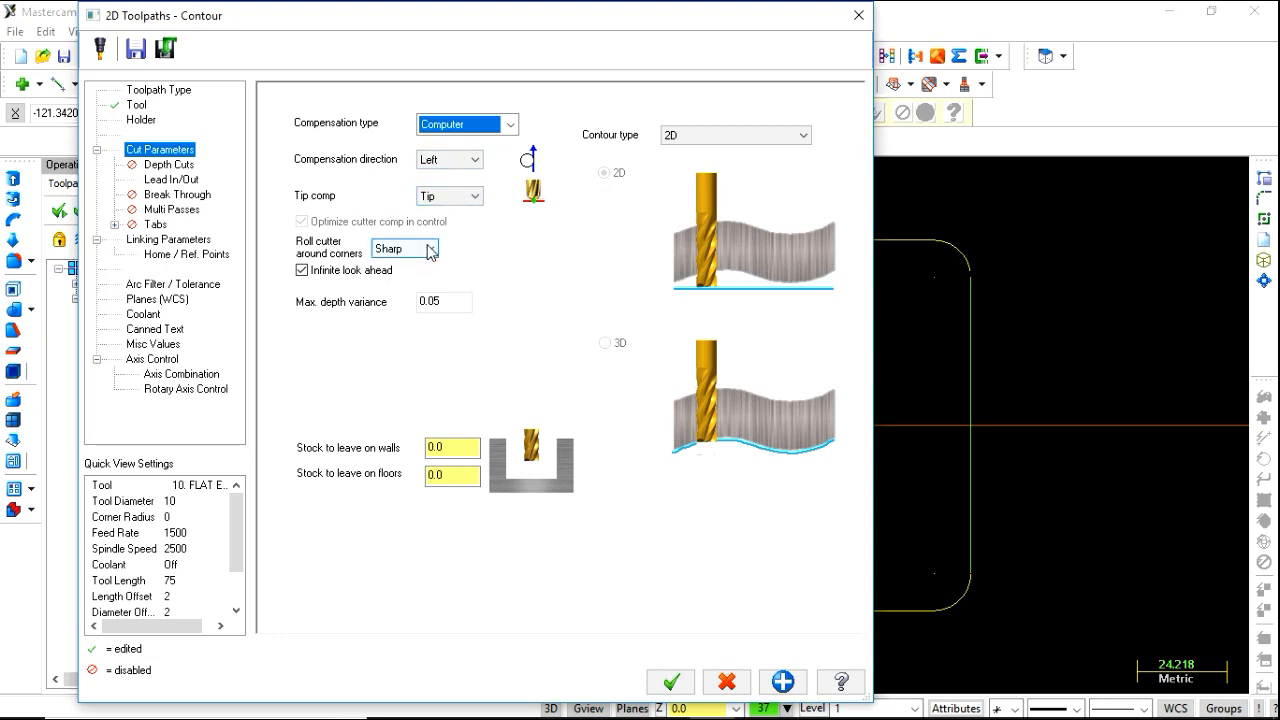
click(430, 249)
click(410, 263)
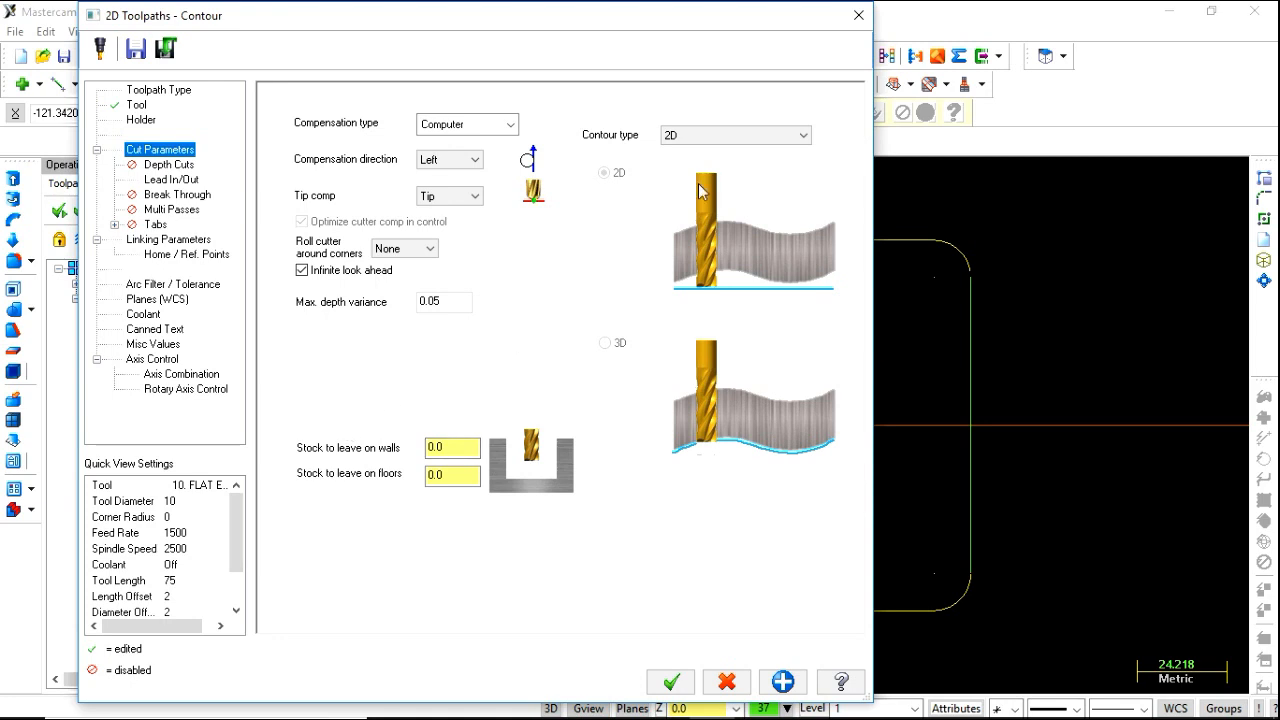
- Try the Ramp contour type and return the contour type to 2D
click(732, 135)
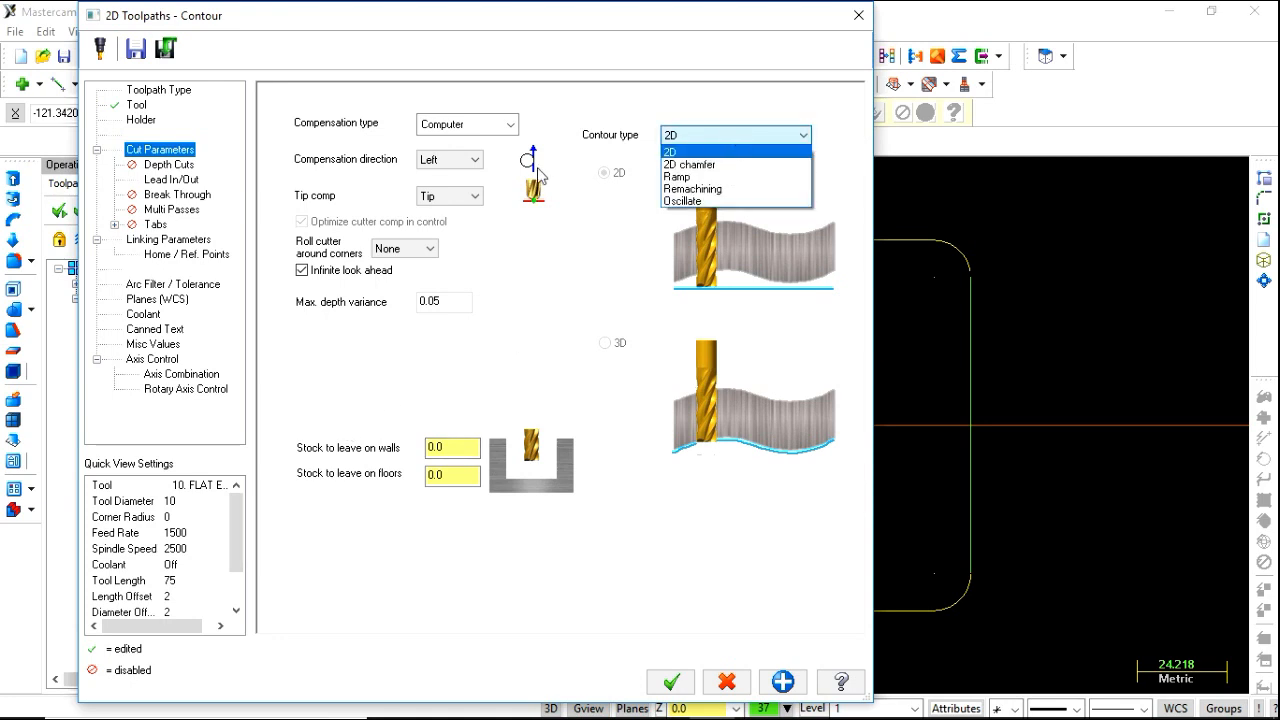
click(704, 177)
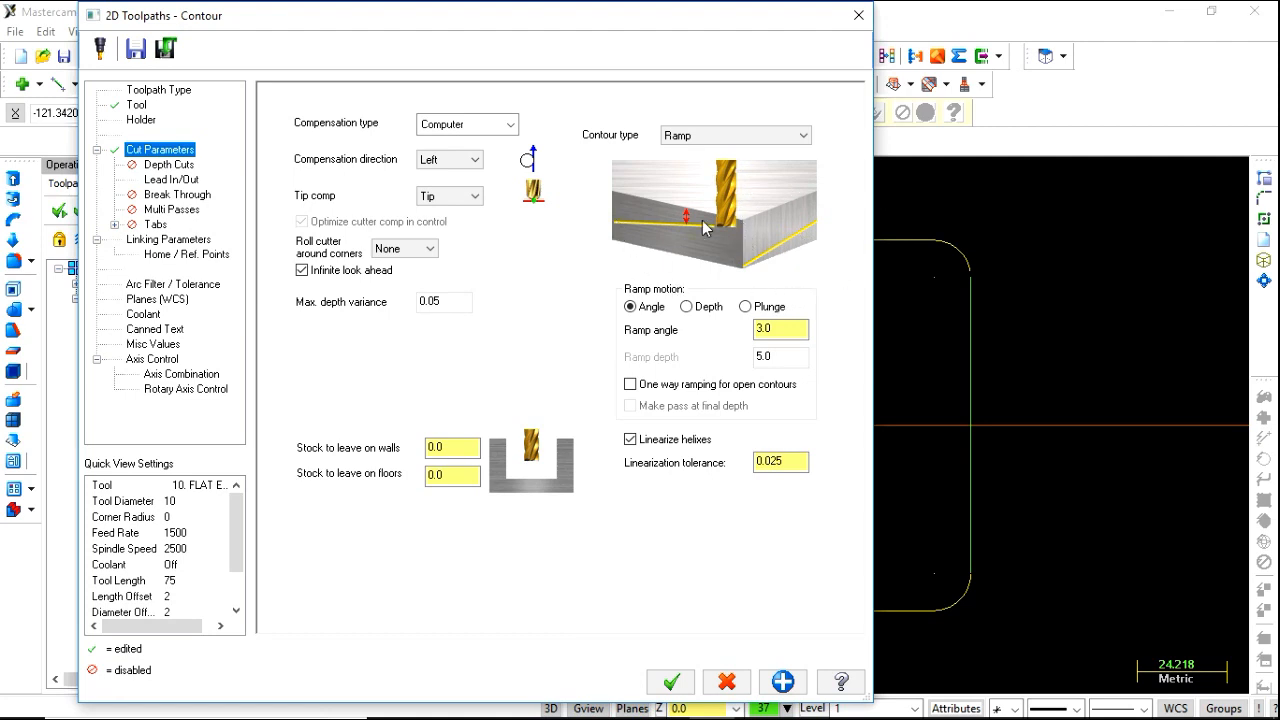
click(774, 136)
click(758, 151)
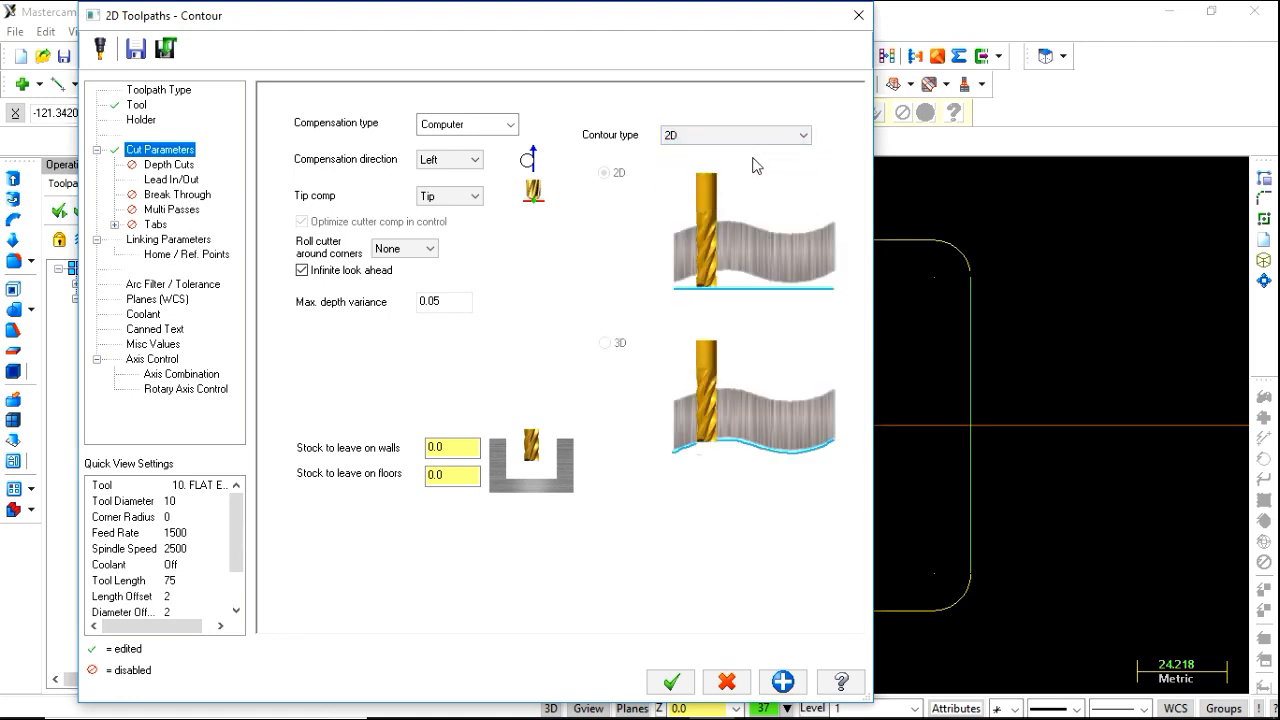
- Enable depth cuts with a max rough step of 1.0, one finish cut and a finish step of 0.3
click(168, 164)
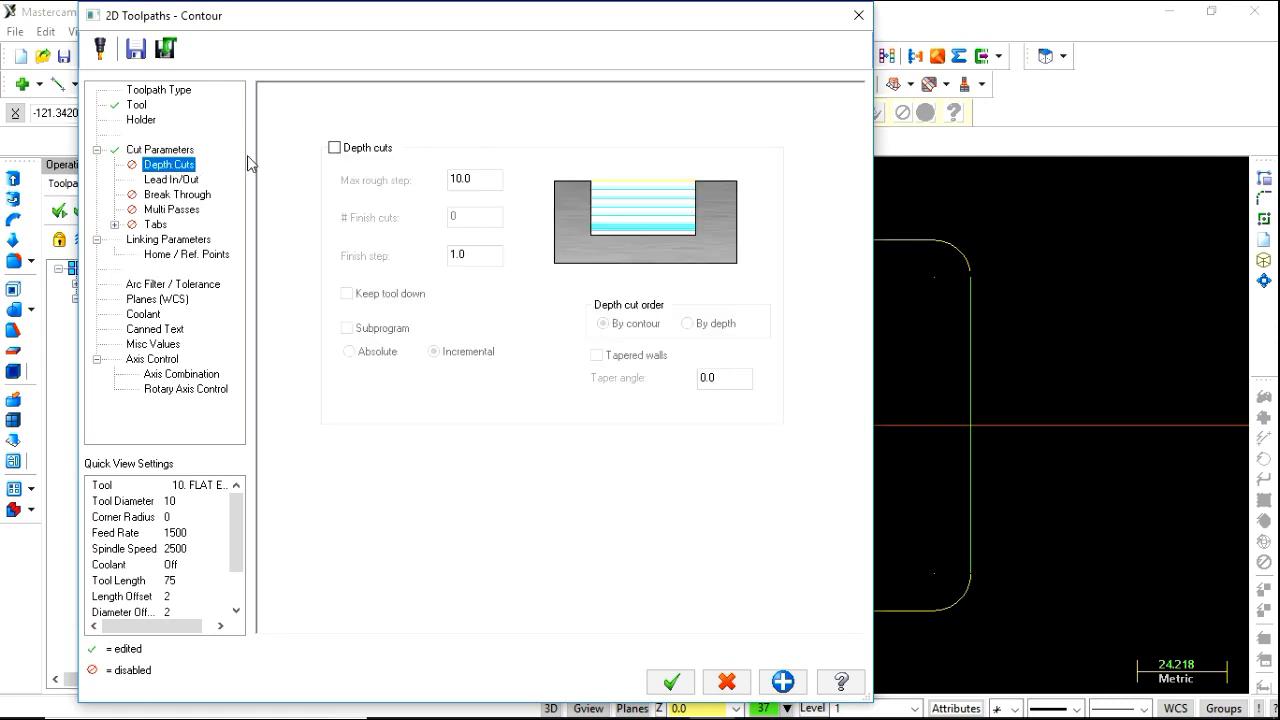
click(334, 147)
double_click(477, 178)
text(1.0)
key(Tab)
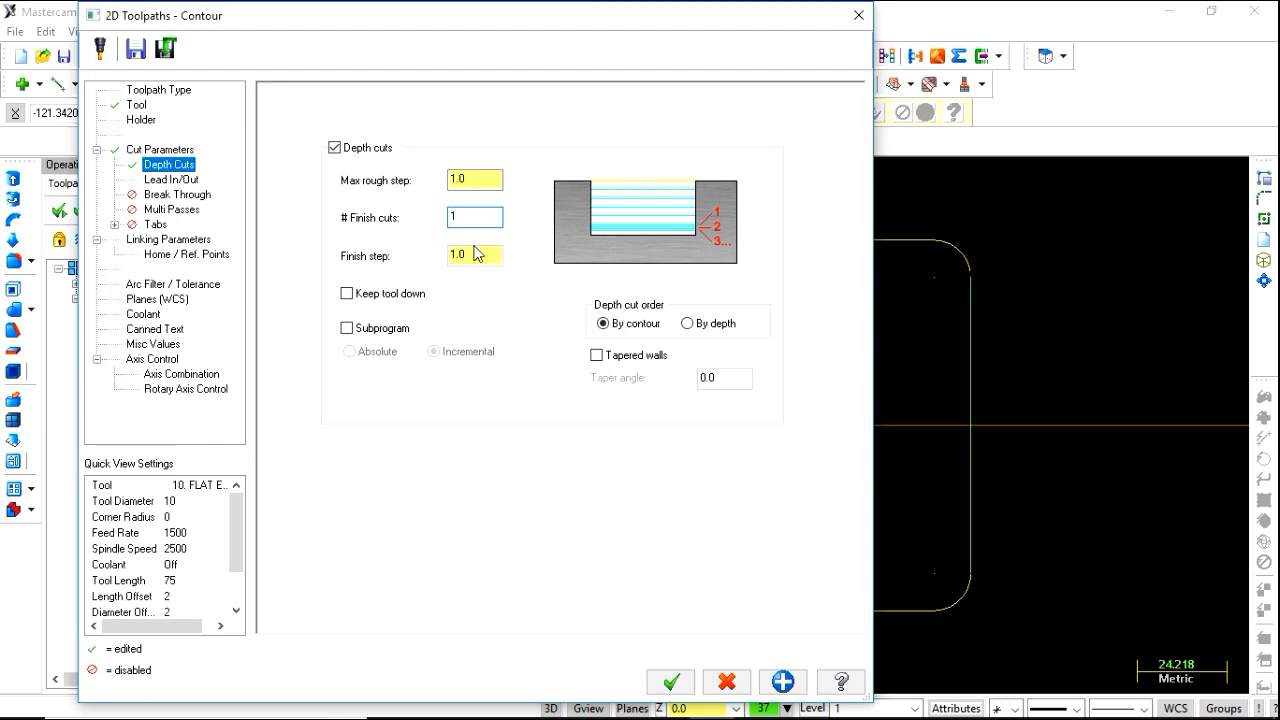
key(Tab)
text(.)
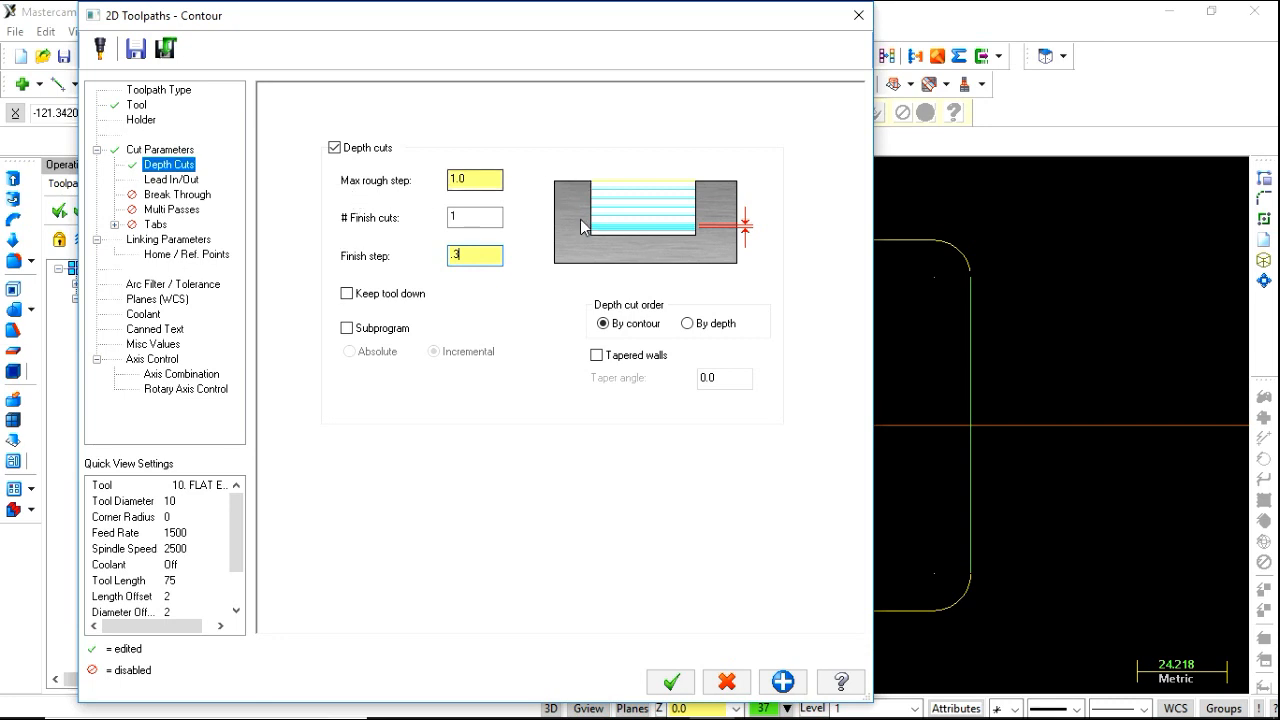
- Turn on Keep tool down and Subprogram for the depth cuts, with the subprogram set to Absolute
drag(706, 23, 584, 357)
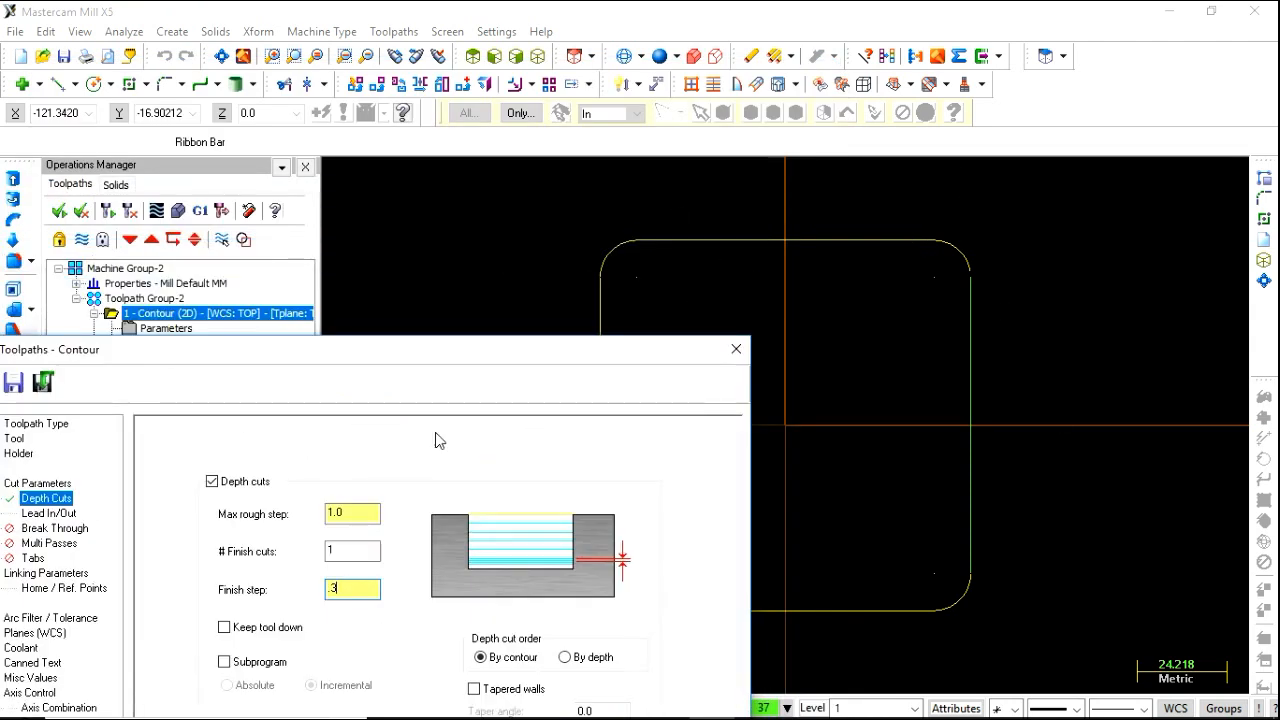
drag(429, 362, 437, 271)
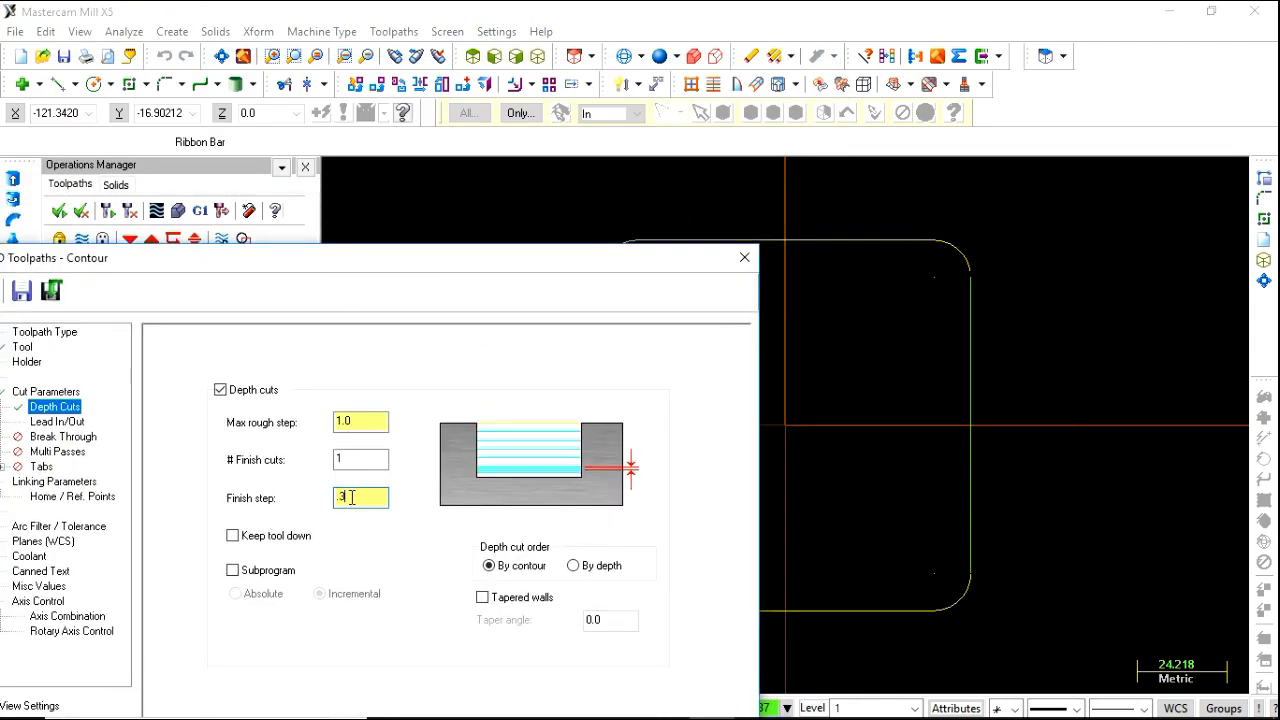
drag(527, 272, 569, 125)
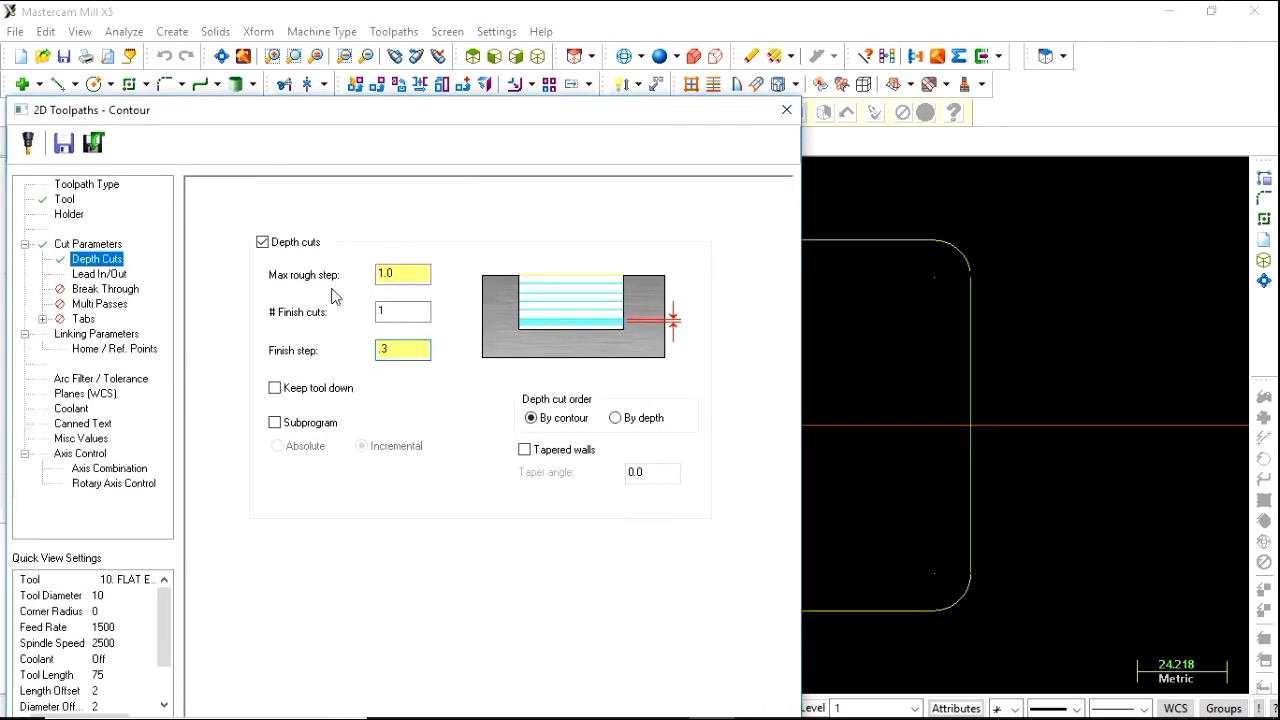
click(275, 389)
click(275, 423)
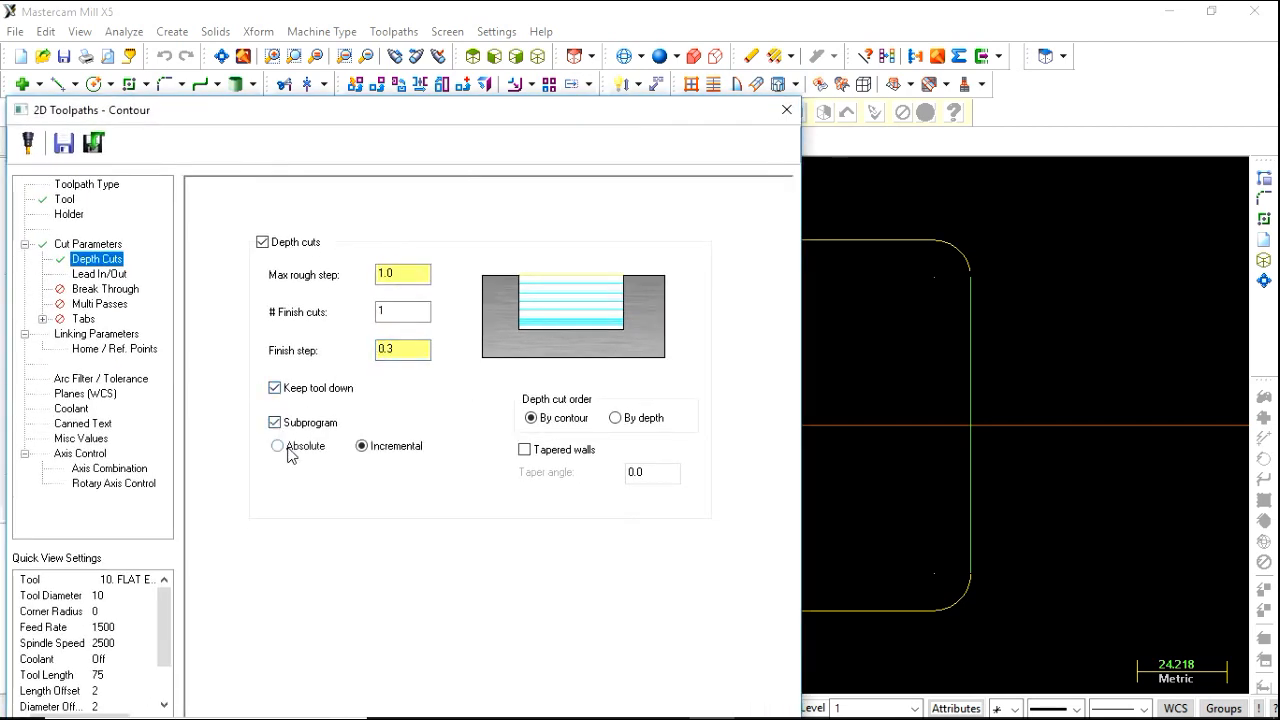
click(272, 449)
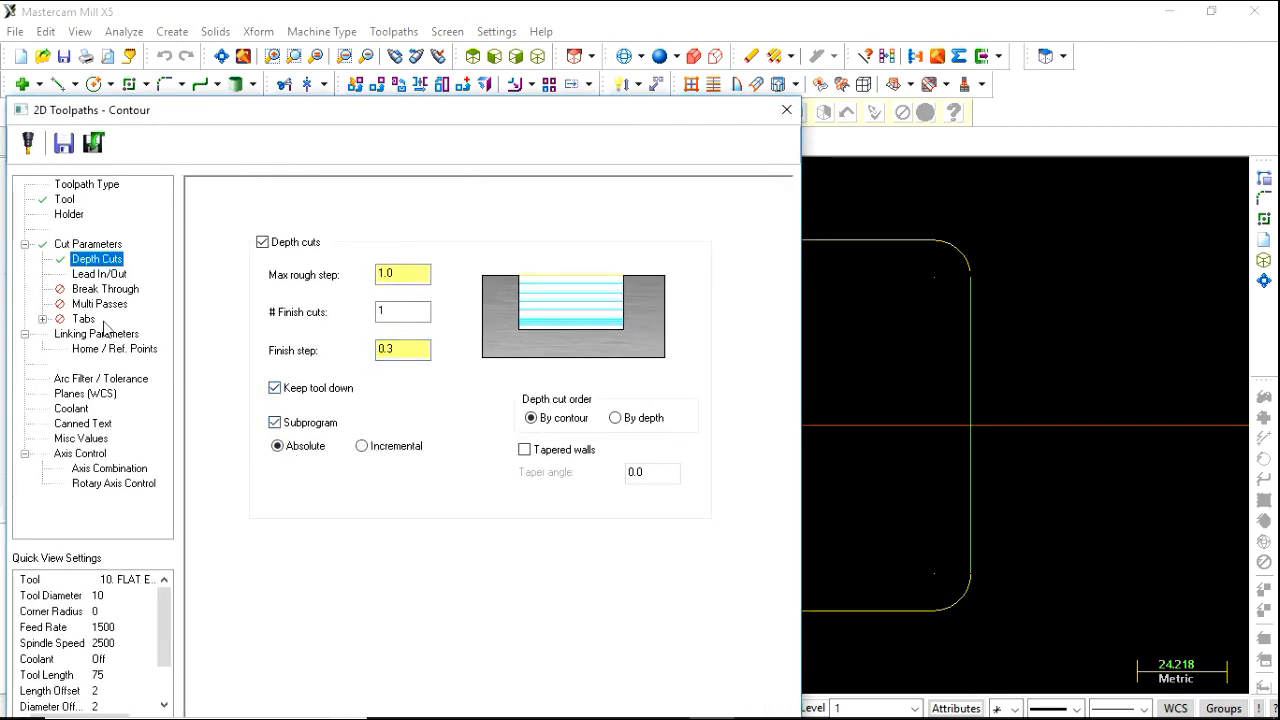
- In the lead in/out settings, change the entry line to Perpendicular
click(99, 276)
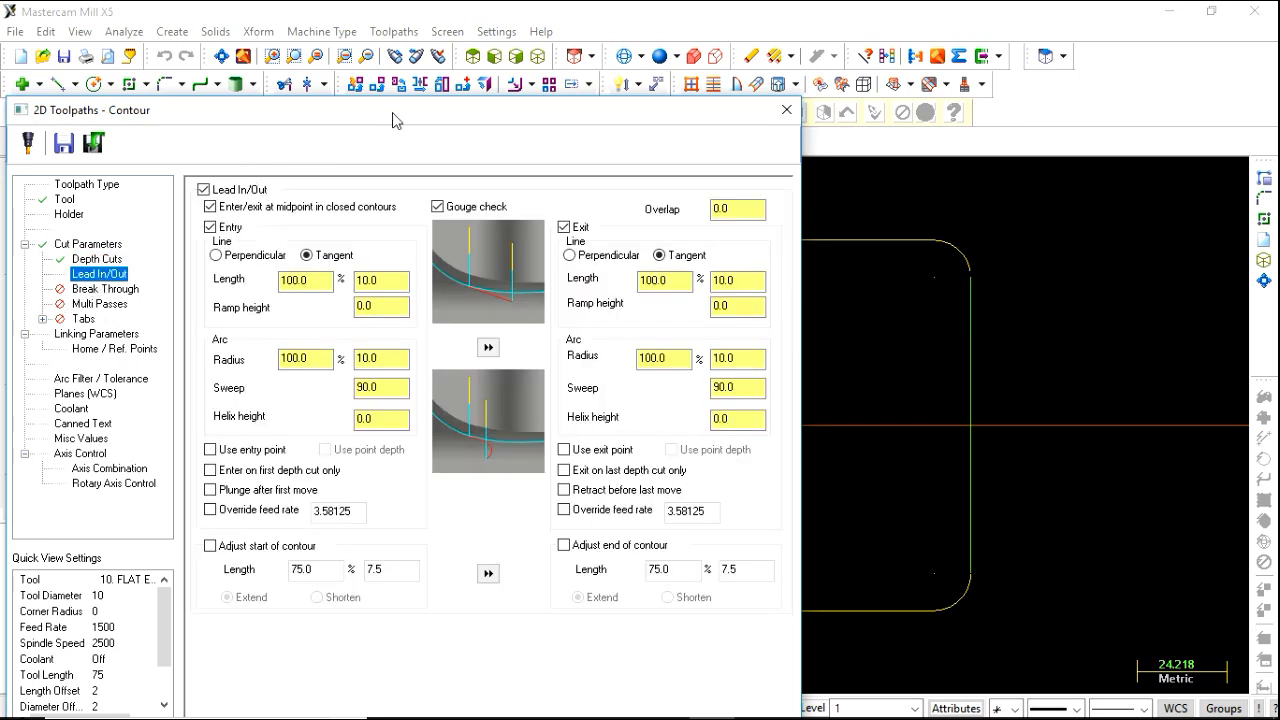
drag(393, 118, 460, 70)
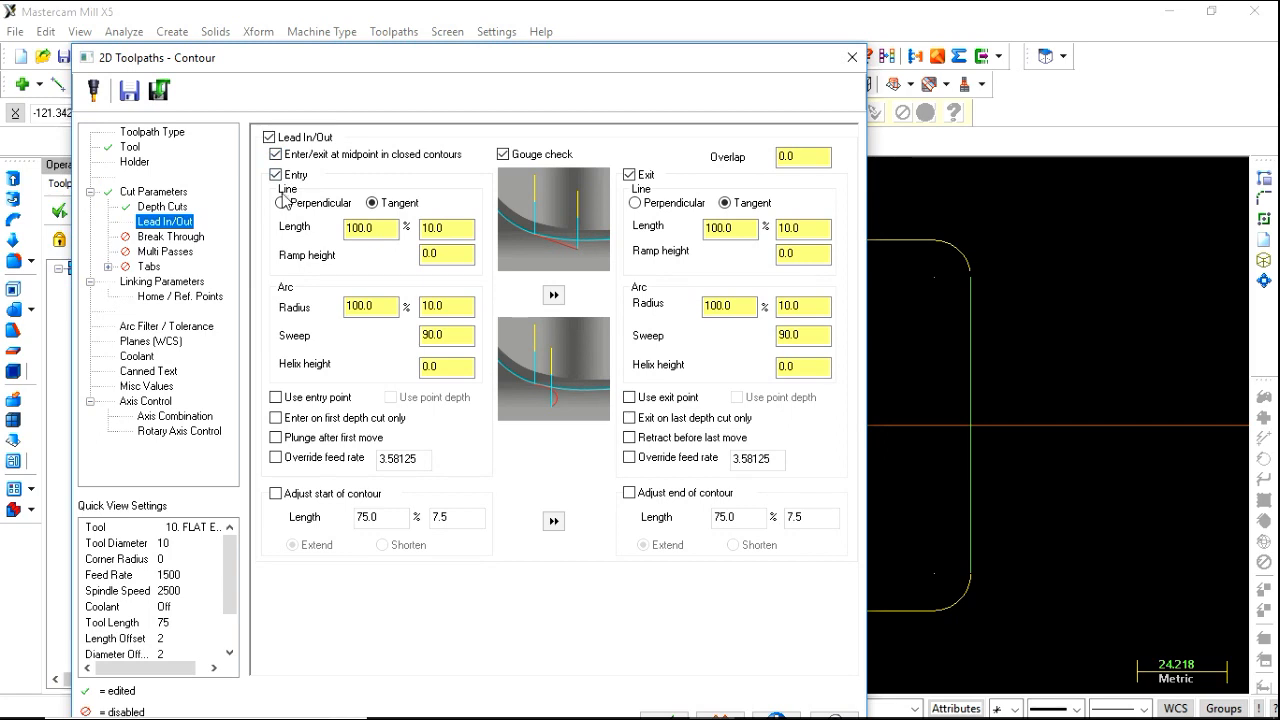
click(282, 203)
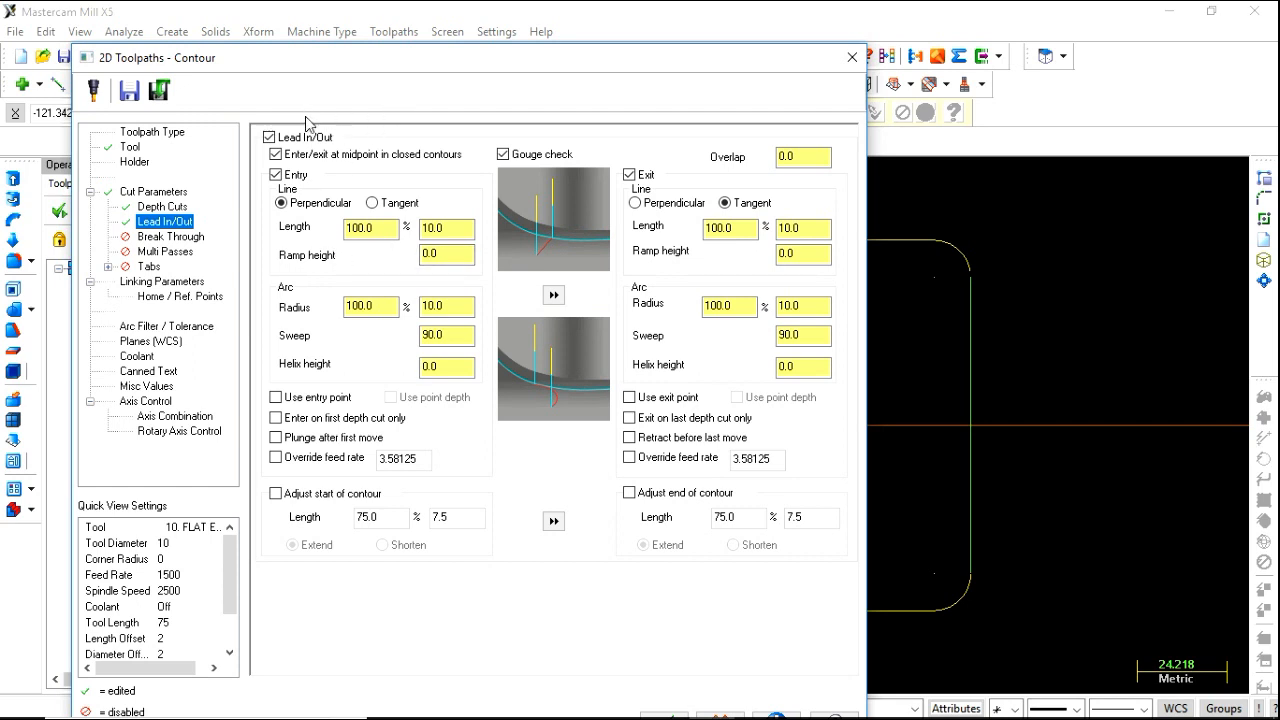
- Try a 20 mm diameter for the flat endmill and check its effect on the lead in/out lengths
click(131, 147)
double_click(352, 177)
text(20)
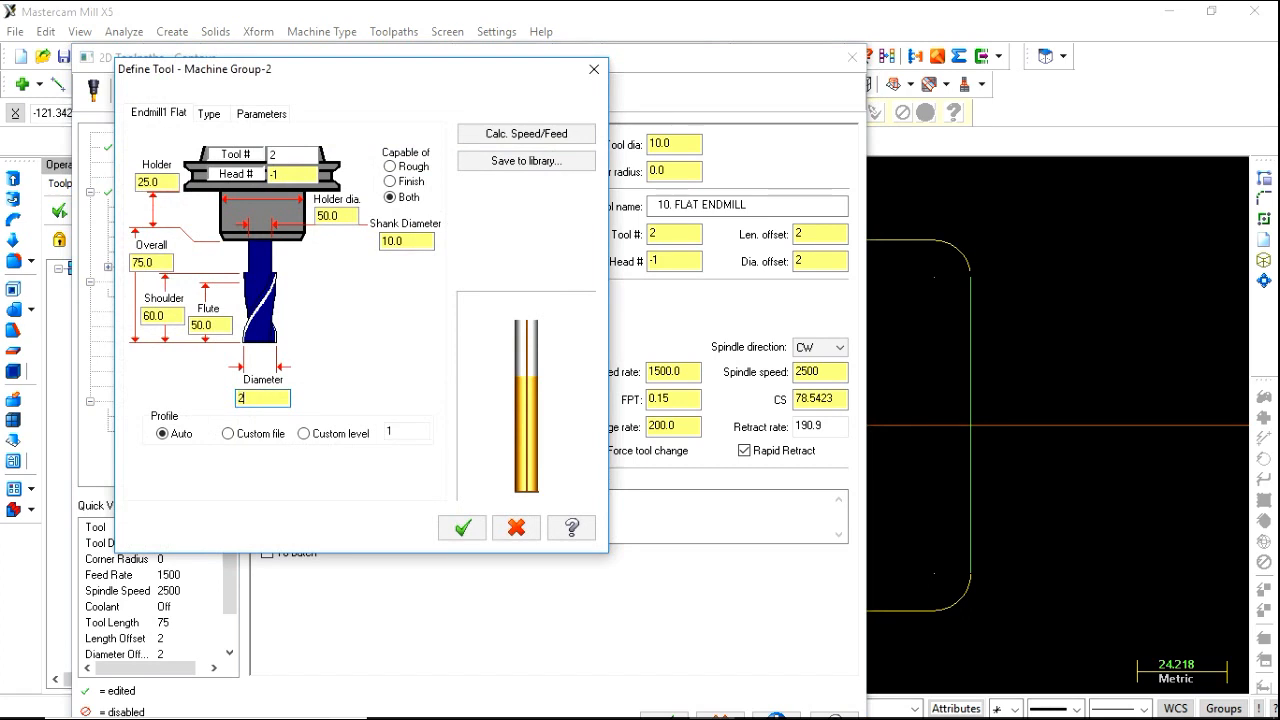
click(462, 527)
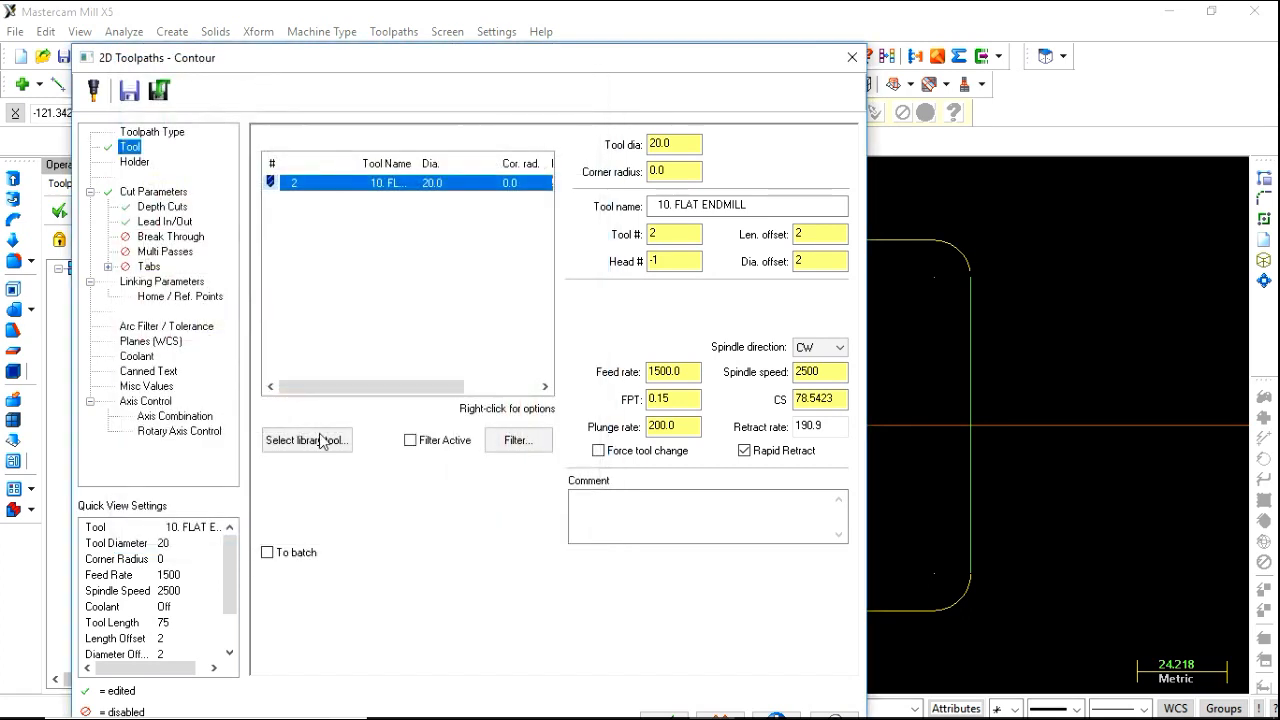
click(168, 237)
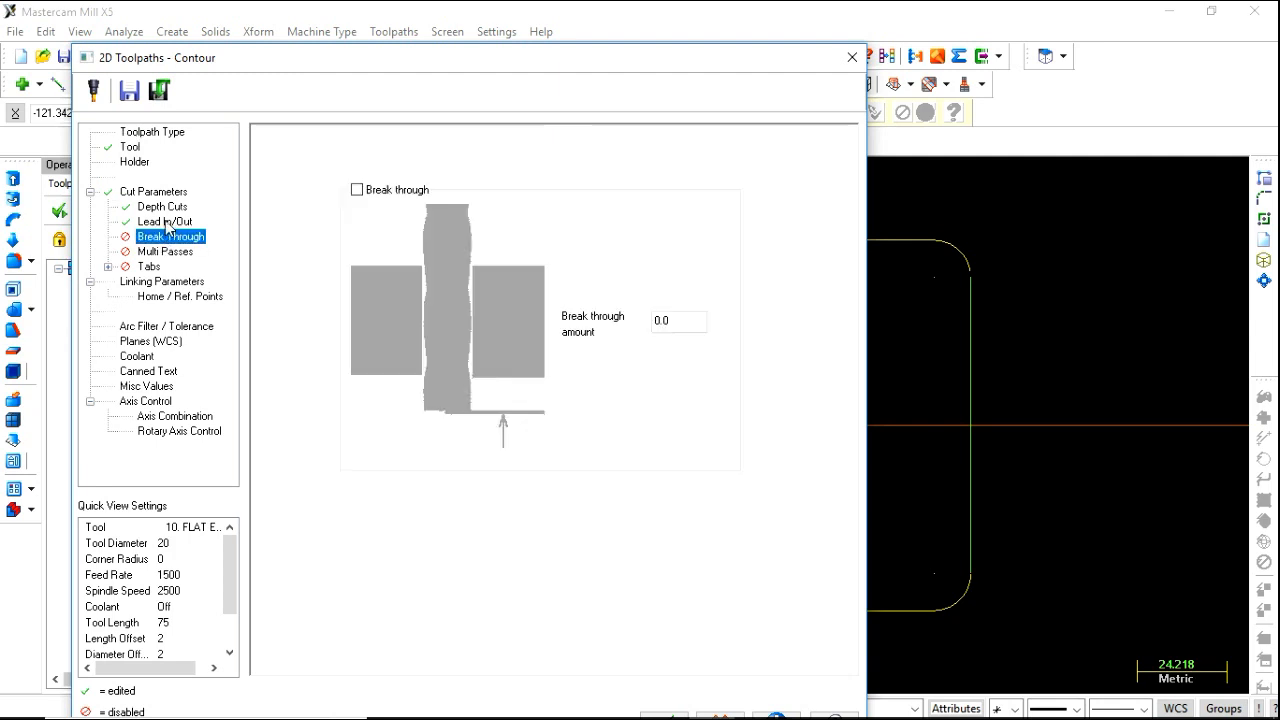
click(166, 222)
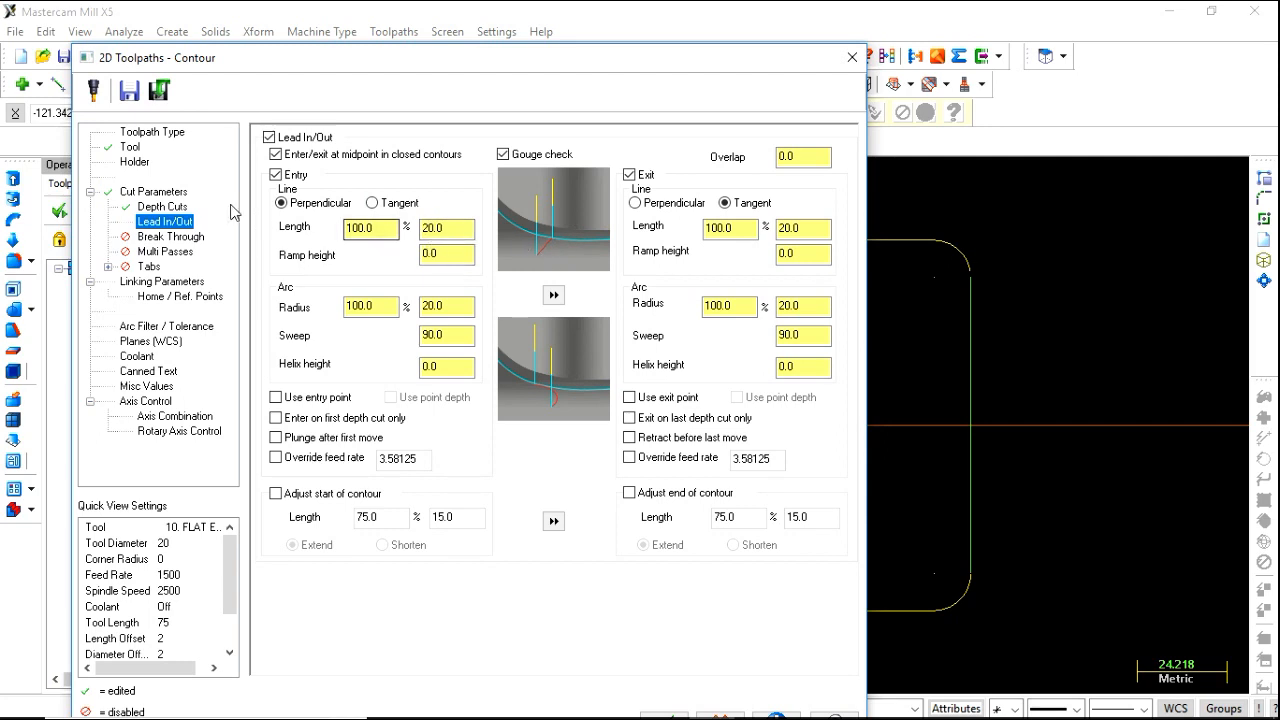
- Set the flat endmill's diameter back to 10 mm
click(131, 149)
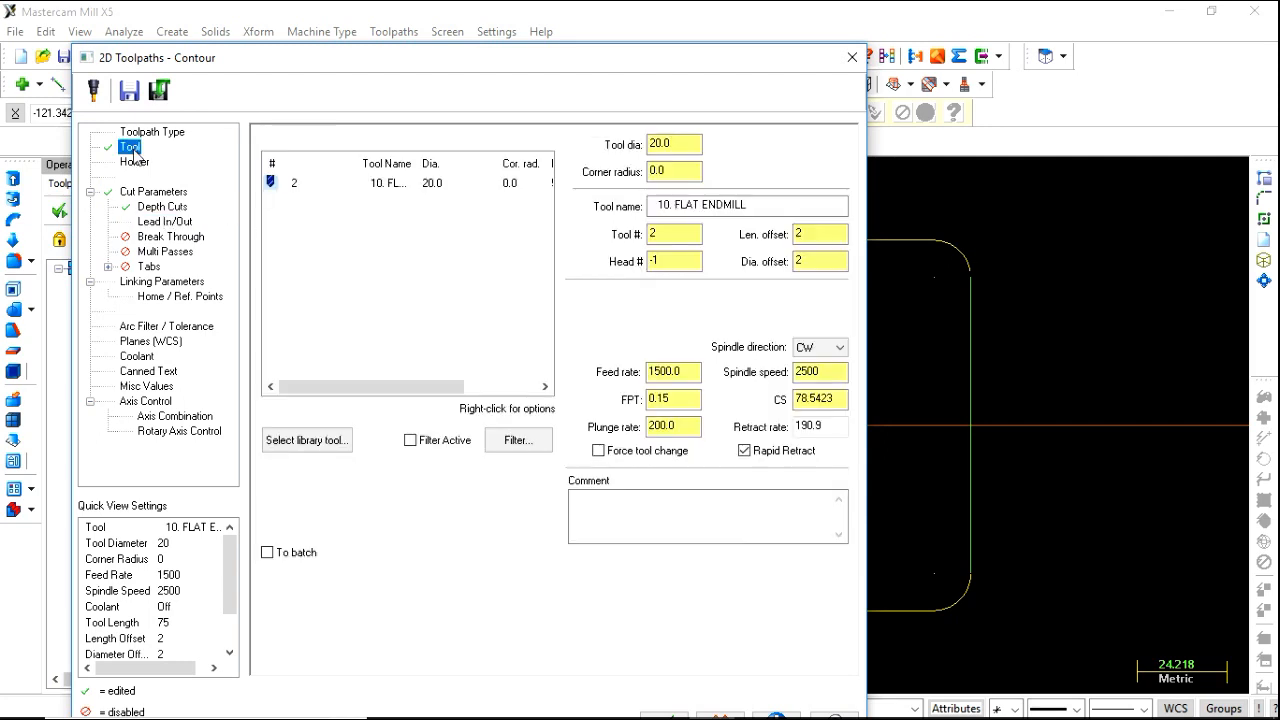
double_click(474, 184)
text(10)
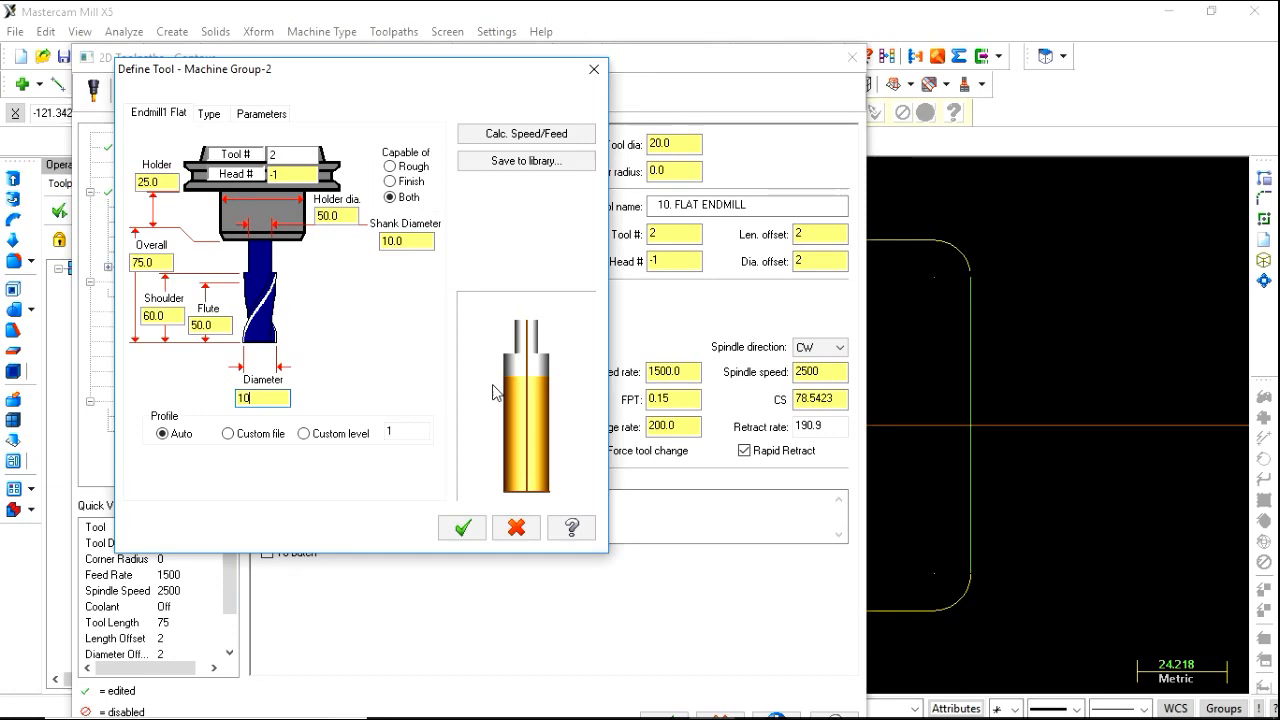
click(461, 526)
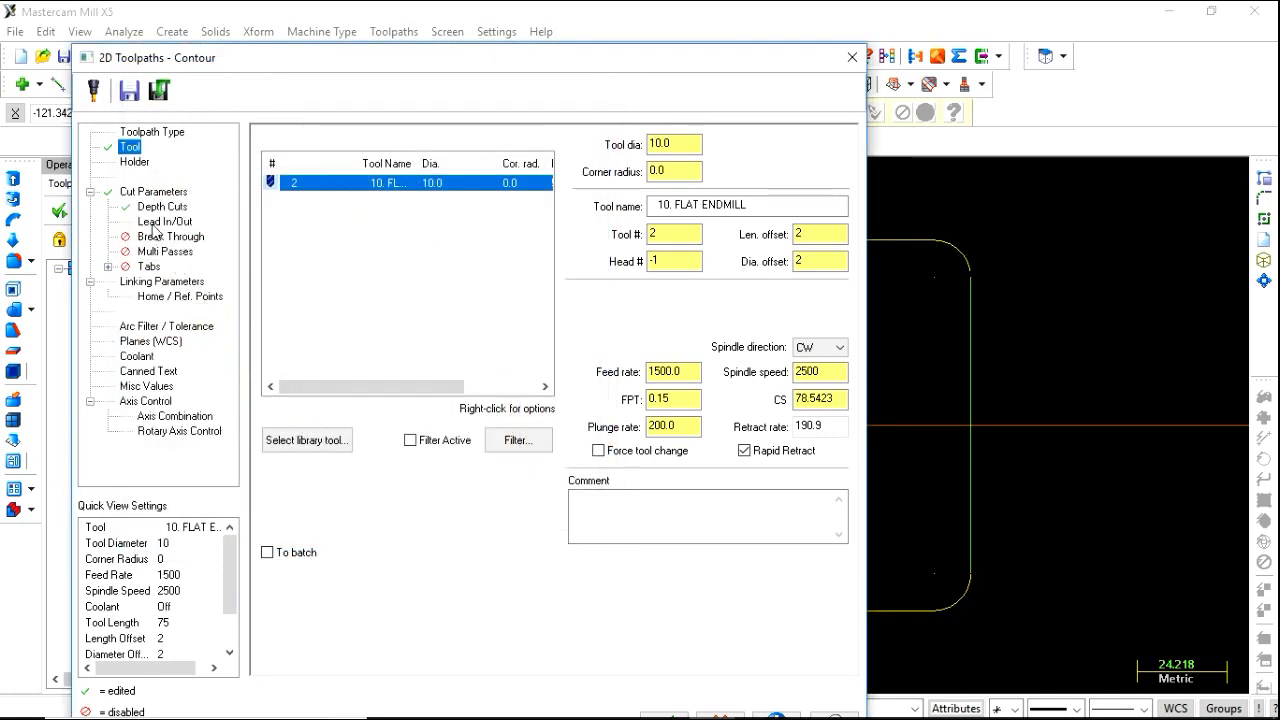
- Set the entry arc's radius, sweep and helix height to 0 and copy the entry settings to the exit
click(157, 223)
click(379, 222)
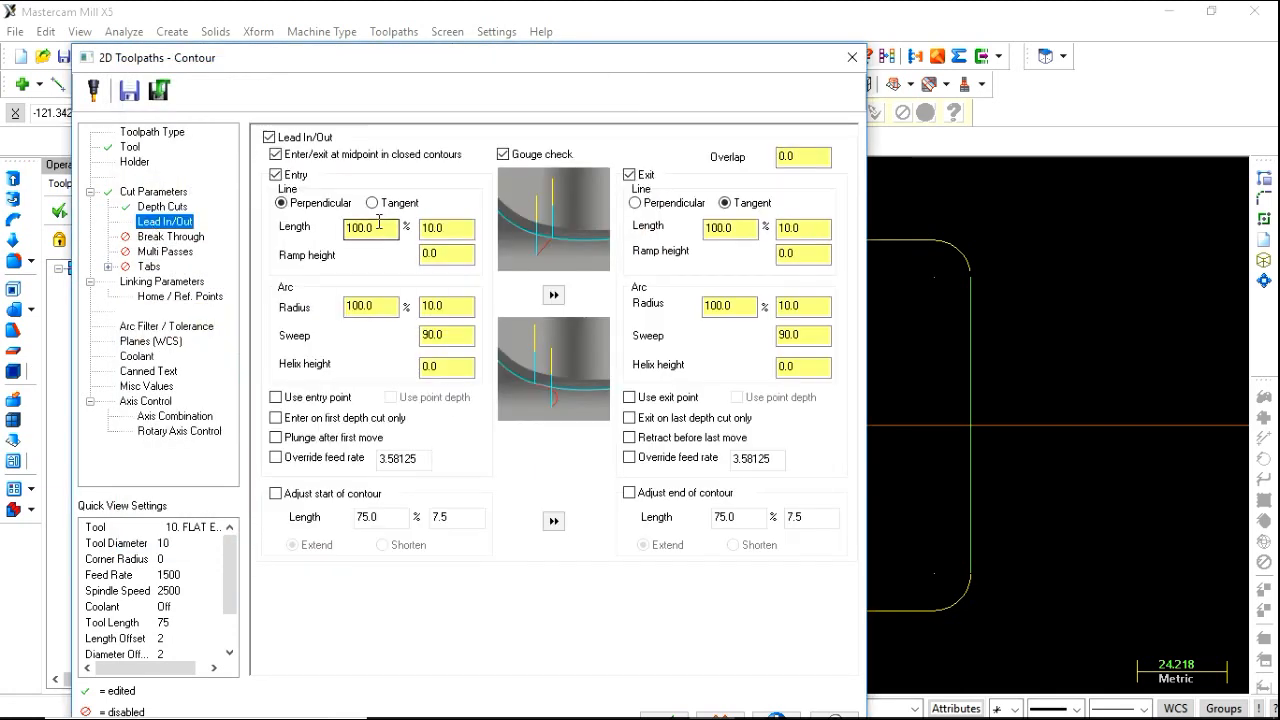
click(453, 233)
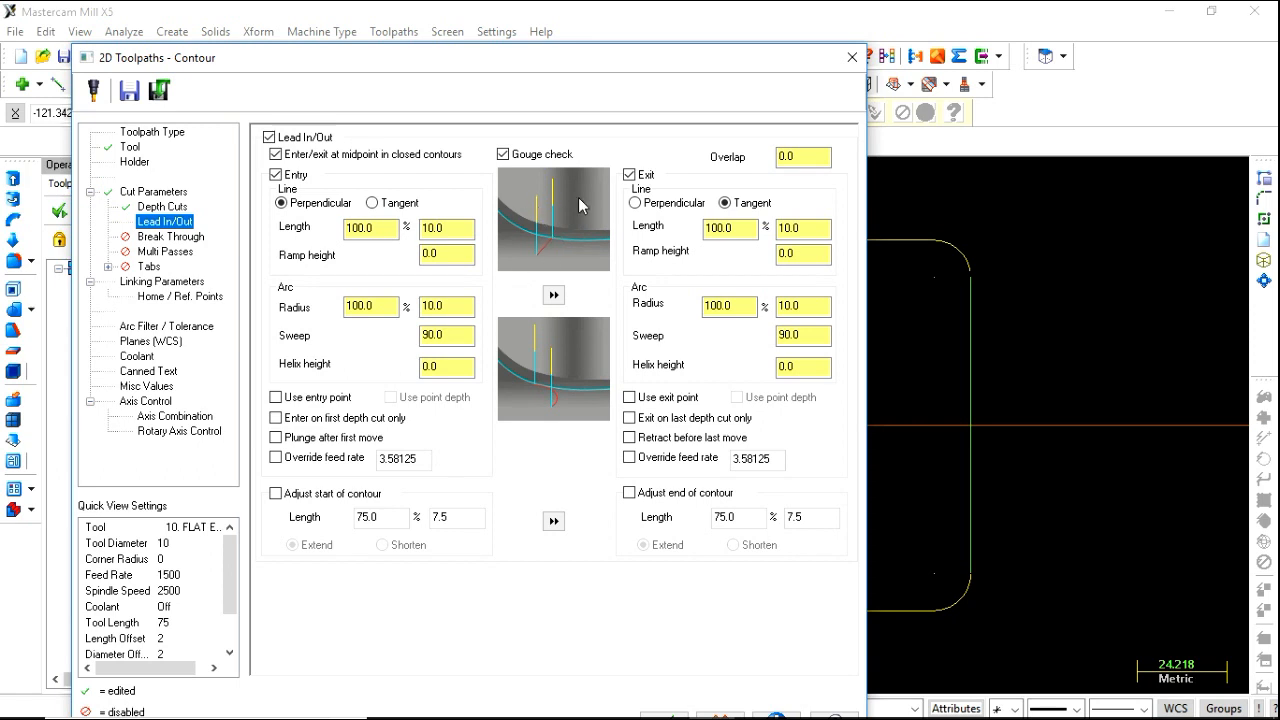
click(385, 308)
drag(385, 310, 293, 316)
text(0)
key(Tab)
text(0)
key(Tab)
text(0)
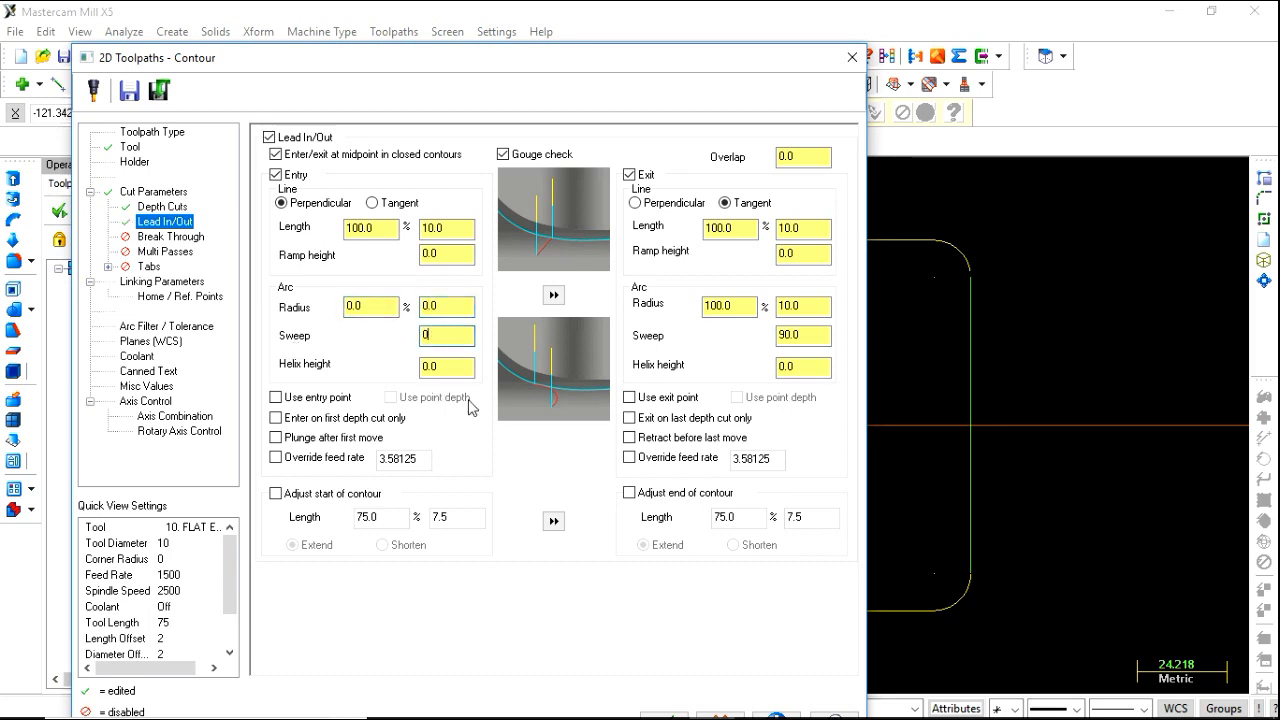
key(Tab)
text(0)
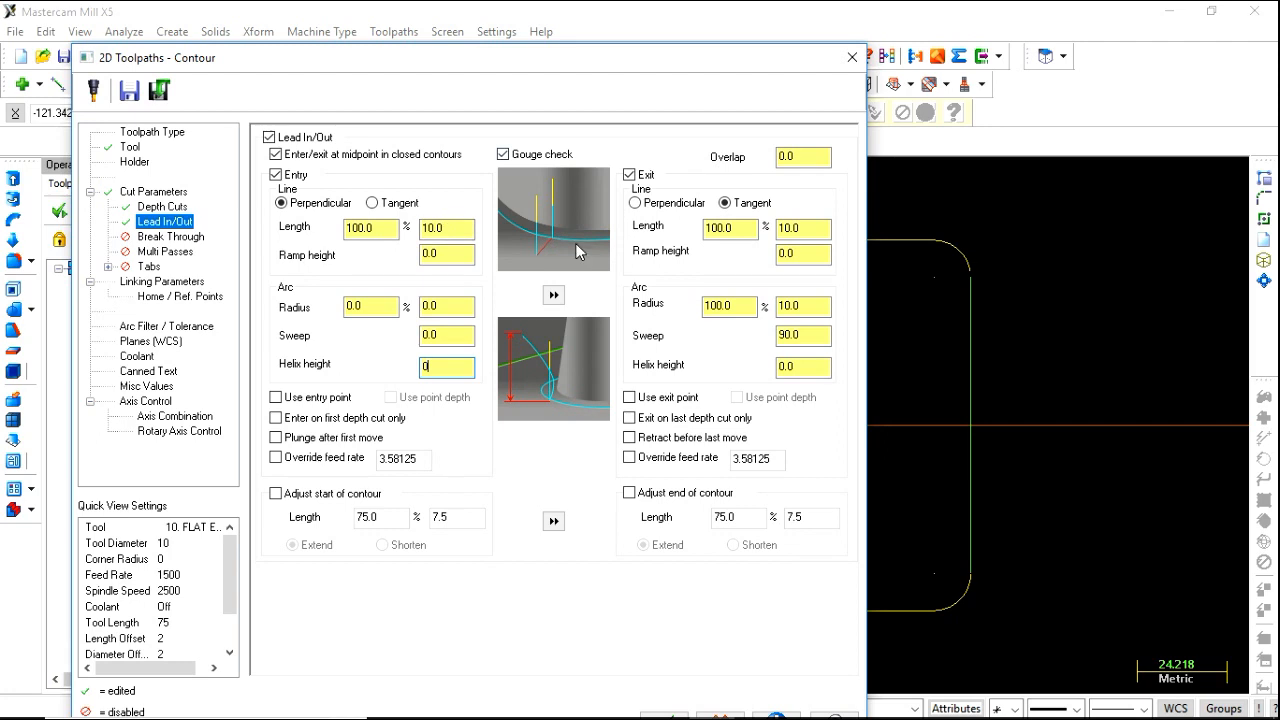
click(551, 299)
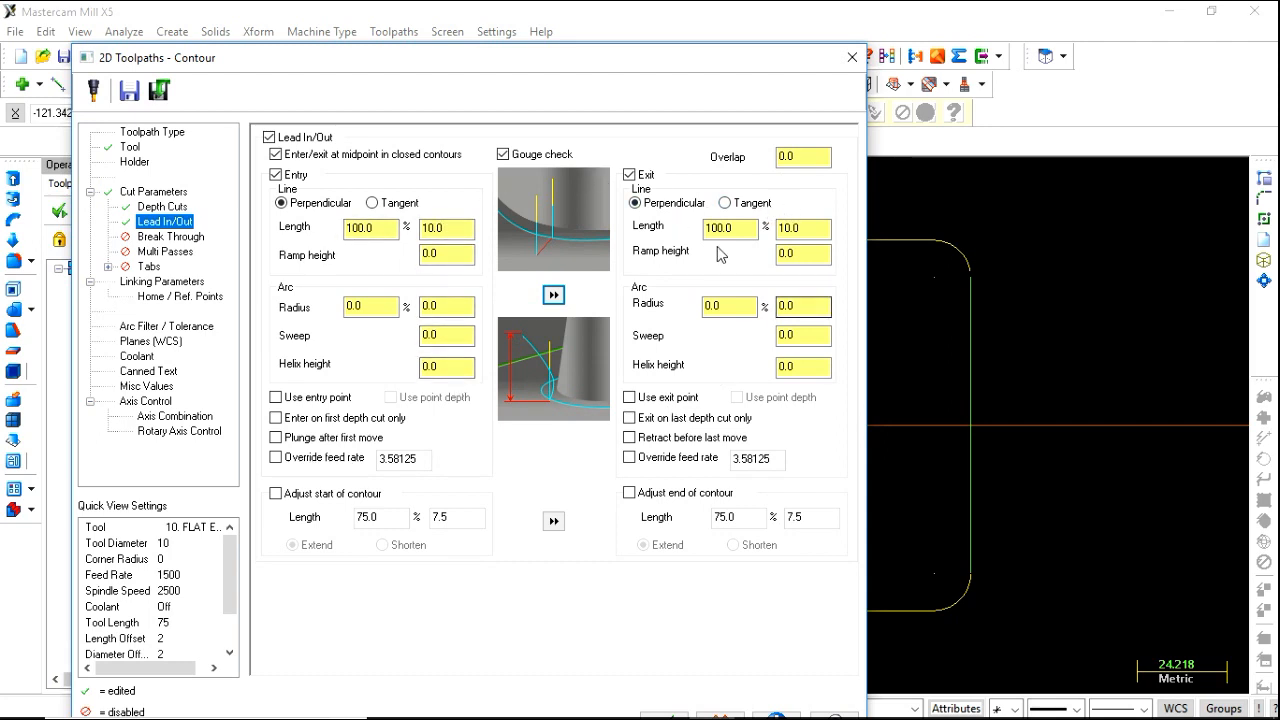
- Enable break through with an amount of 0.1 and leave multi passes and tabs off
click(170, 238)
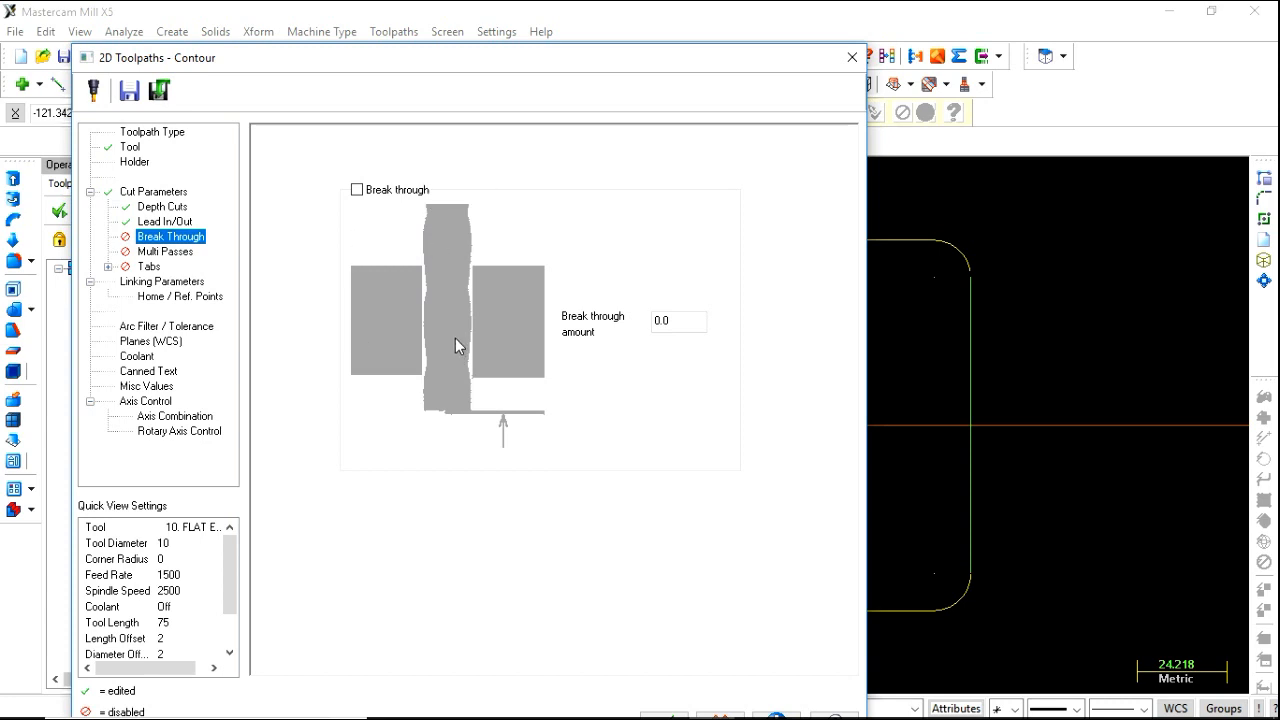
click(357, 190)
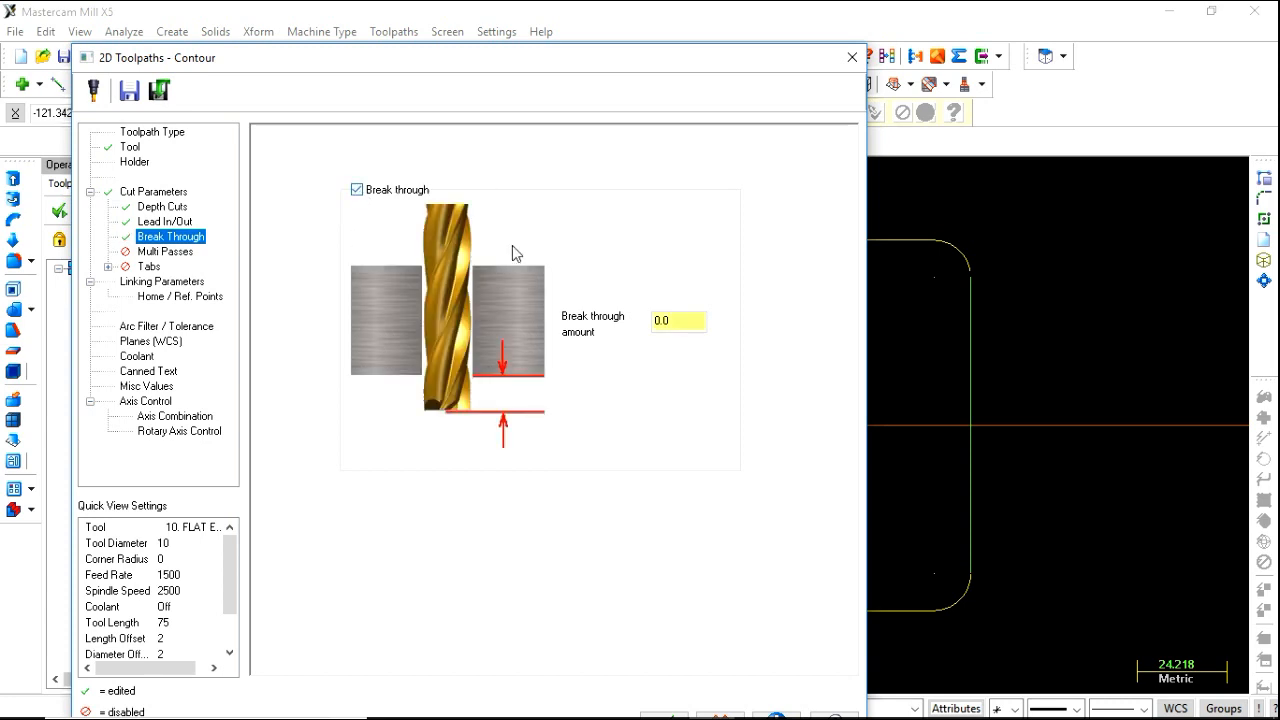
drag(682, 321, 531, 330)
text(0.1)
click(182, 256)
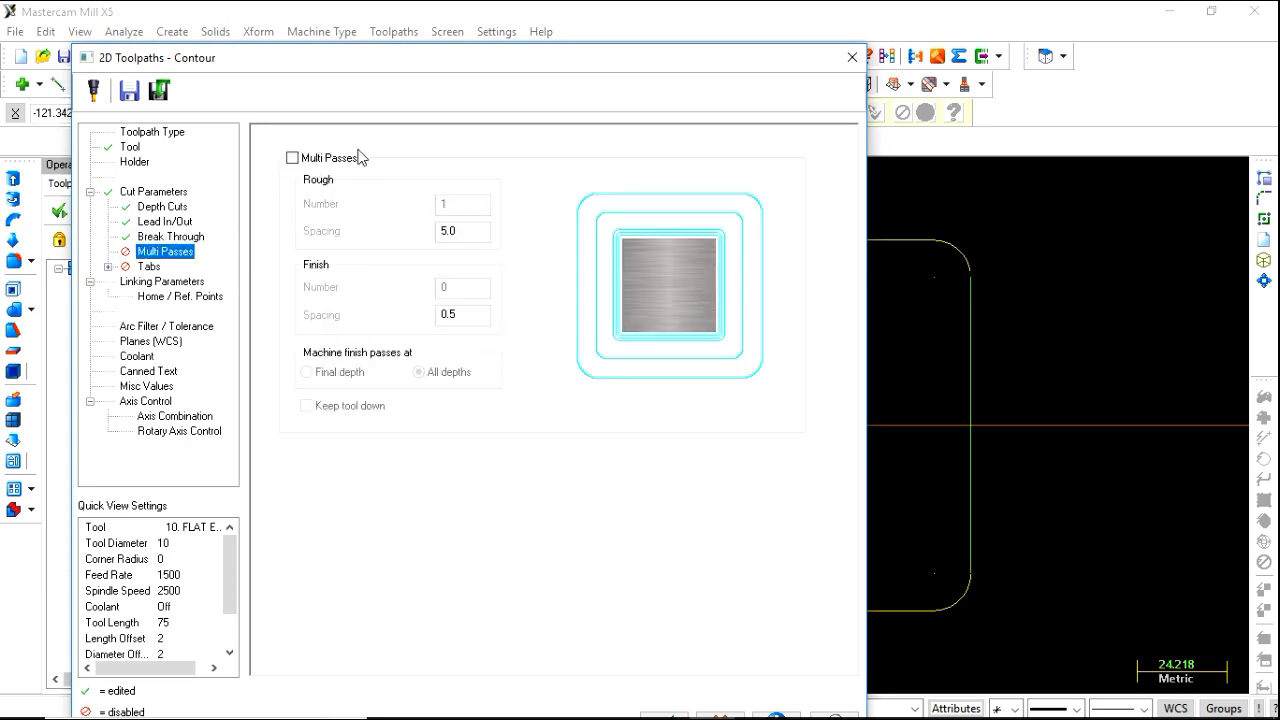
click(148, 267)
- In the linking parameters, enable clearance at 100, disable retract and set the feed plane to 5
click(160, 282)
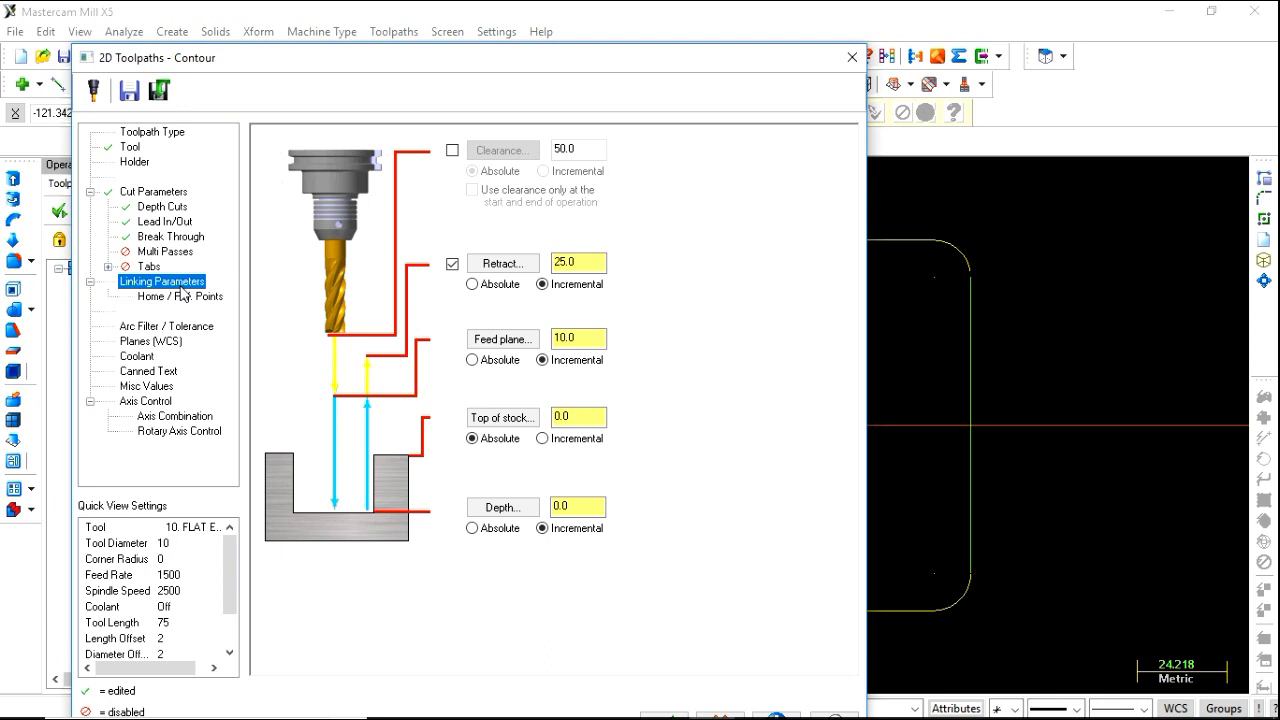
click(453, 151)
text(100)
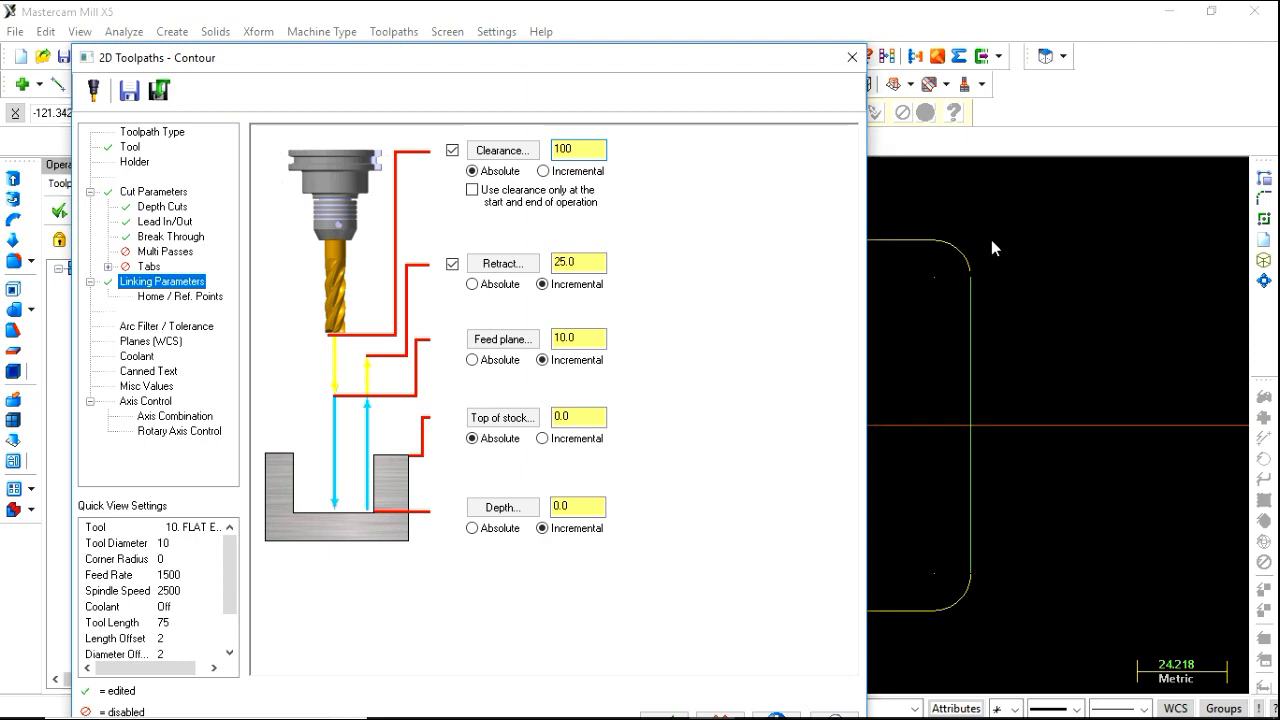
click(452, 264)
drag(593, 337, 550, 338)
text(5)
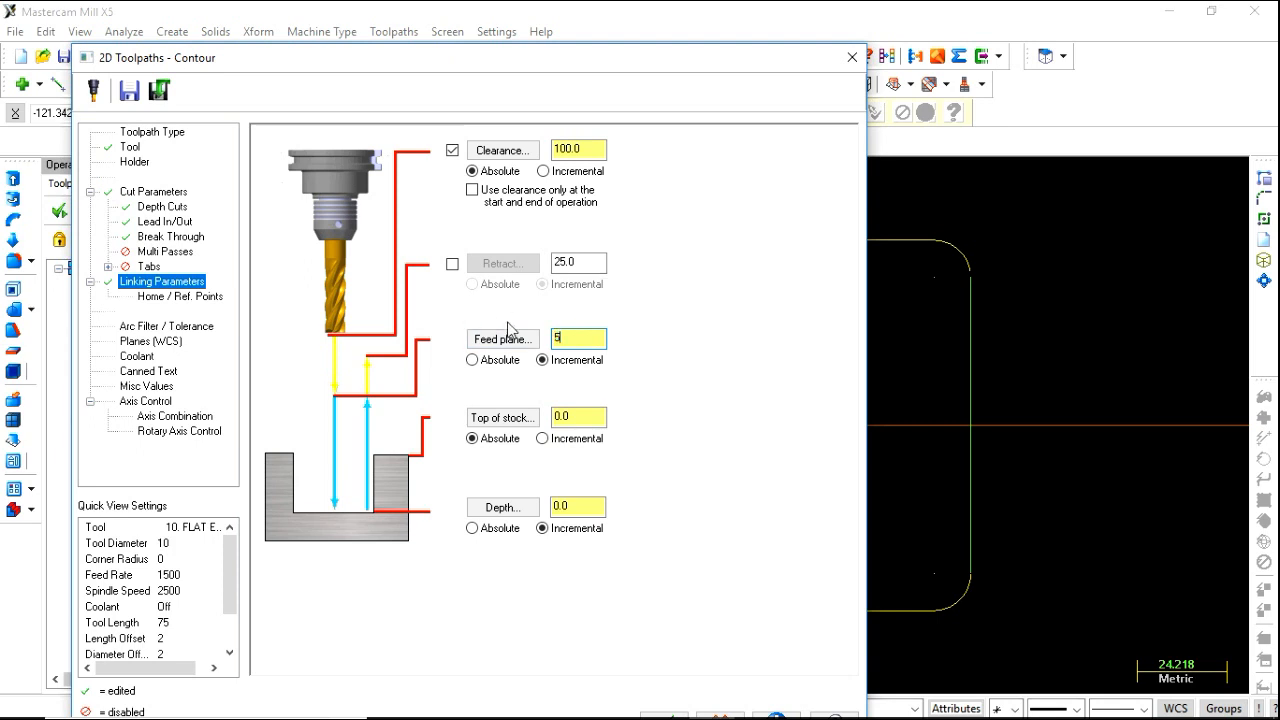
- Set the incremental depth to -50 and accept the contour settings to generate the toolpath
double_click(562, 506)
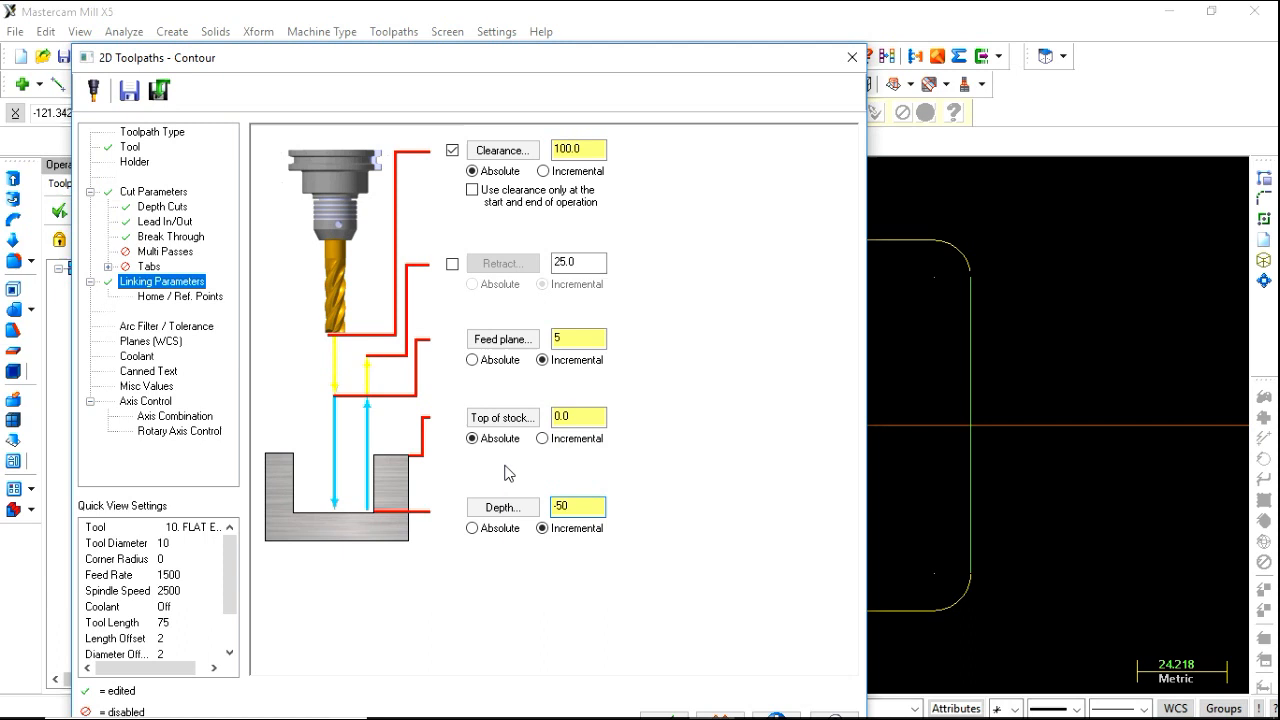
drag(549, 60, 564, 18)
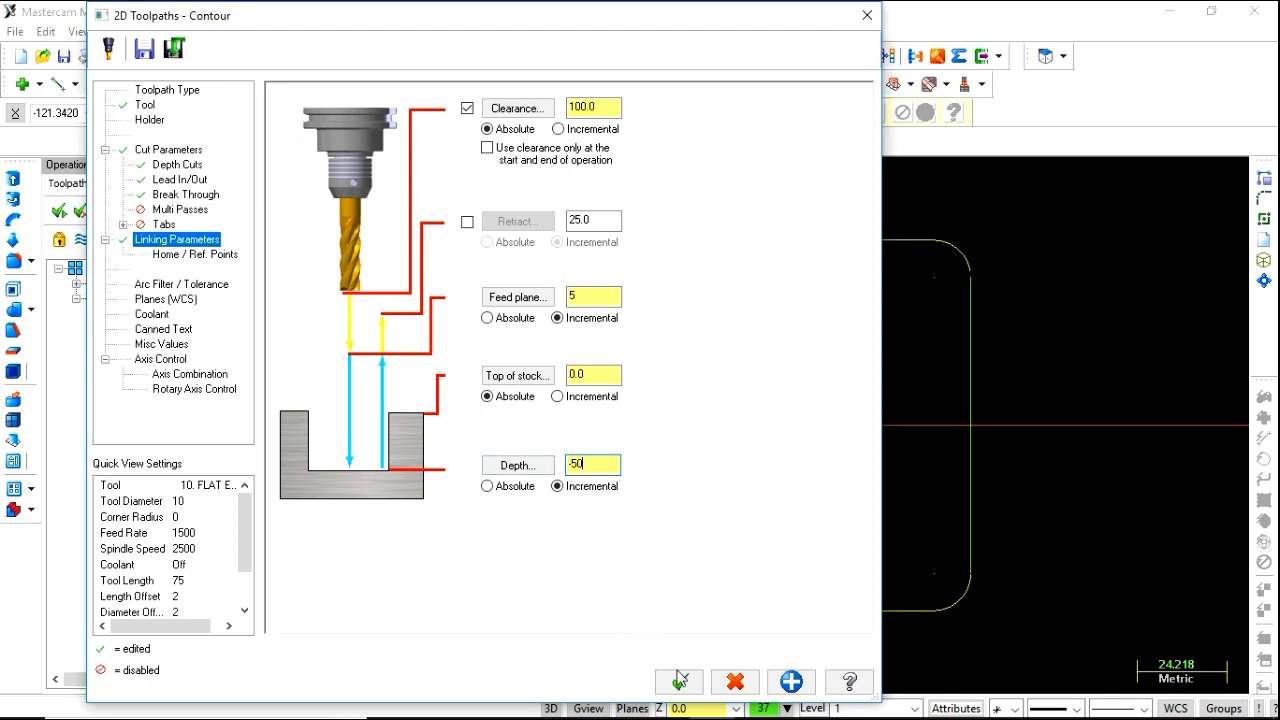
click(679, 680)
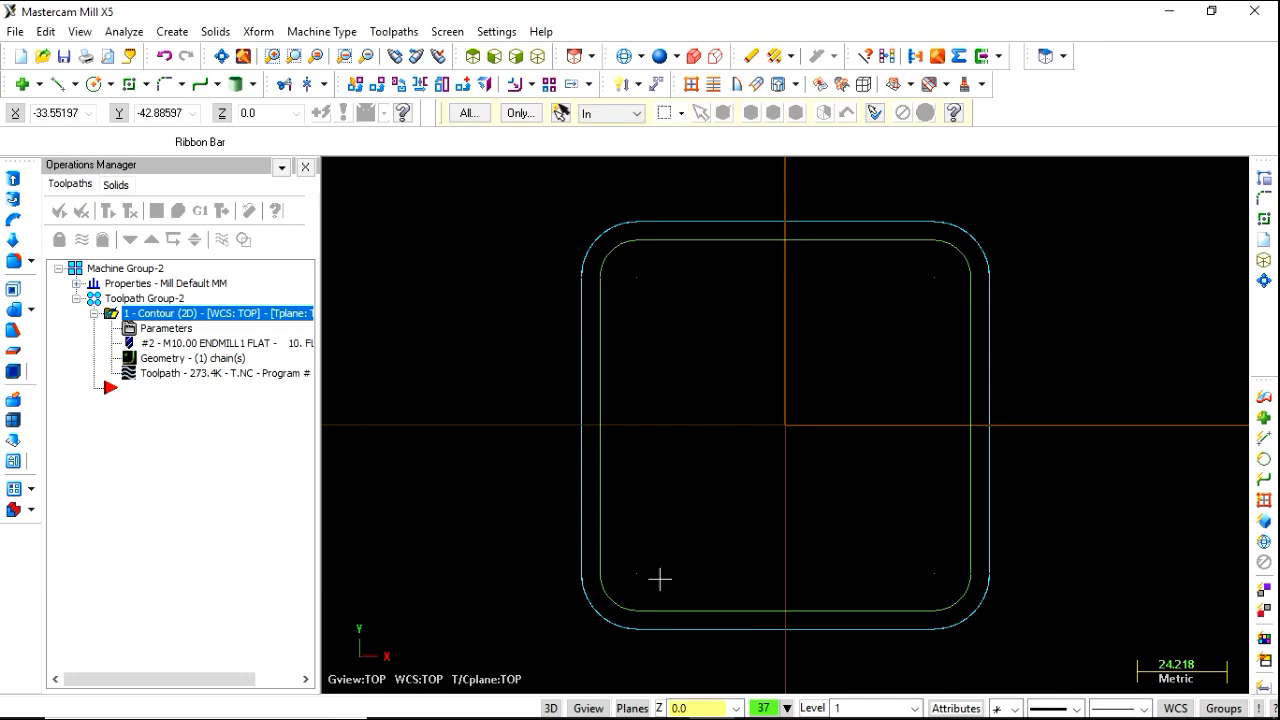
- Define rectangular stock in the machine group's stock setup, sized in X and Y from all entities, with a Z height of 50 mm
middle_drag(631, 474, 643, 443)
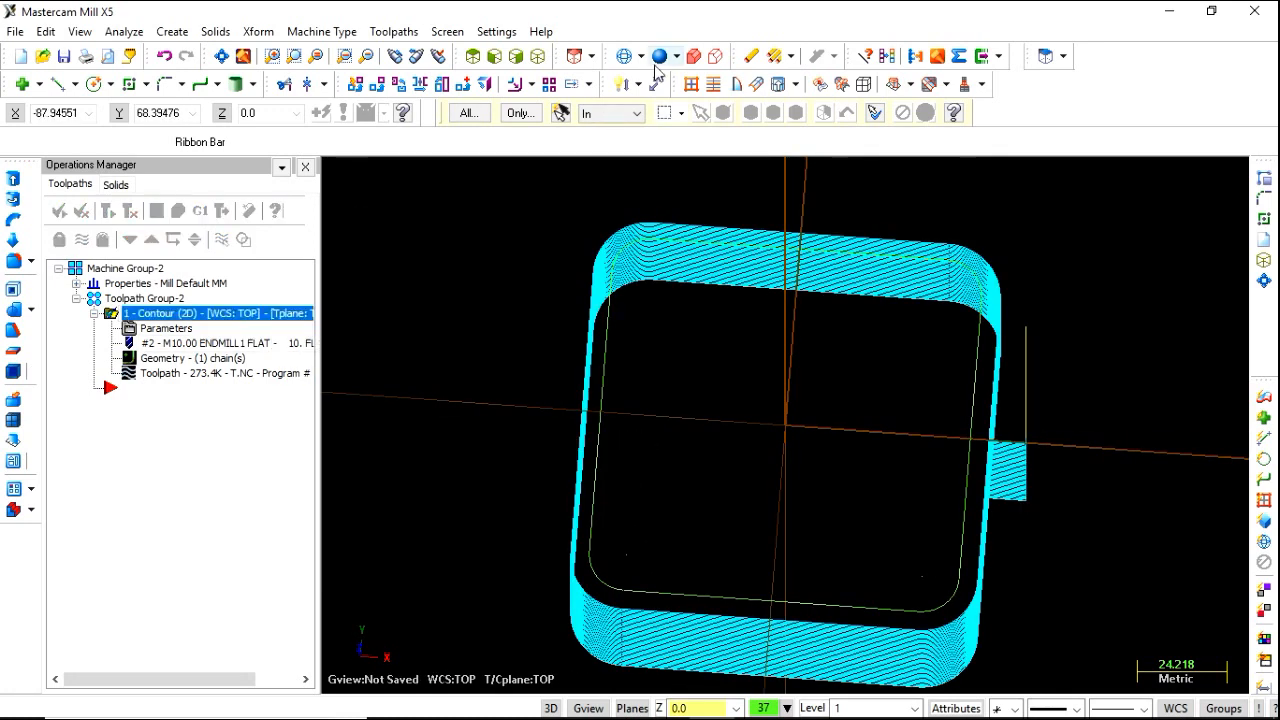
click(538, 56)
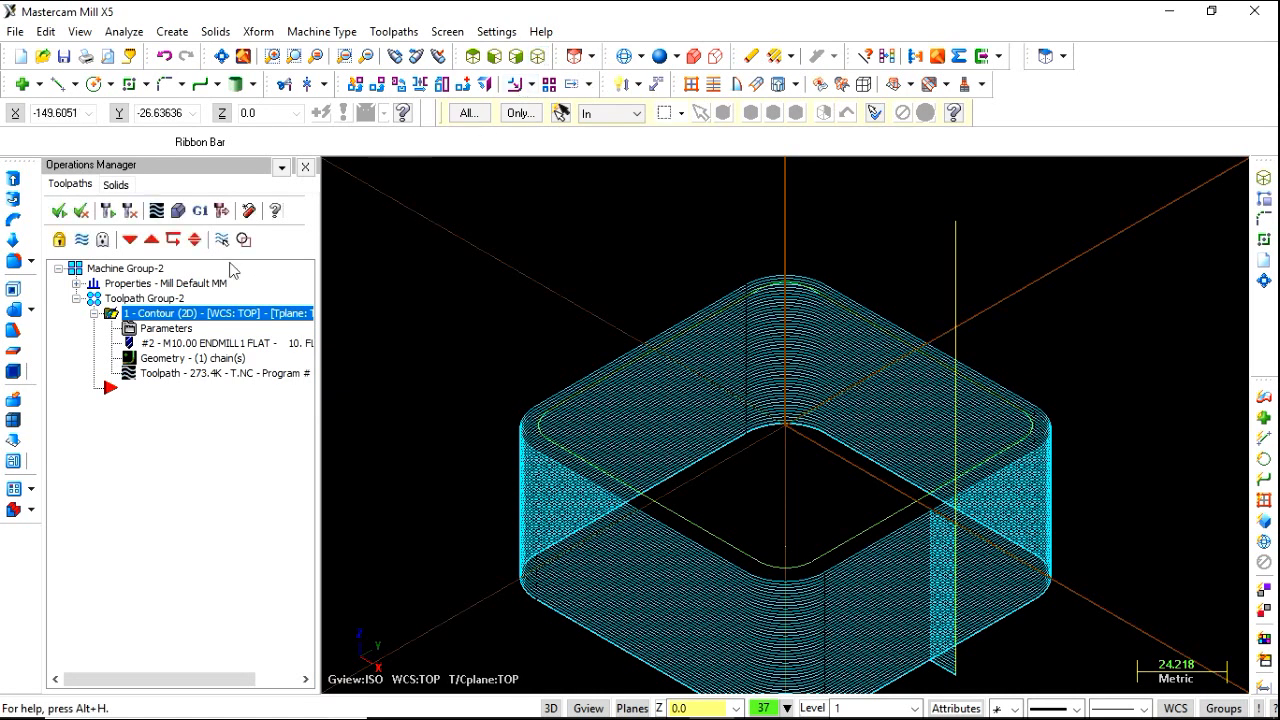
click(77, 284)
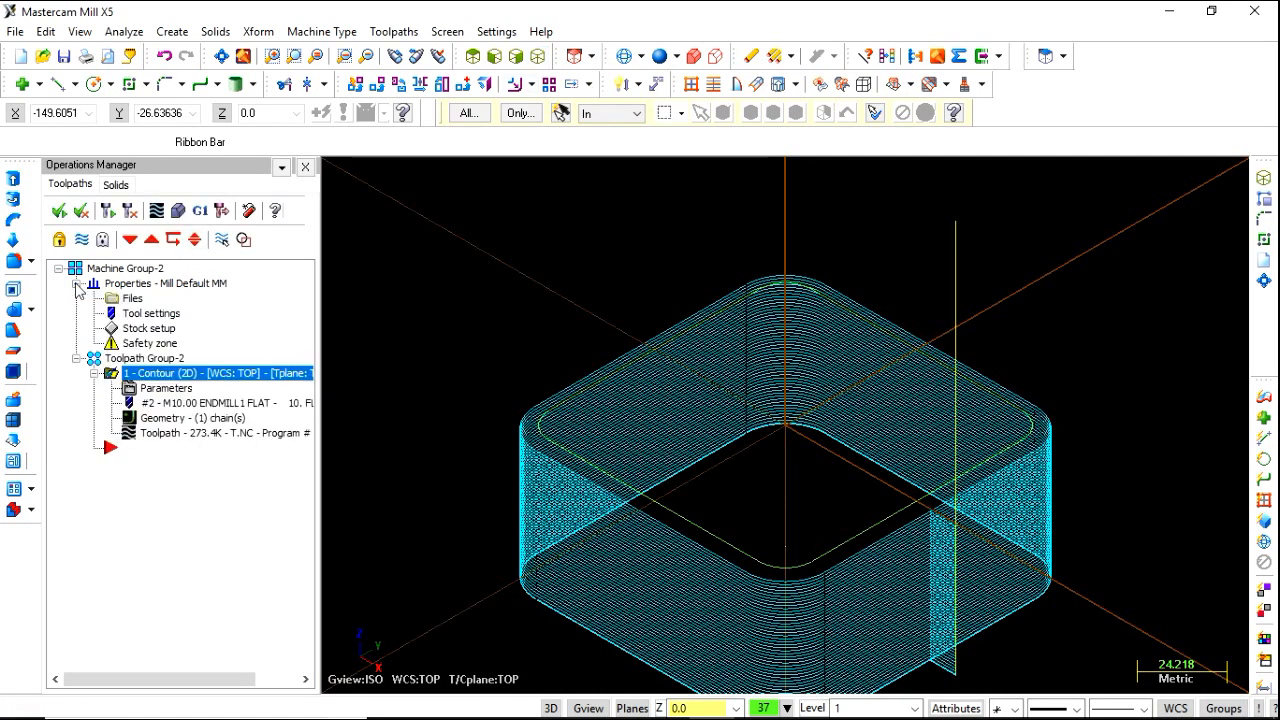
double_click(141, 333)
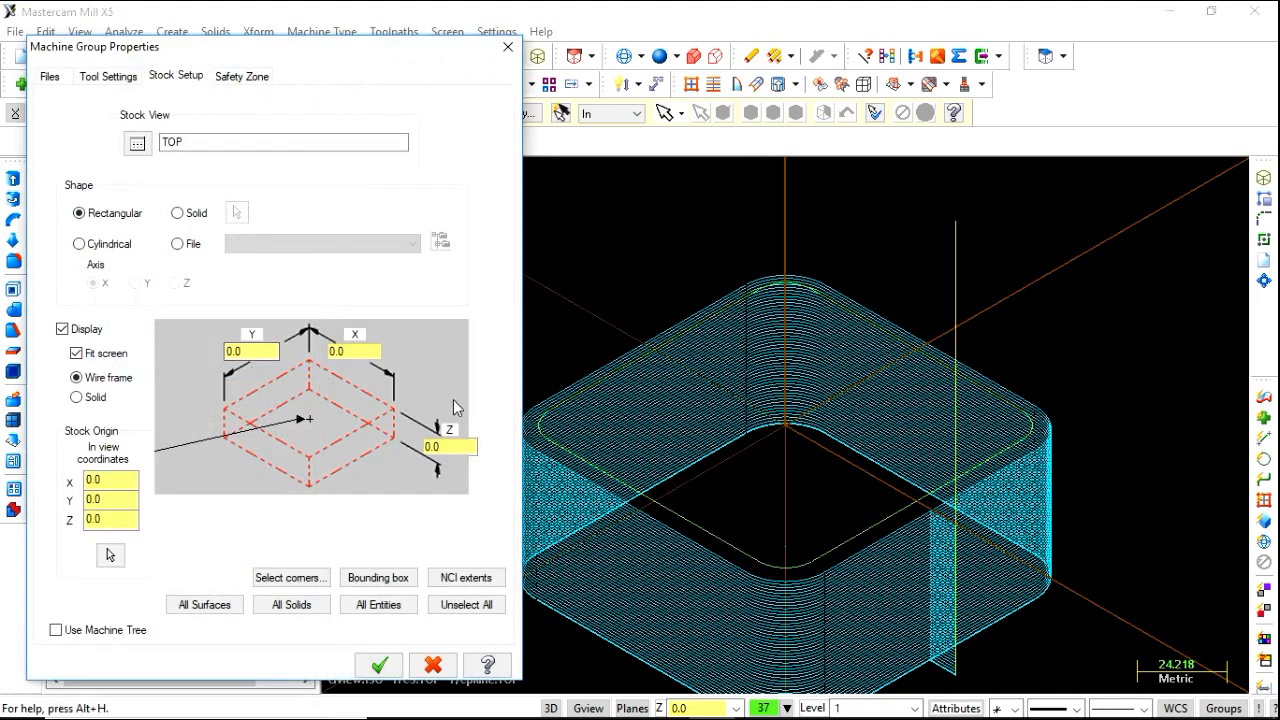
click(386, 606)
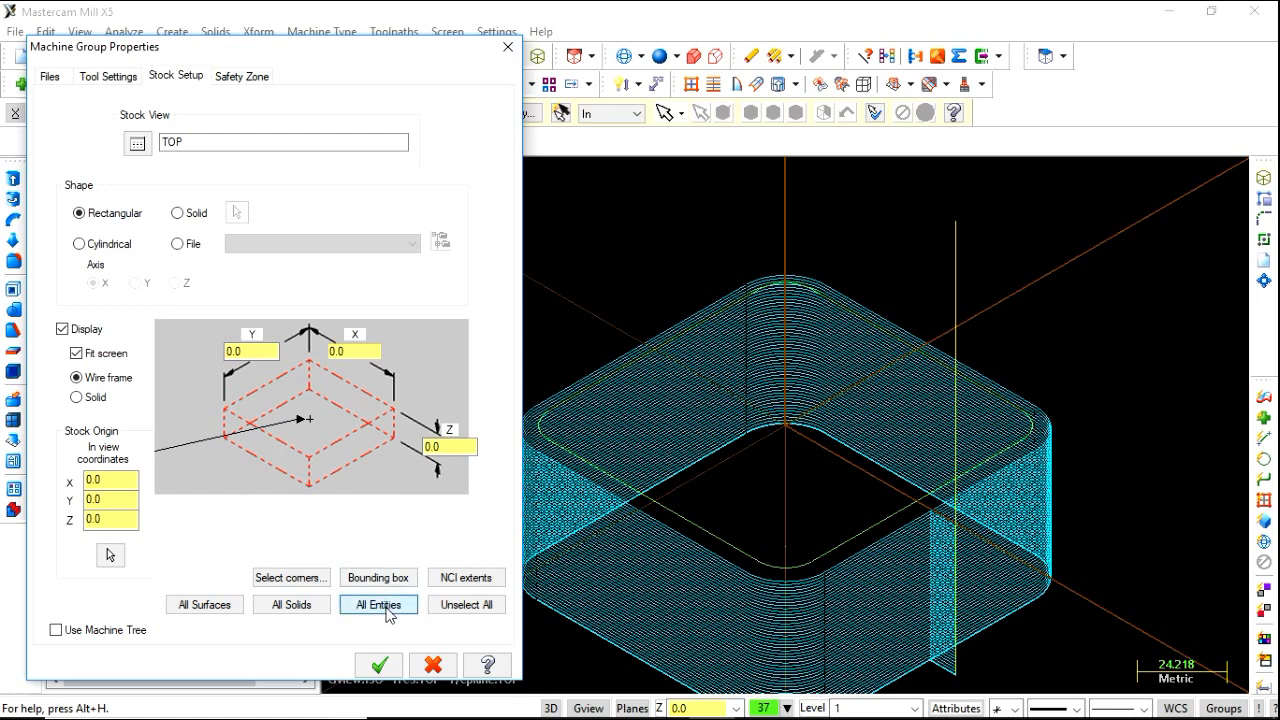
double_click(461, 446)
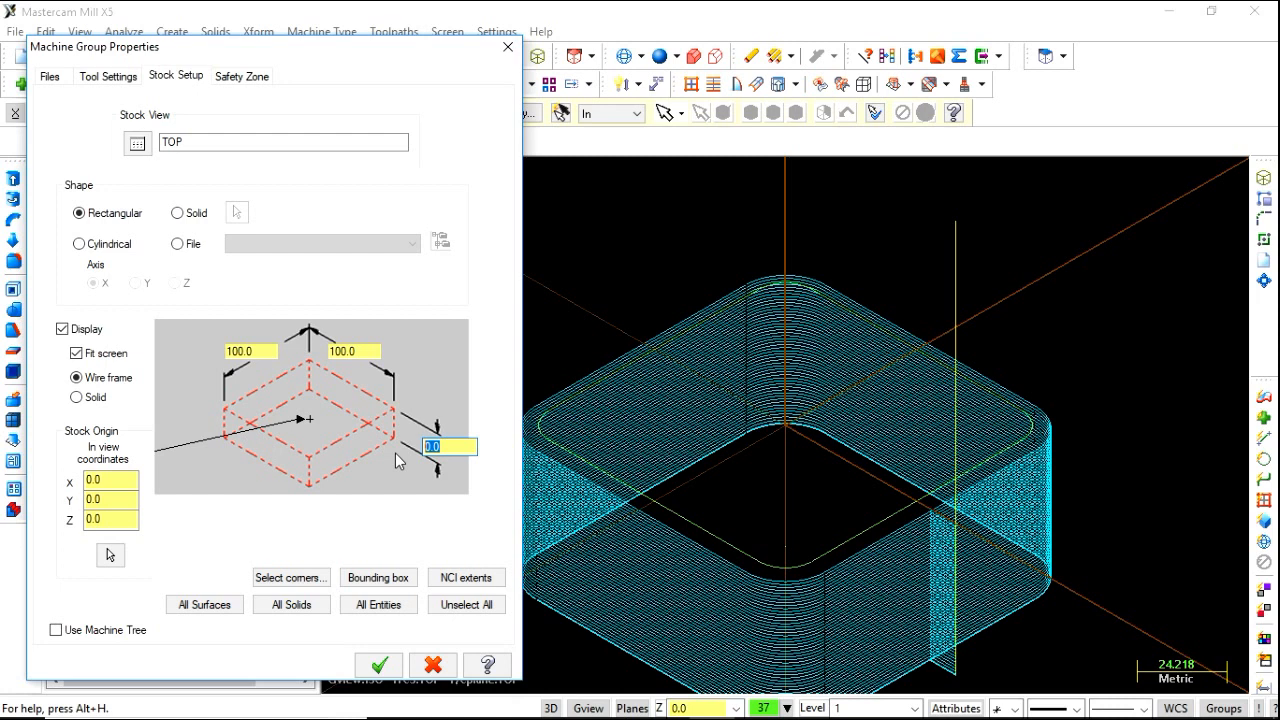
text(50)
click(379, 665)
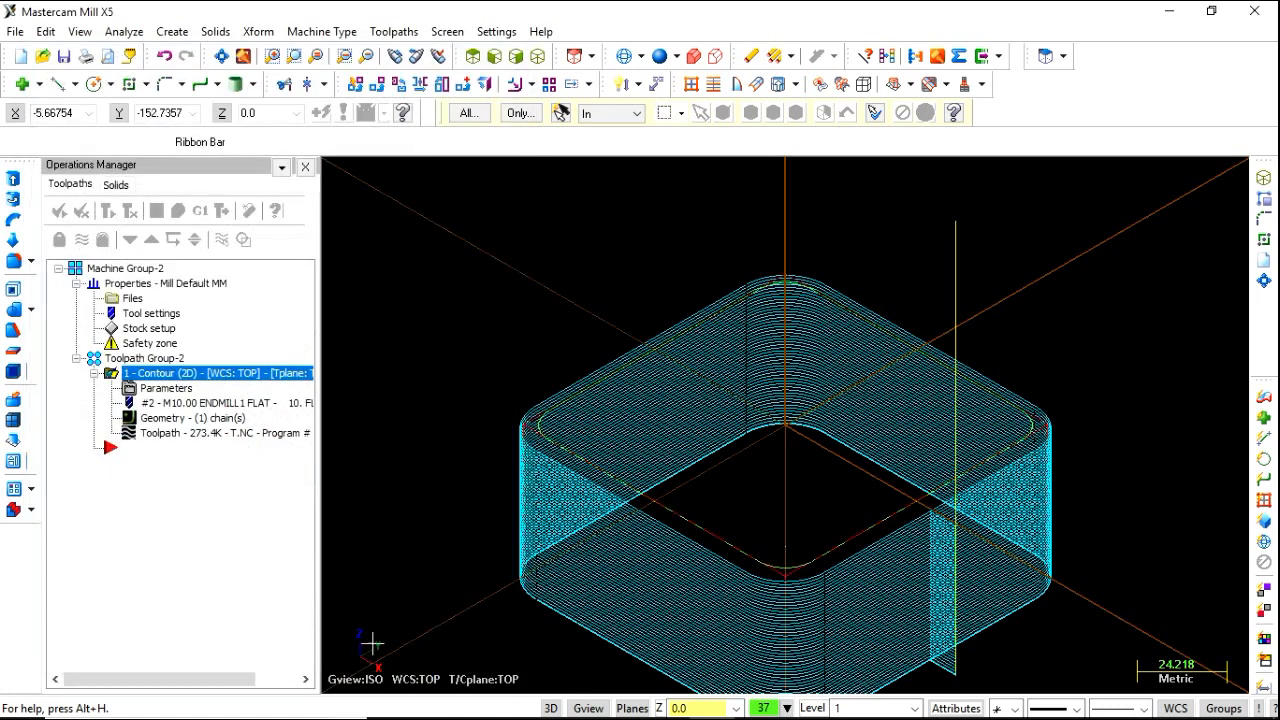
- Run the Verify simulation of the contour operation on the 50 mm thick stock and close it
middle_drag(634, 474, 630, 472)
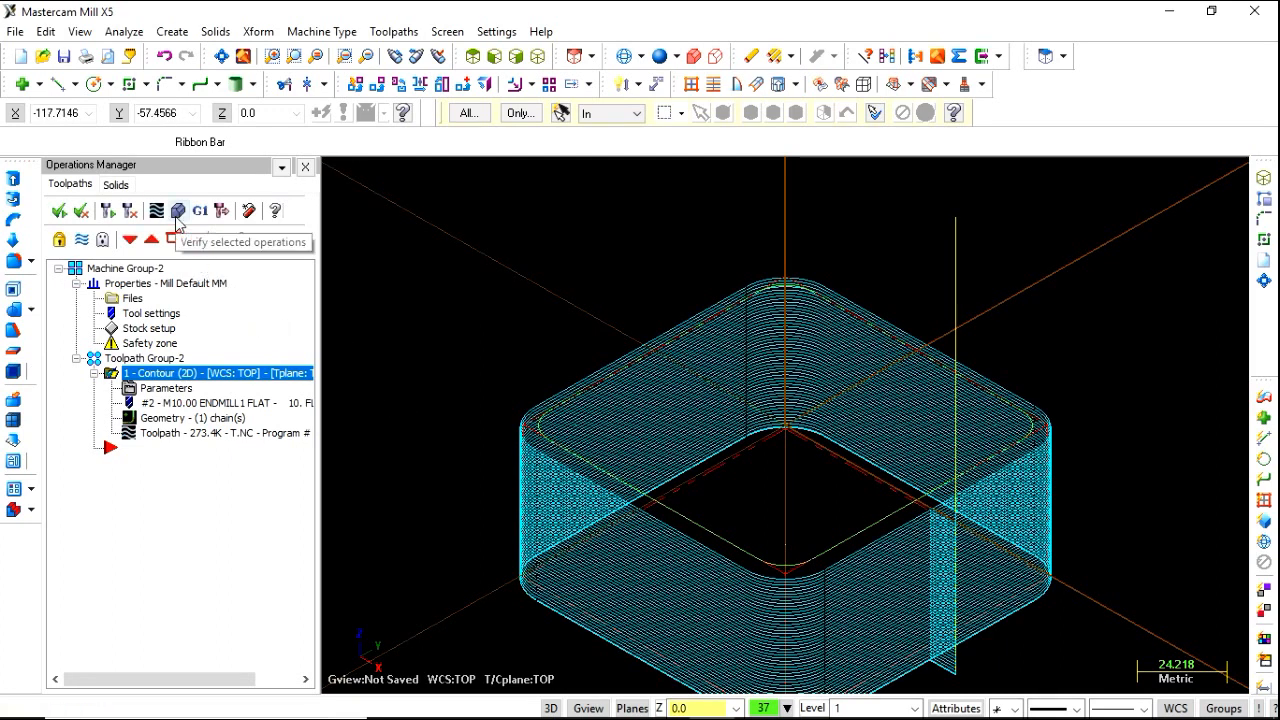
click(176, 215)
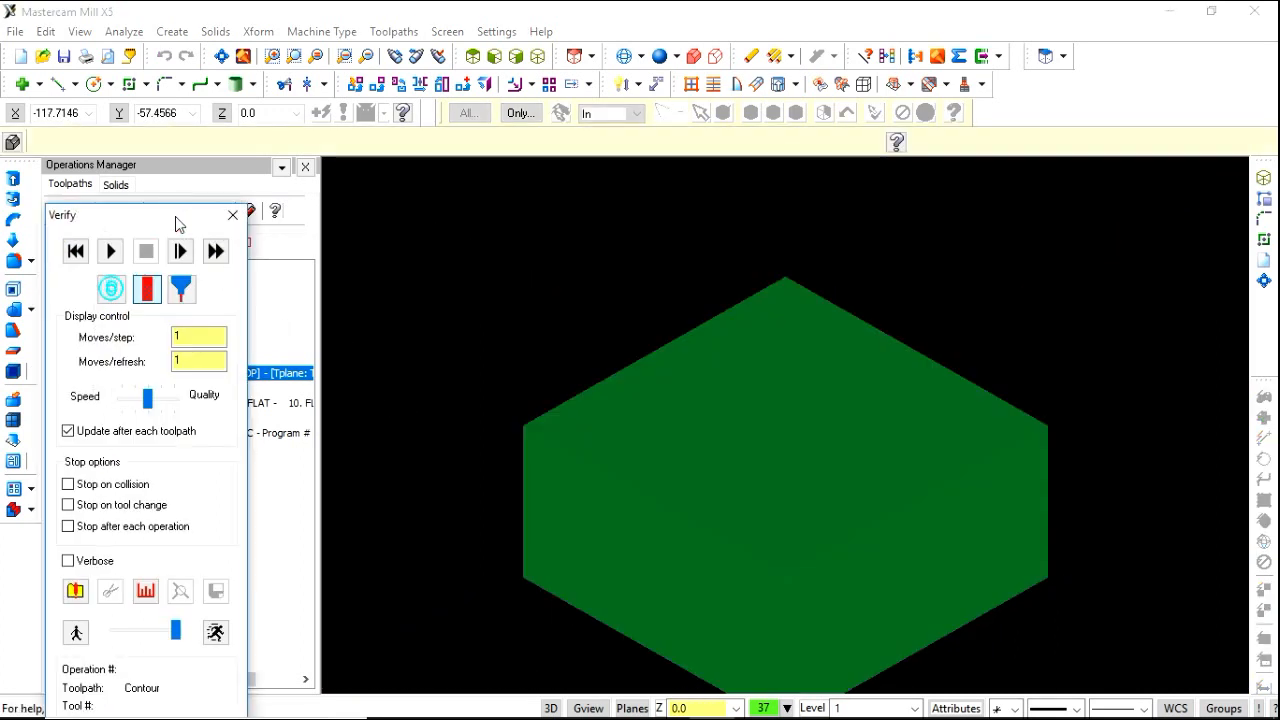
click(108, 251)
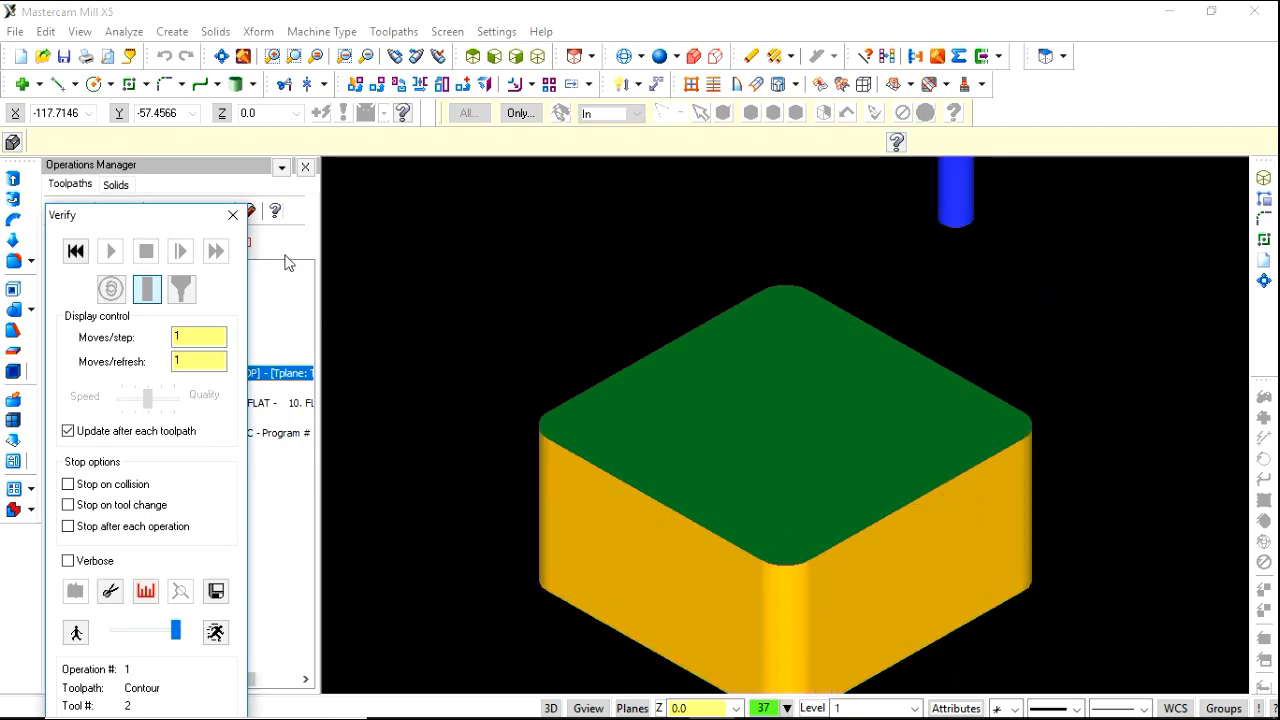
click(229, 217)
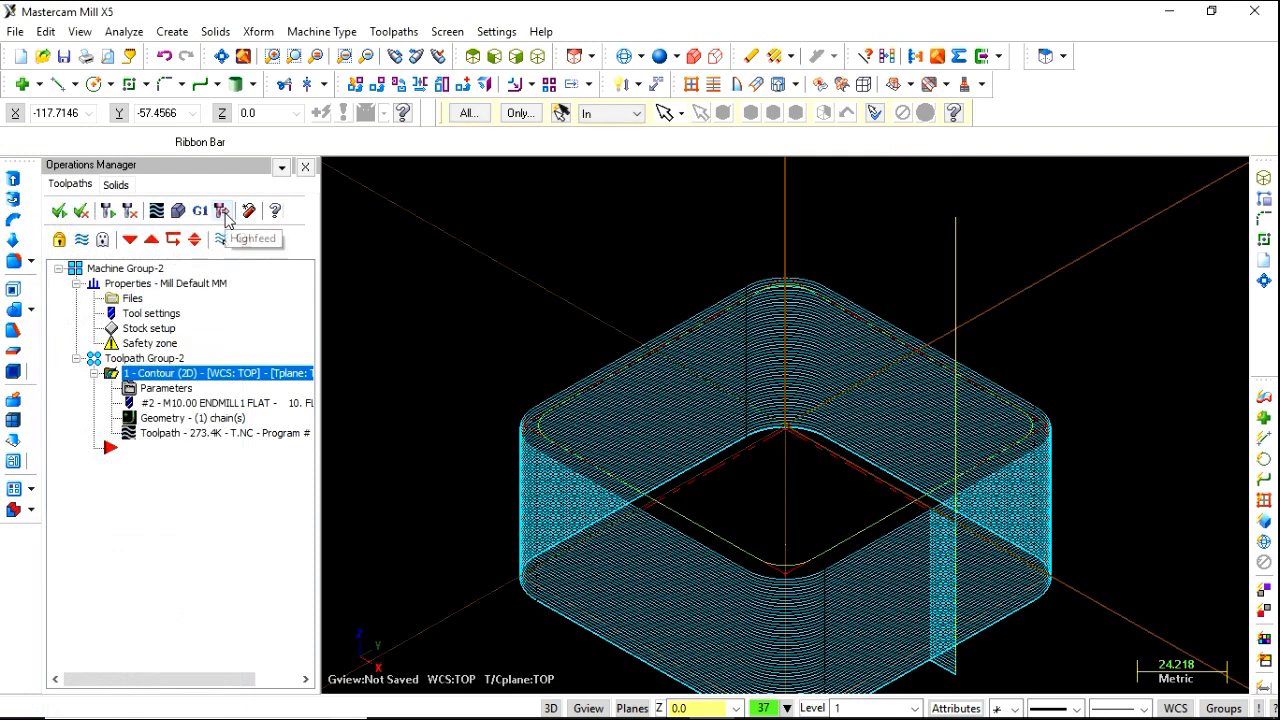
- Enlarge the stock to 120 mm in X and Y and turn off its display
click(128, 334)
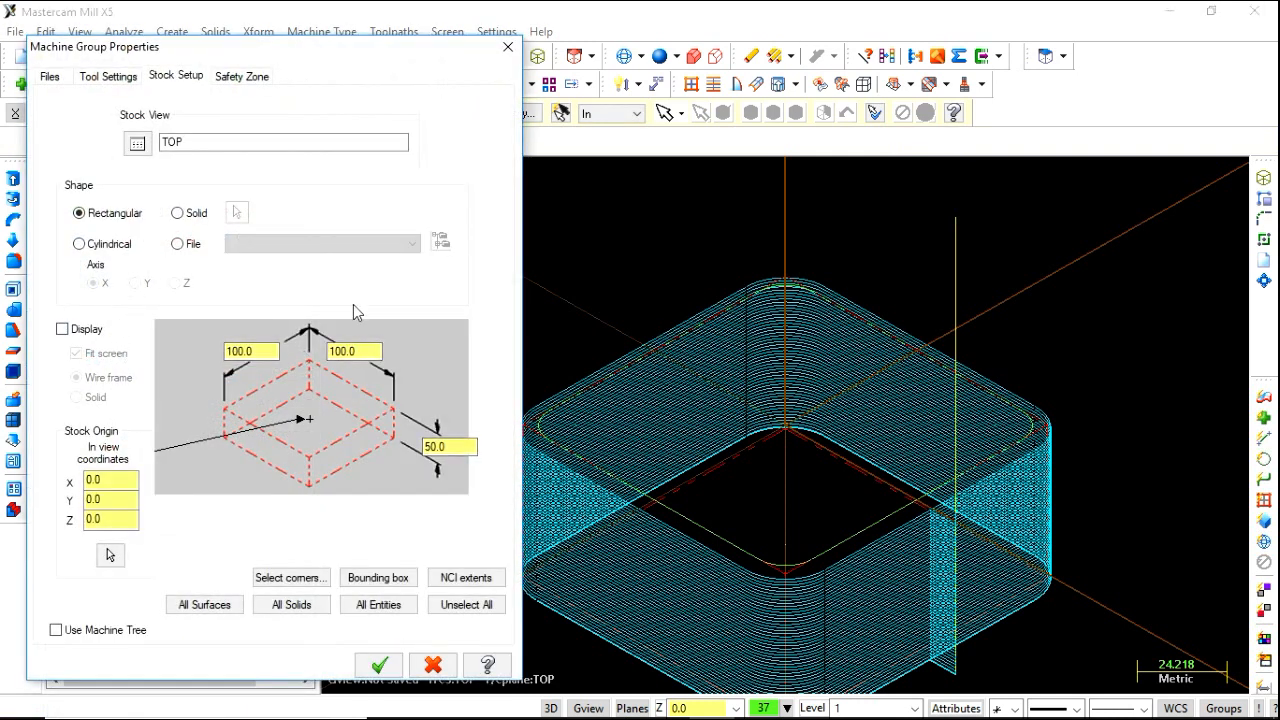
drag(267, 351, 147, 360)
text(120)
key(Tab)
click(380, 666)
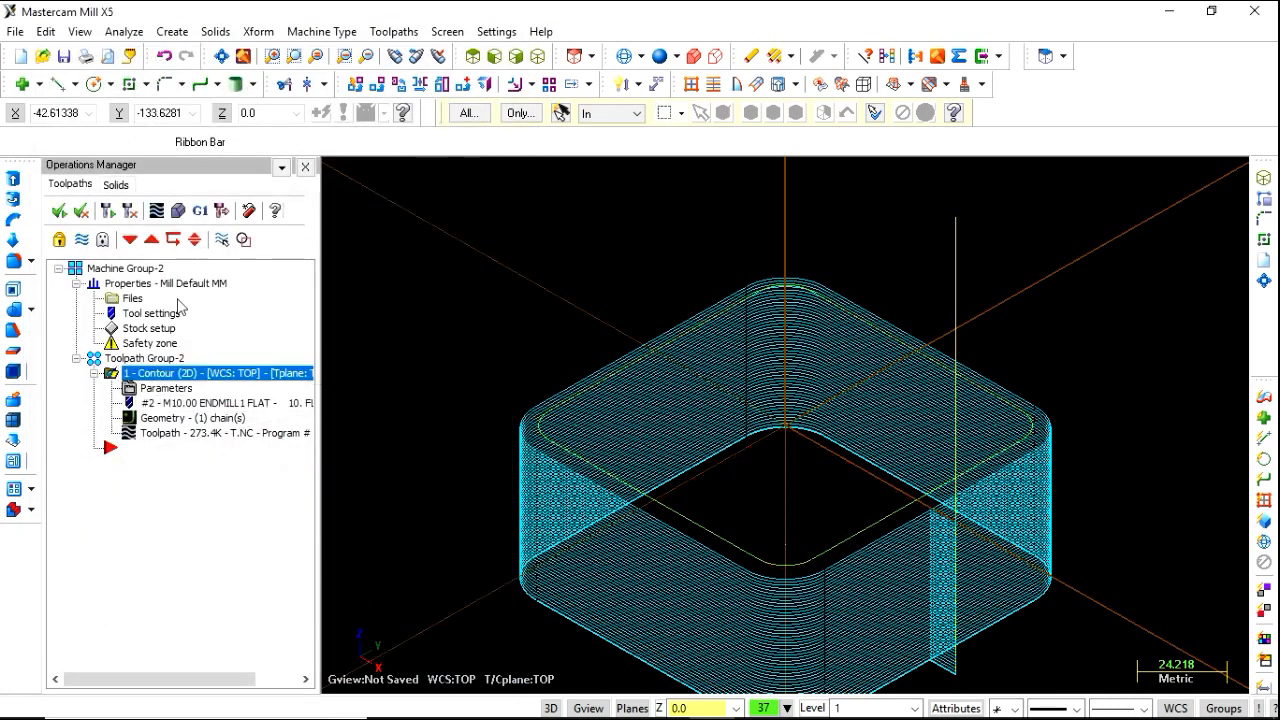
- Verify the contour operation on the enlarged stock, inspect the material at the corners, and close the simulation
click(128, 212)
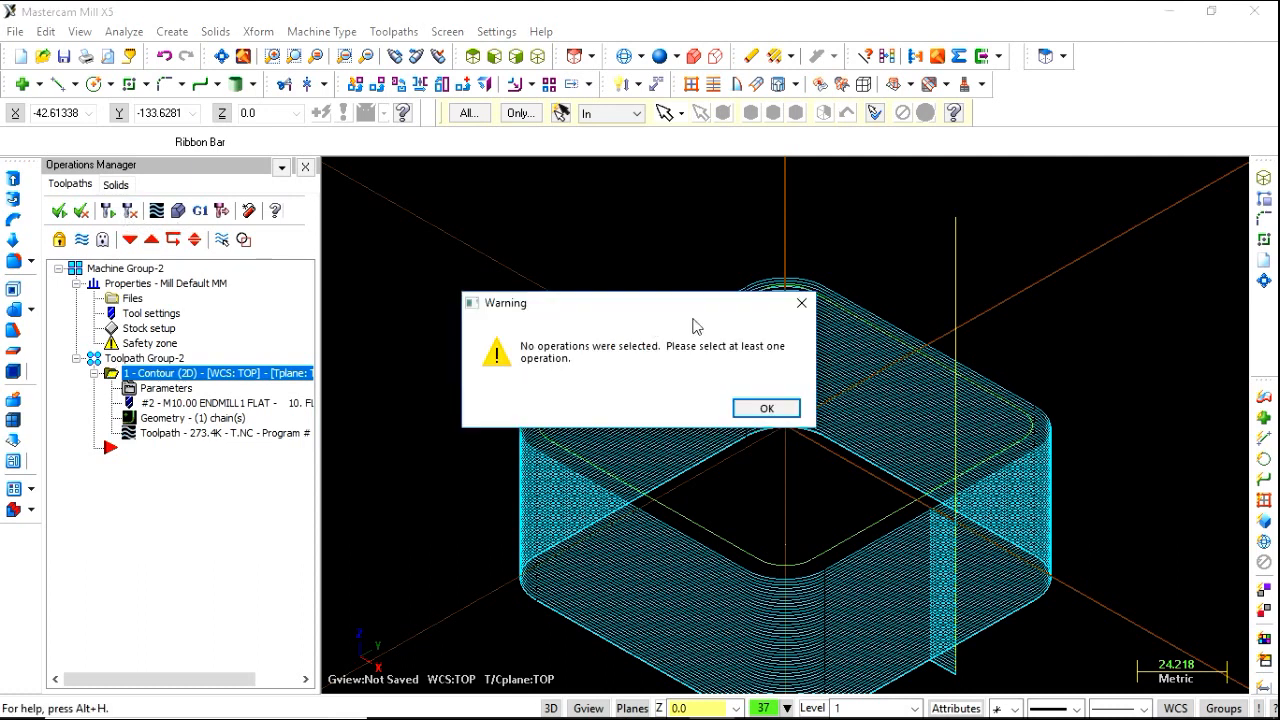
click(801, 302)
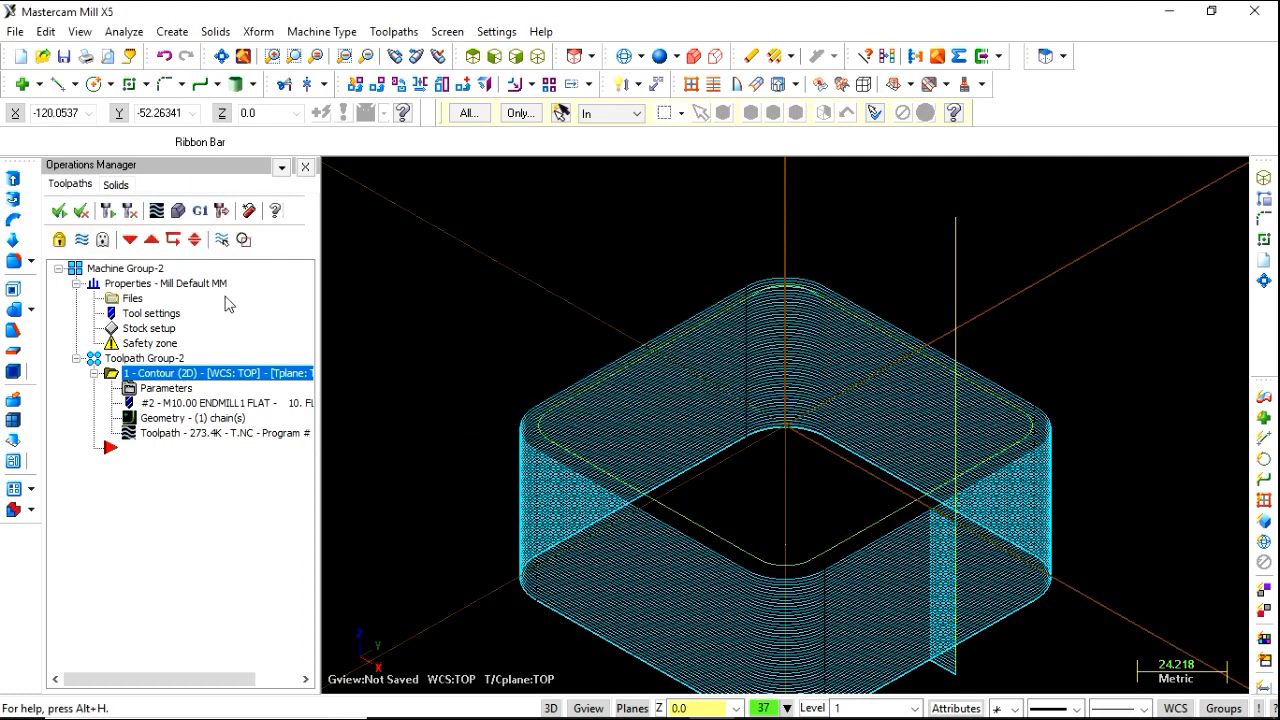
click(183, 214)
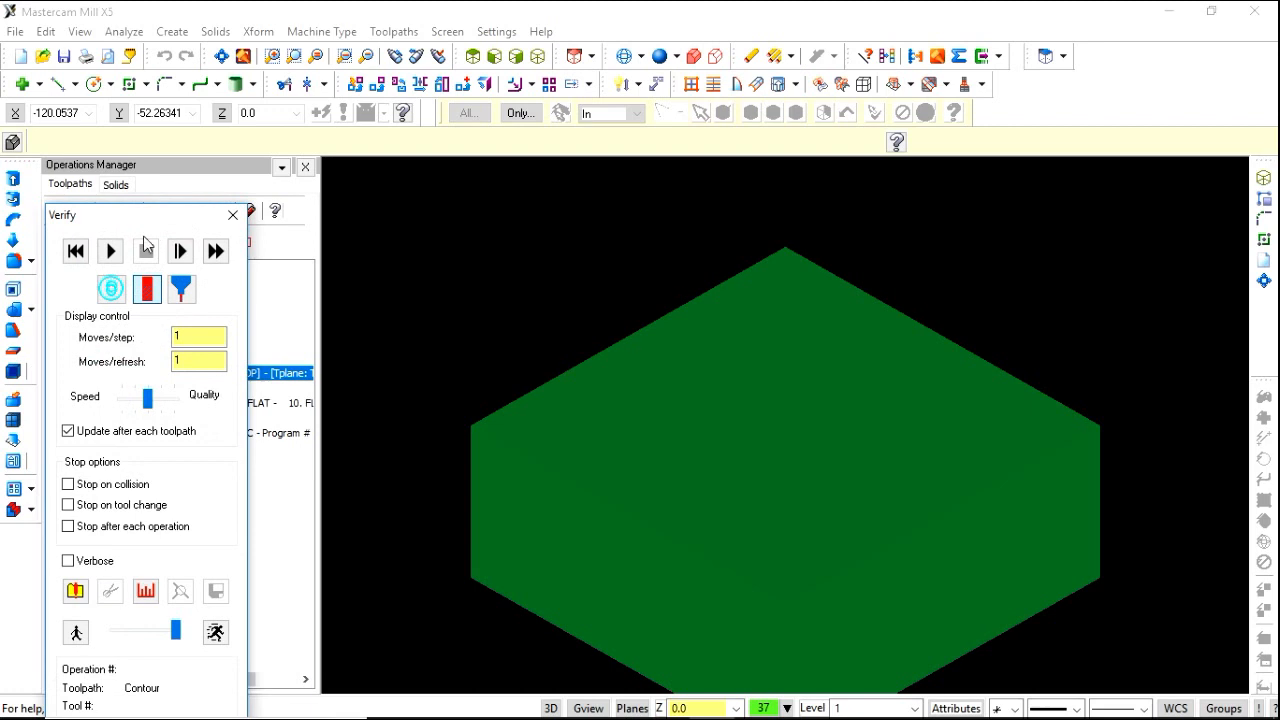
click(111, 251)
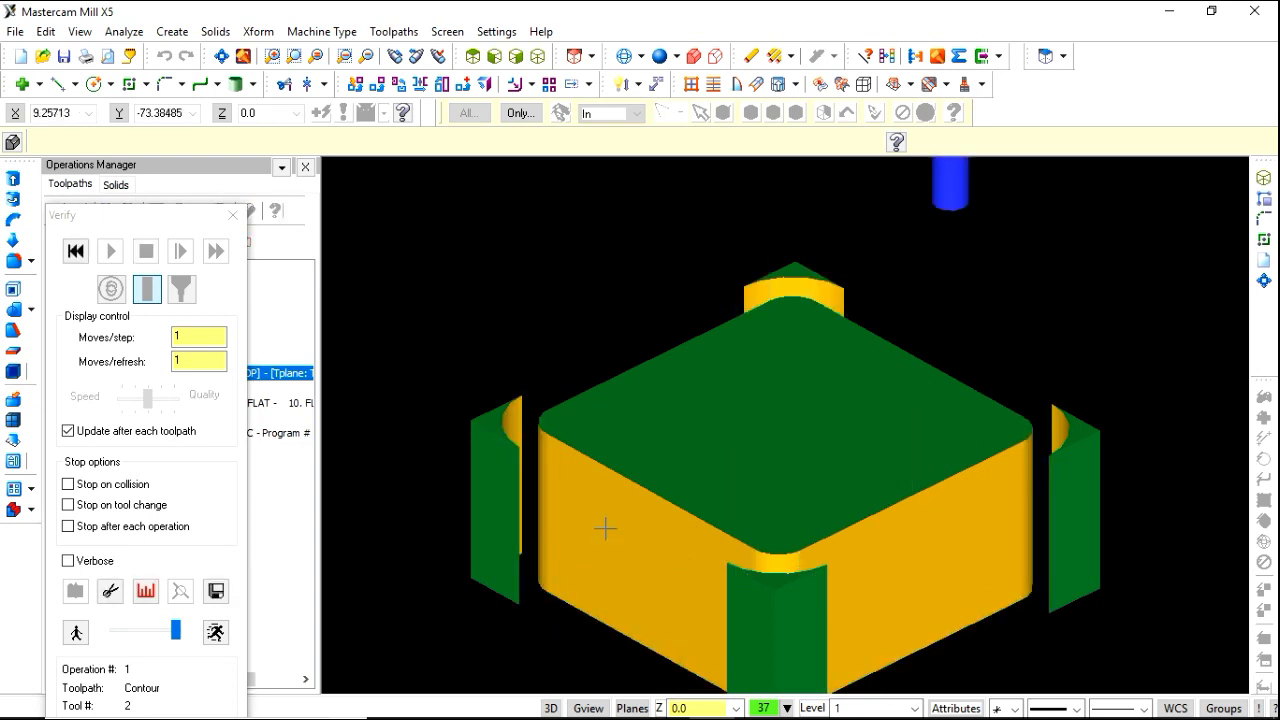
middle_drag(940, 299, 977, 348)
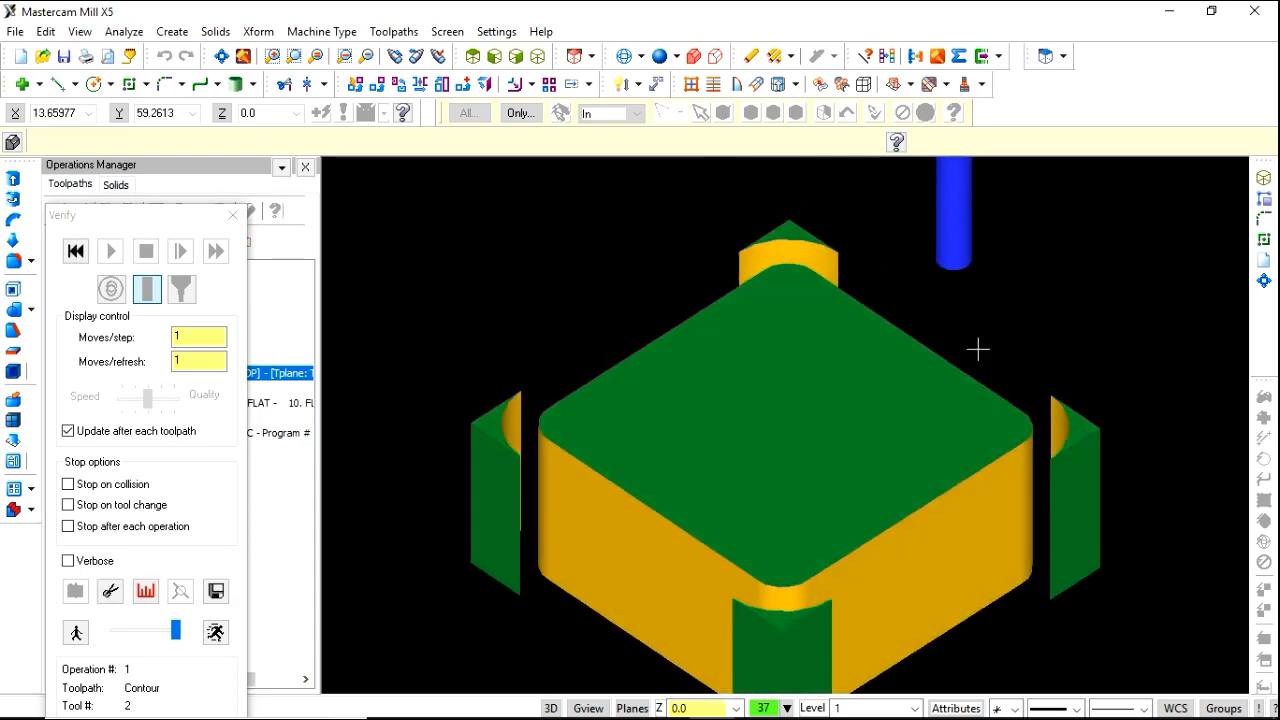
click(232, 215)
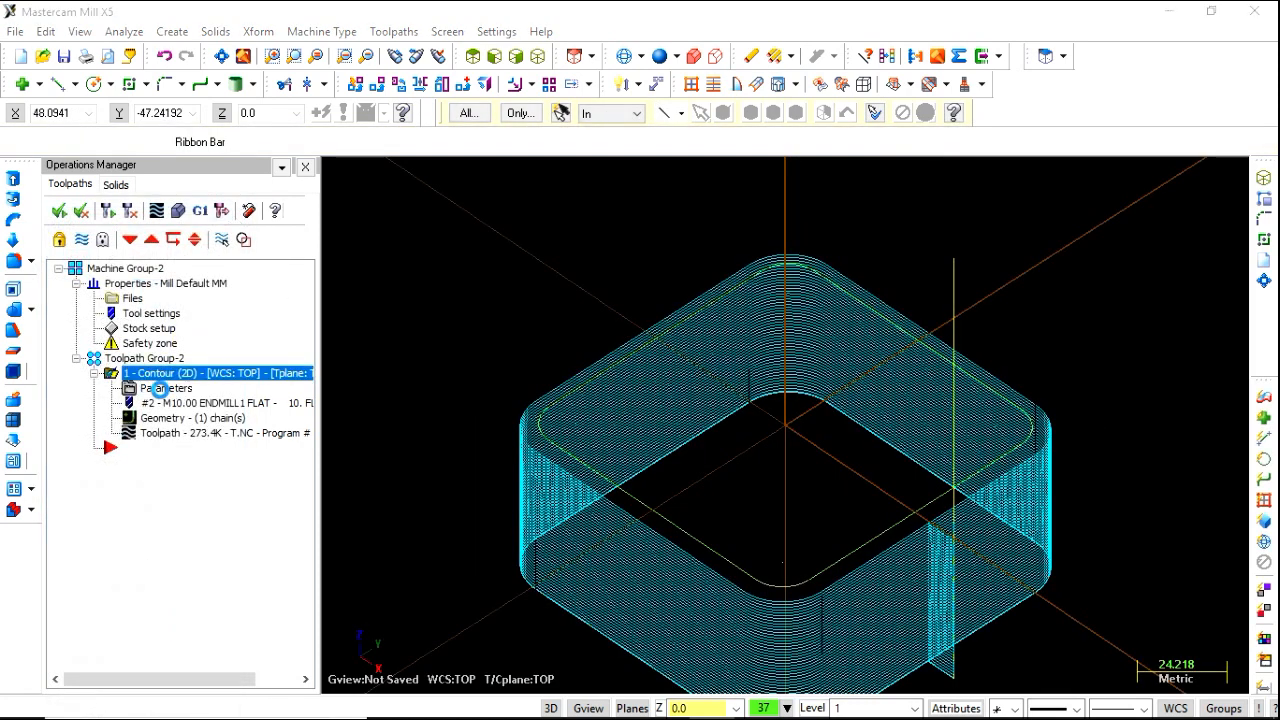
- Enable multi passes in the contour operation's parameters with 3 rough passes spaced 7 mm apart
click(163, 389)
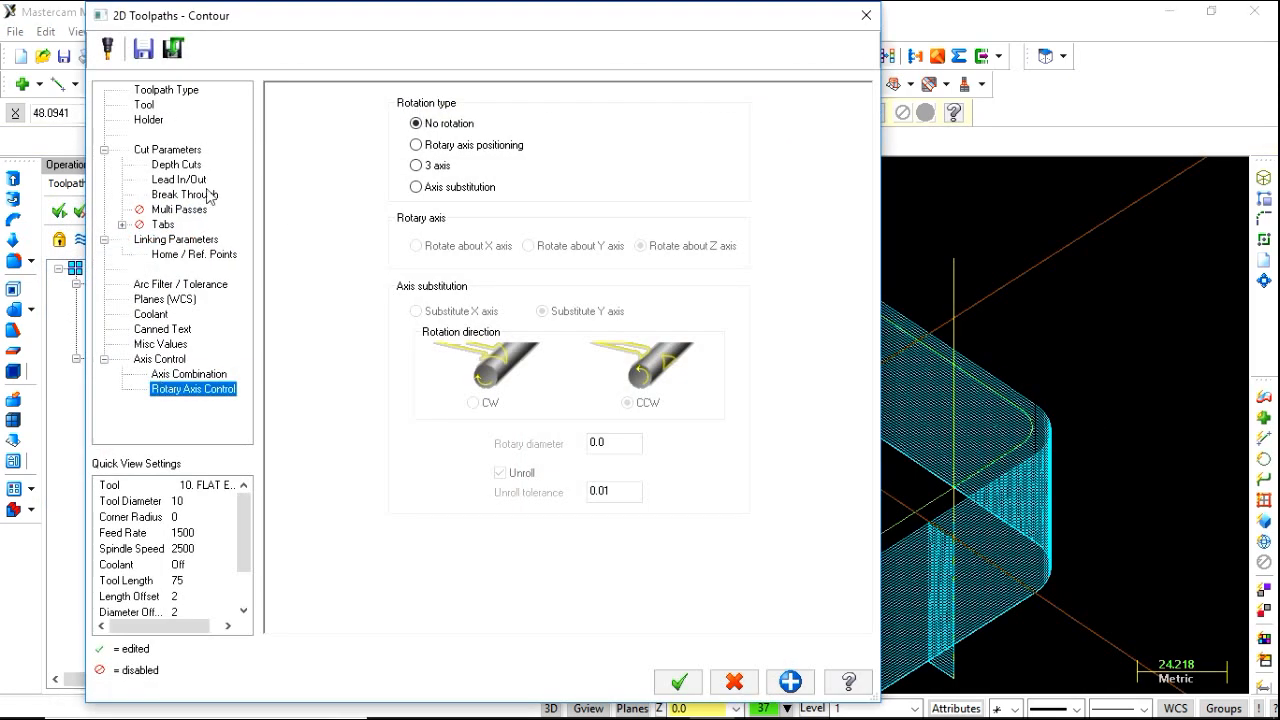
click(170, 210)
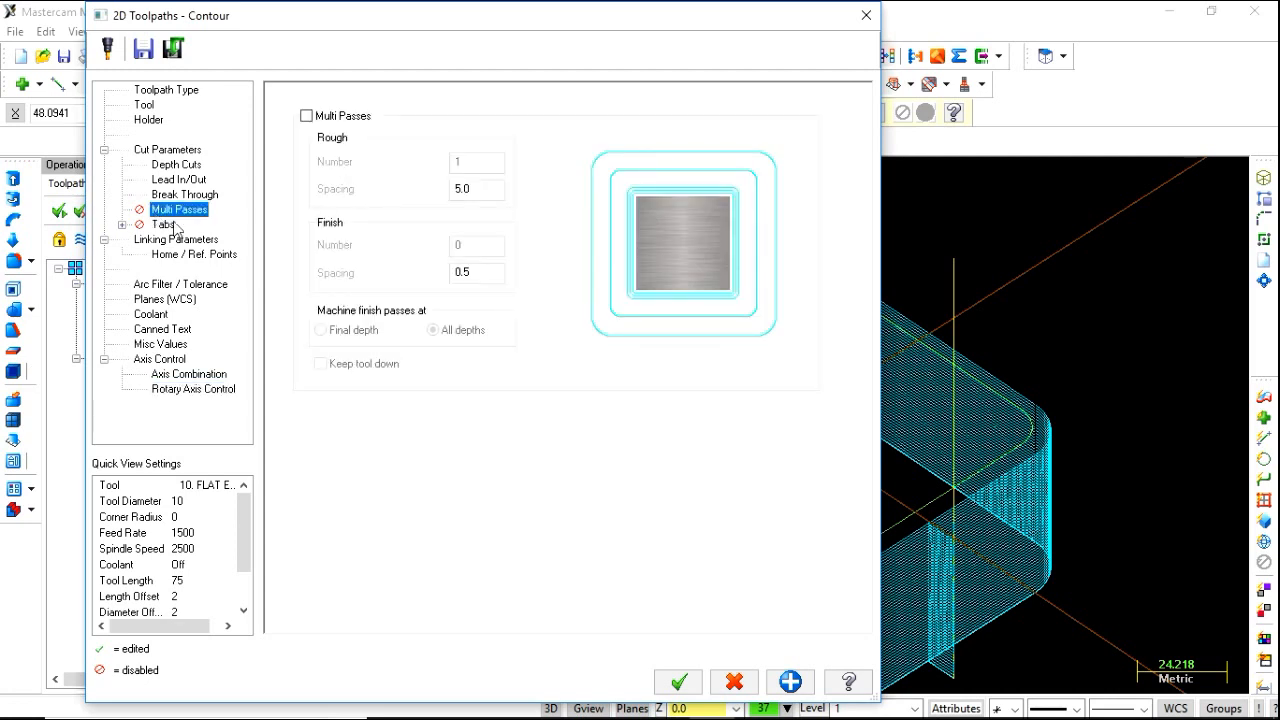
click(307, 116)
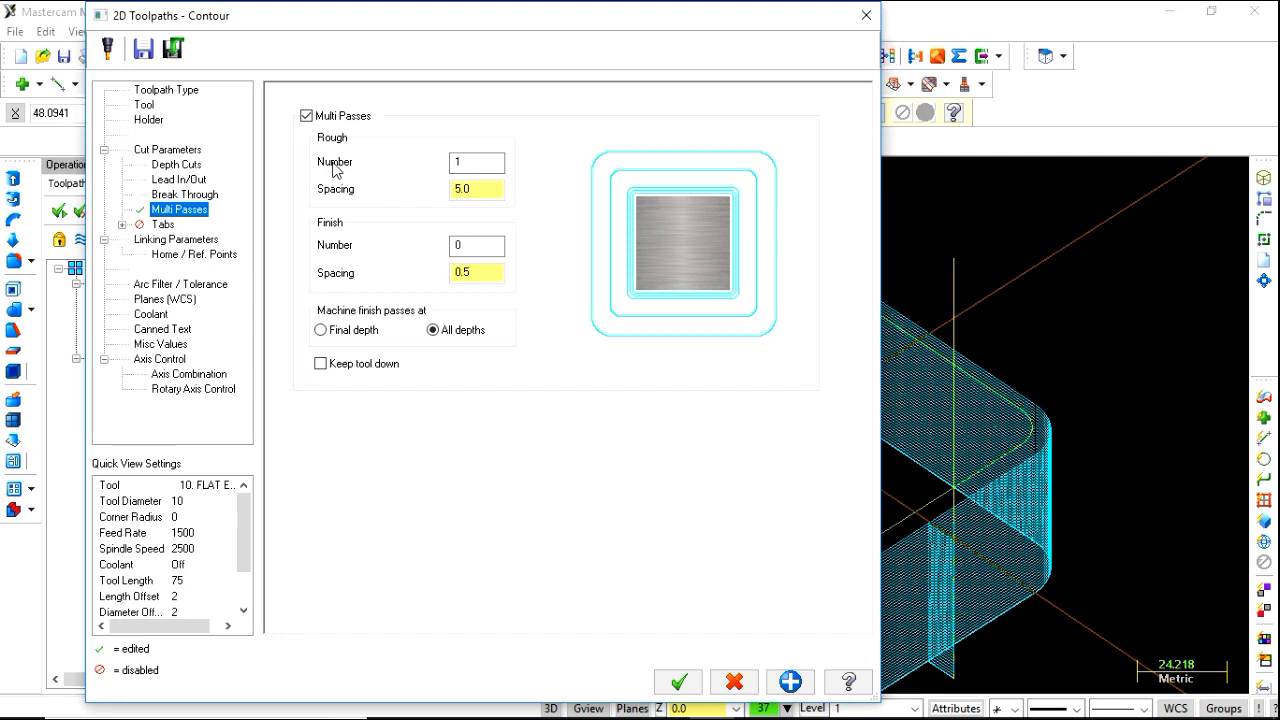
click(486, 161)
click(479, 196)
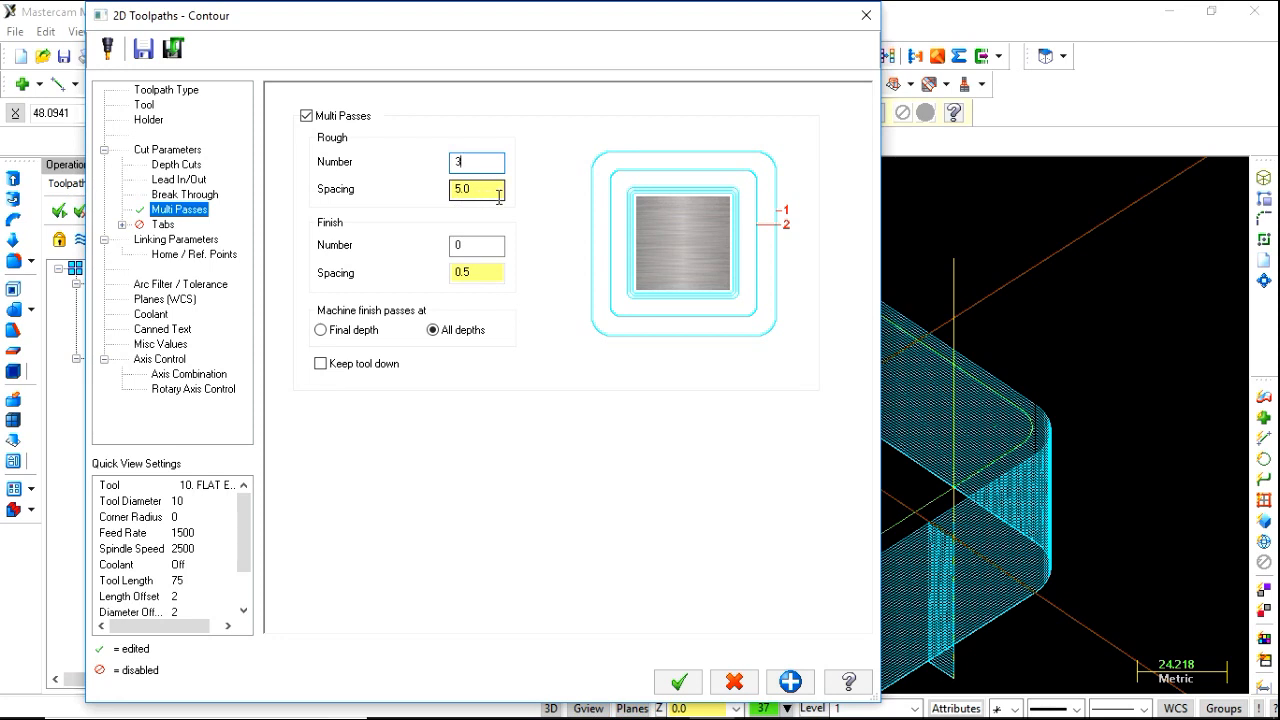
click(500, 195)
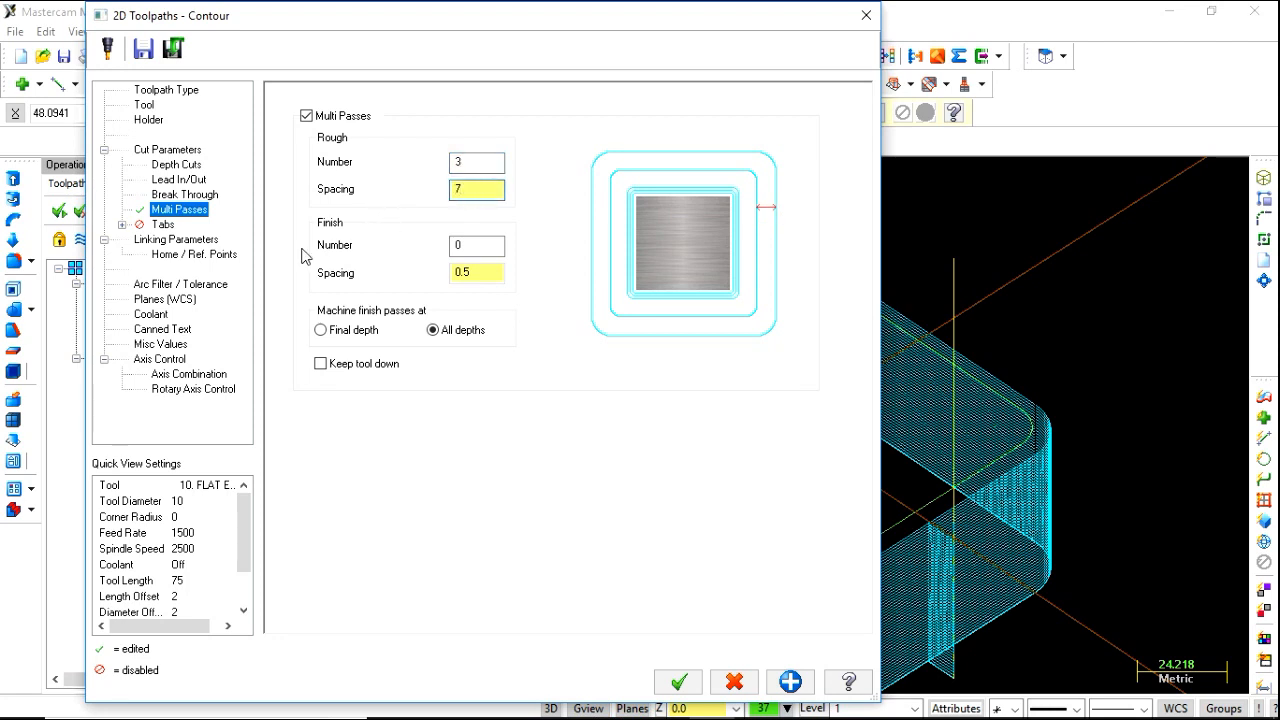
- Set 1 finish pass with 0.3 mm spacing at all depths, keep the tool down, and regenerate the contour toolpath
key(Tab)
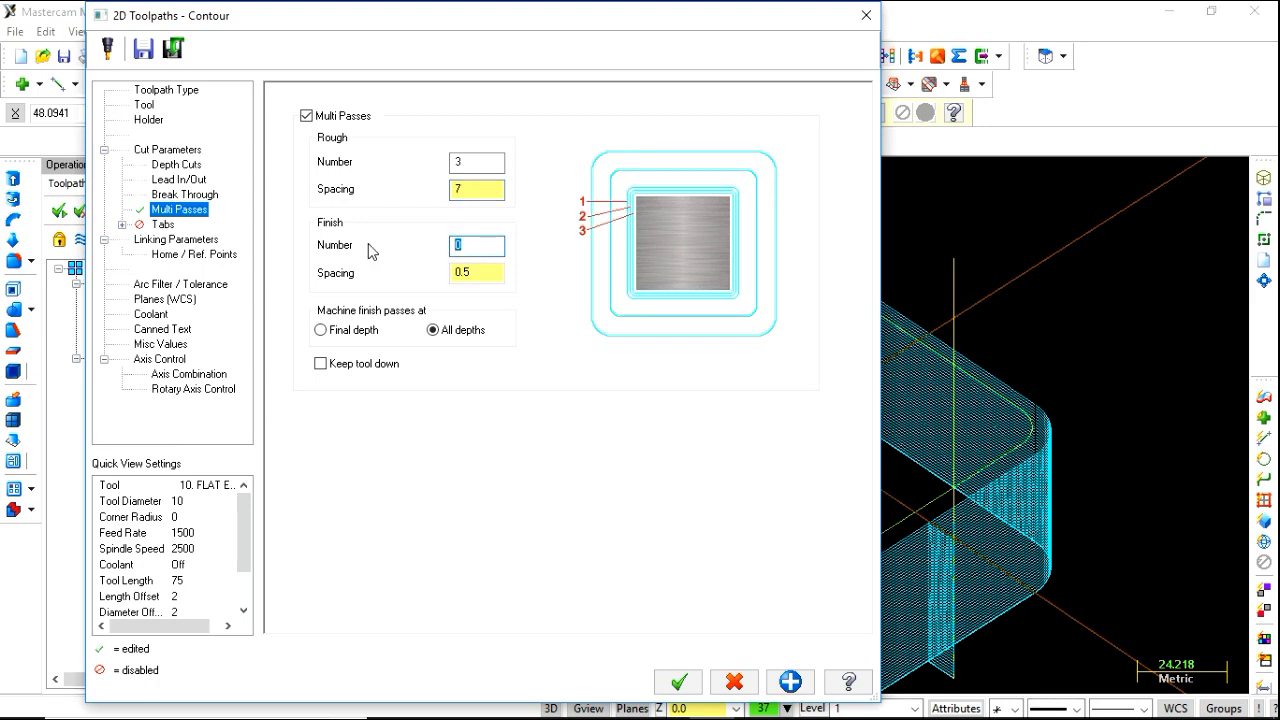
click(462, 276)
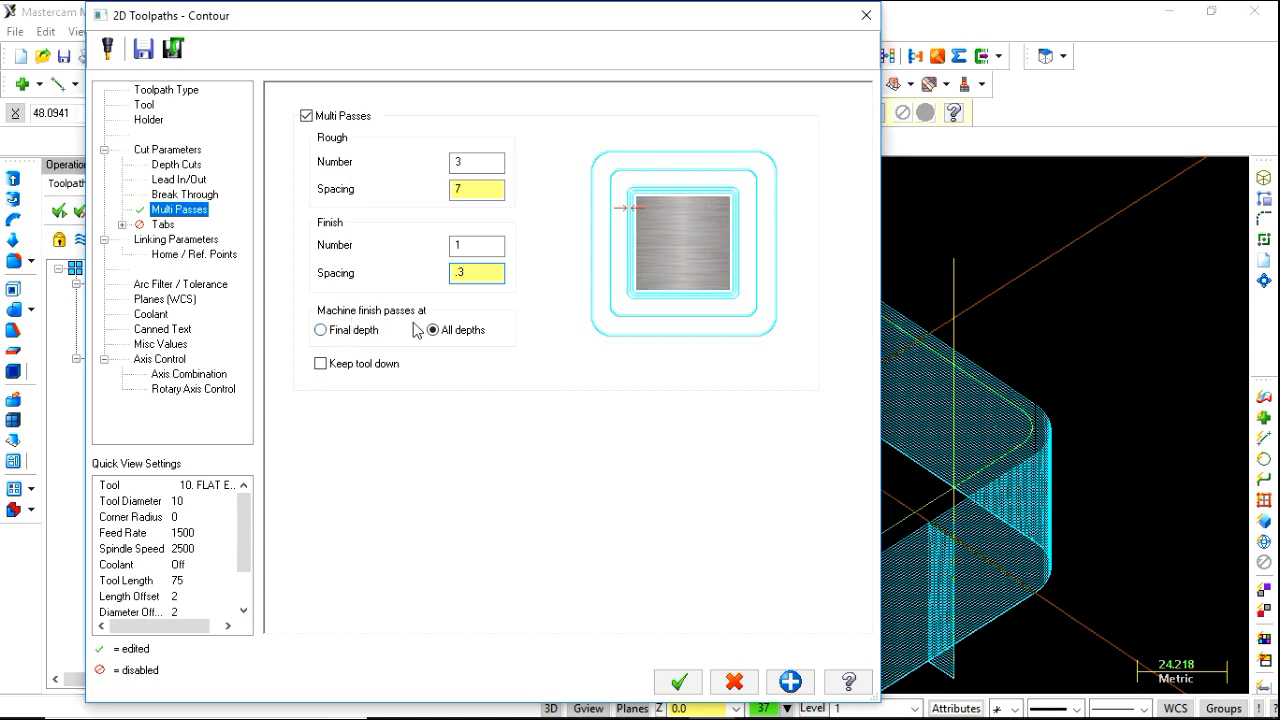
click(321, 330)
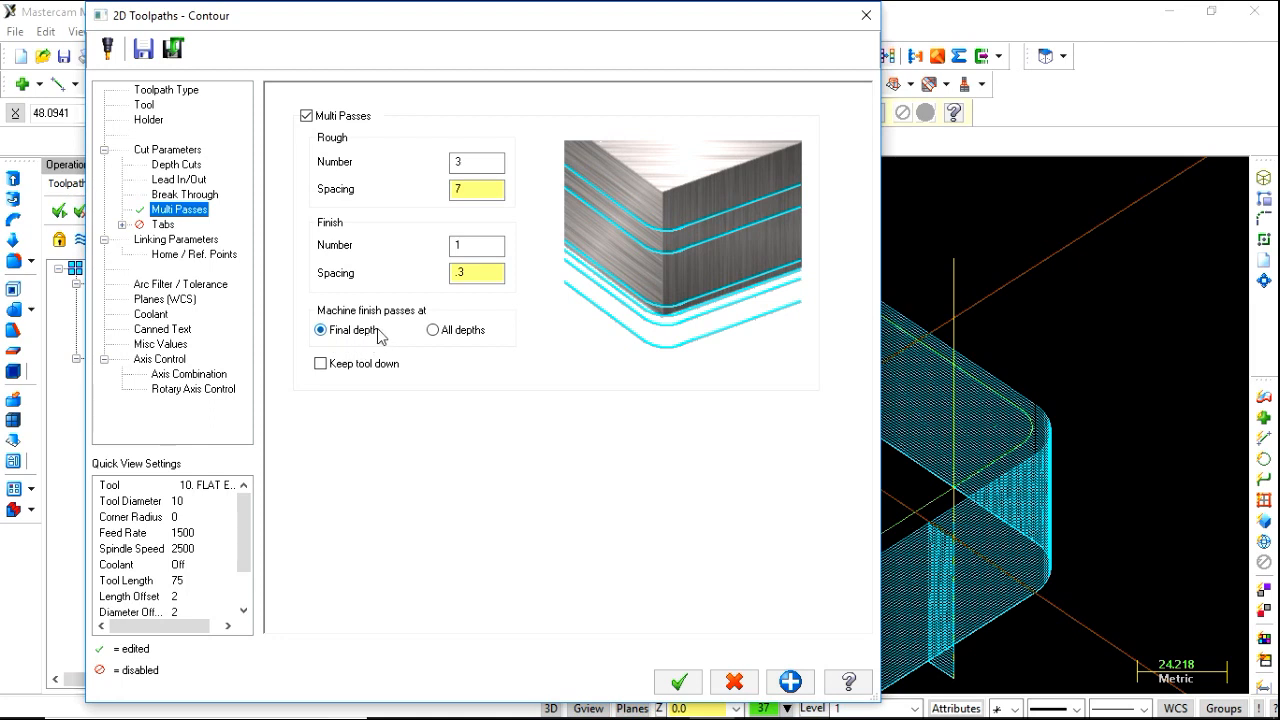
click(433, 330)
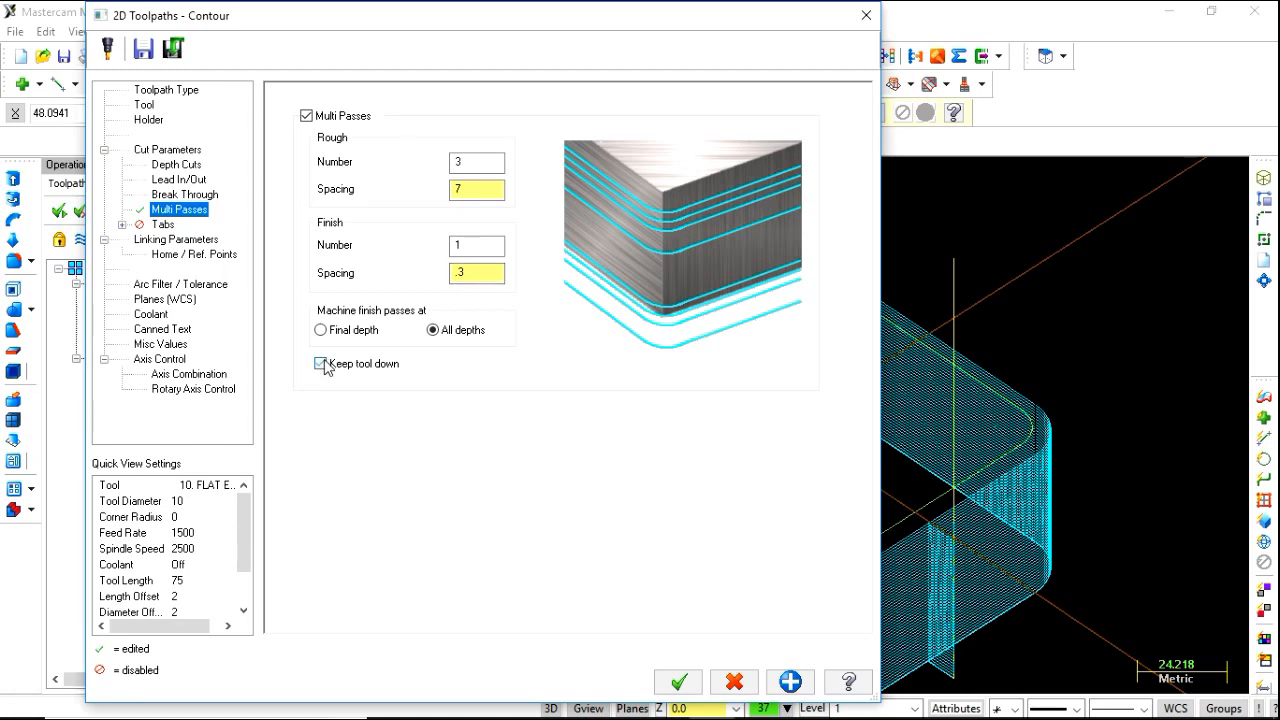
click(679, 681)
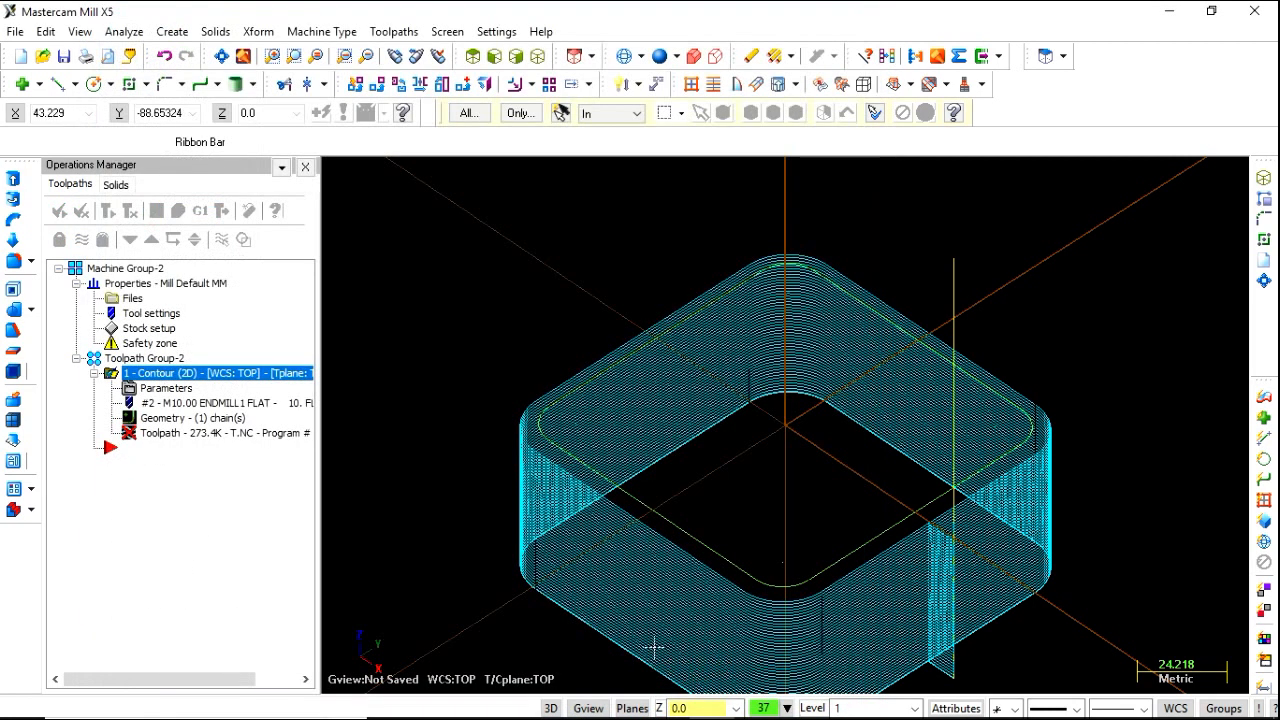
click(126, 213)
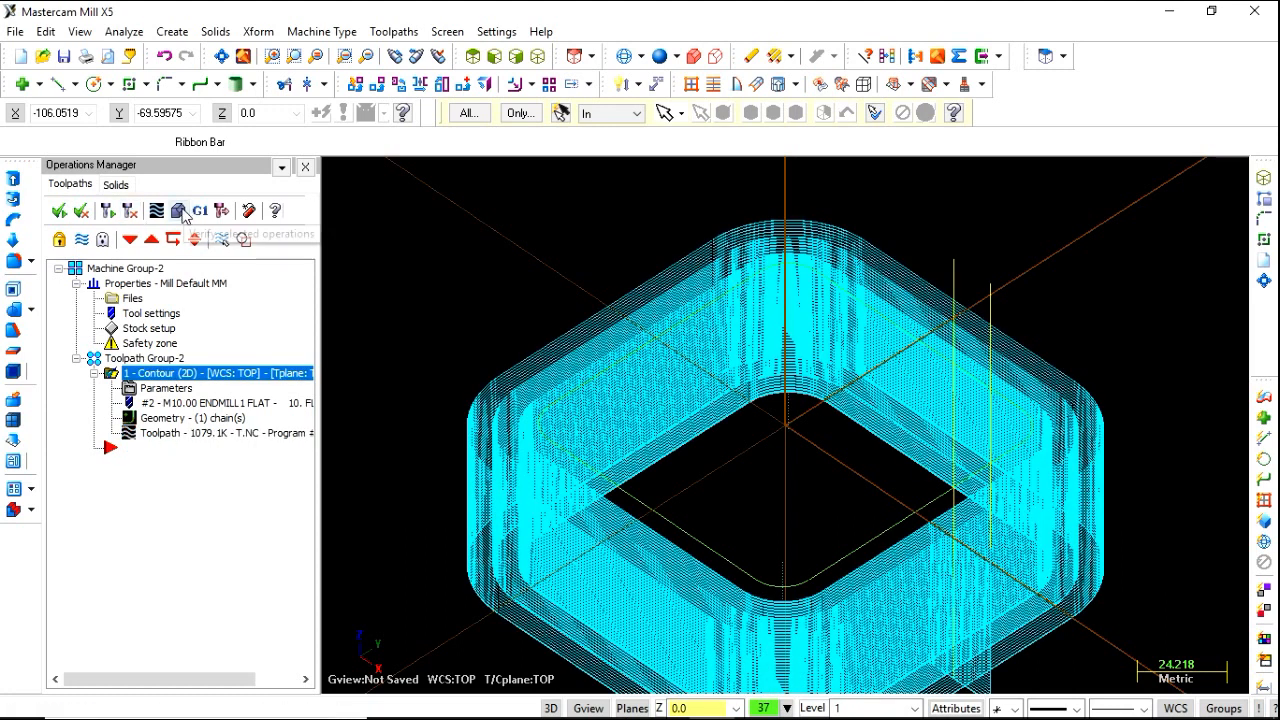
- Run the Verify simulation of the multi-pass contour and set the playback speed to maximum while inspecting the cut
click(180, 212)
click(115, 251)
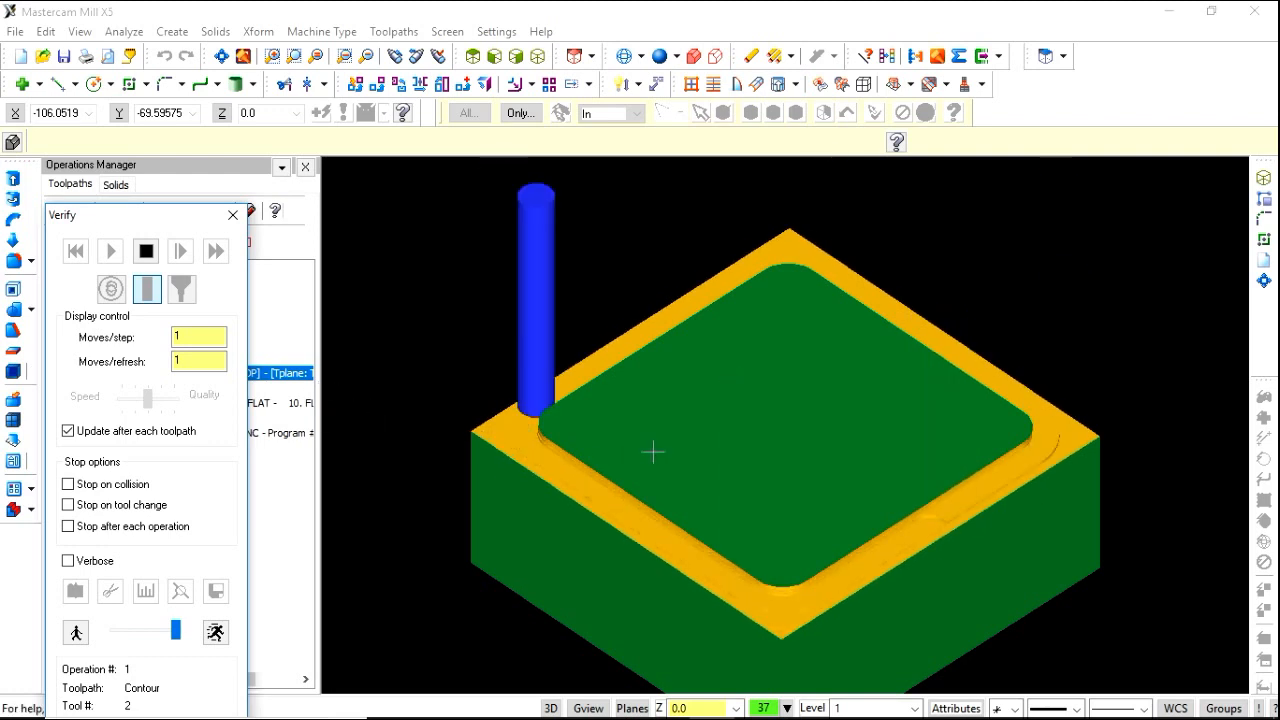
middle_drag(653, 452, 666, 434)
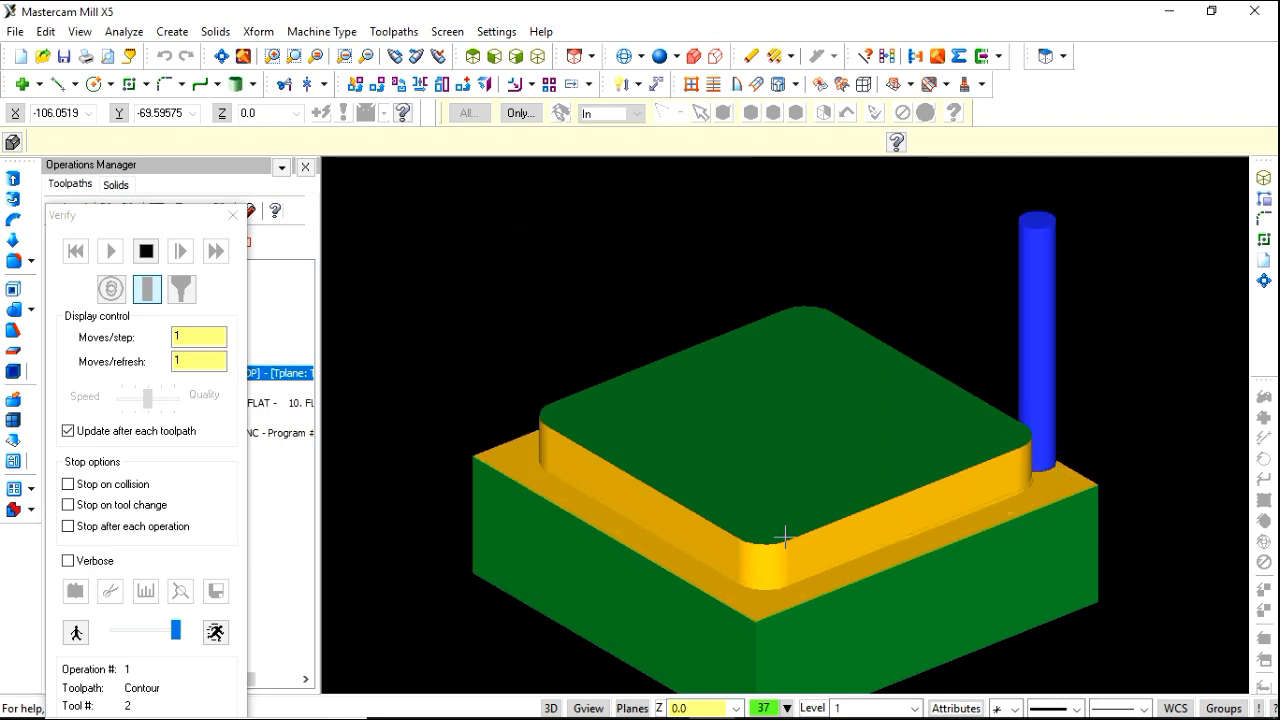
scroll(785, 540, down, 1)
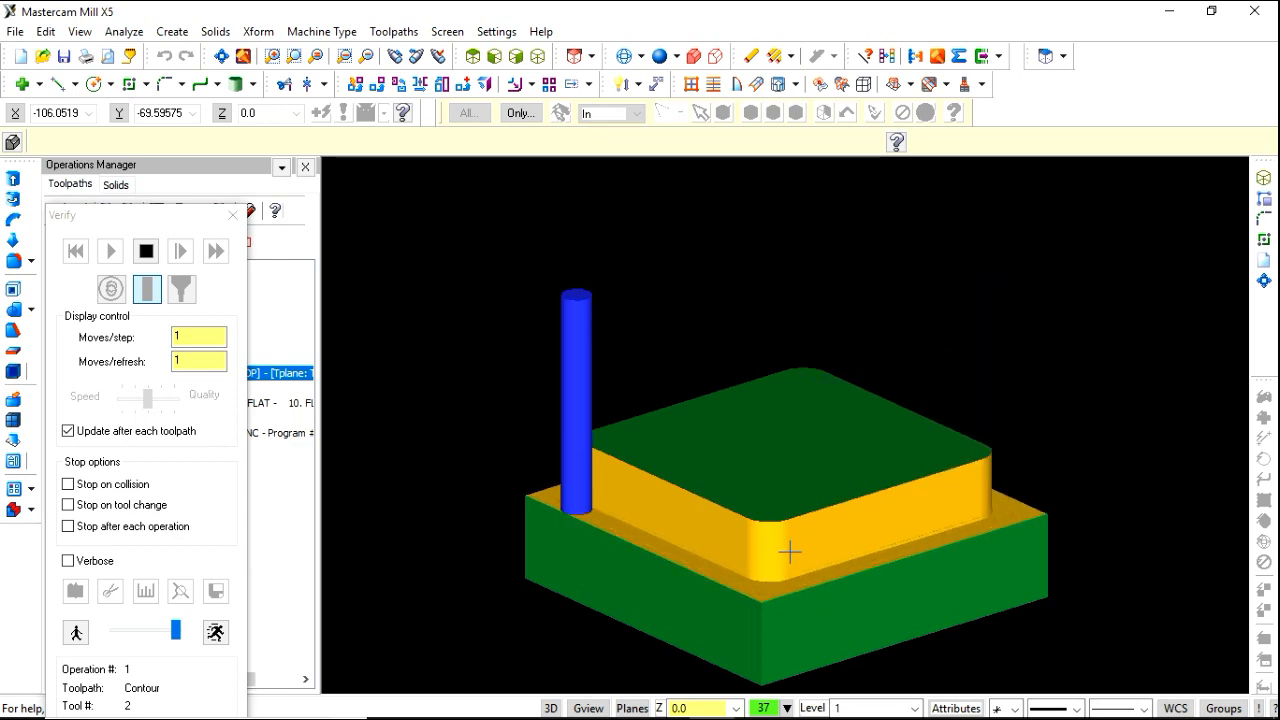
drag(176, 630, 164, 630)
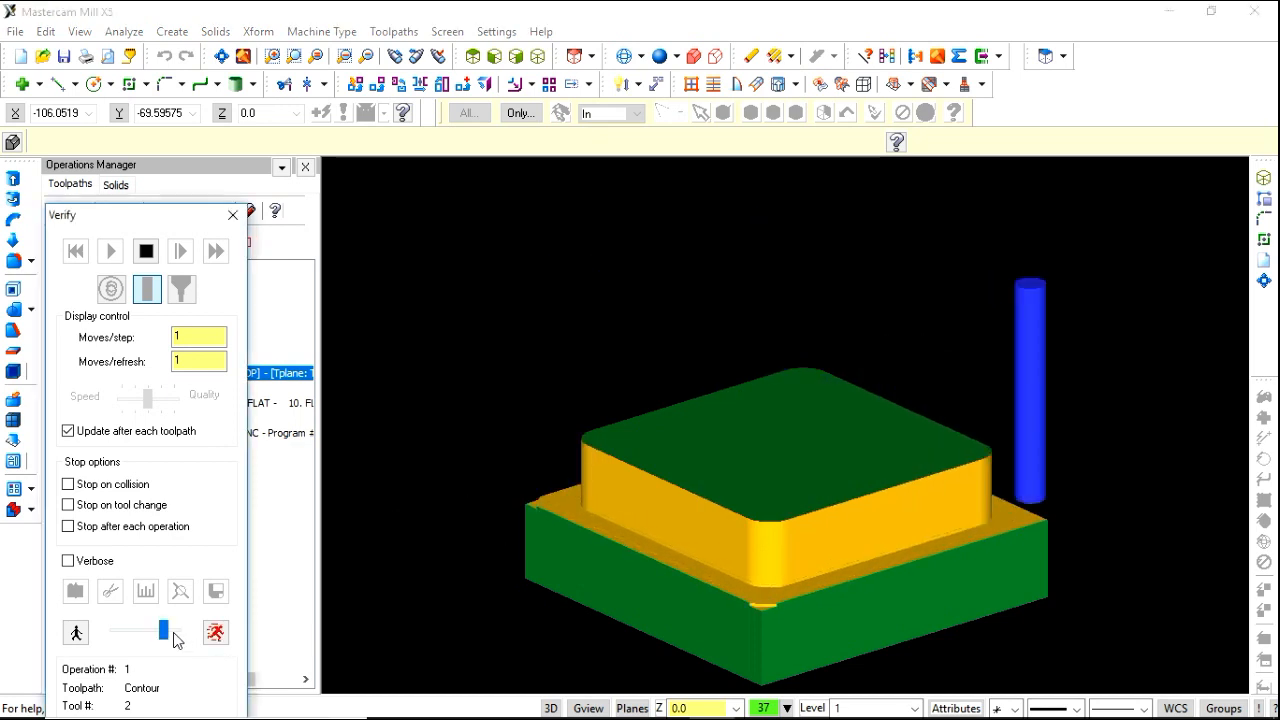
click(213, 625)
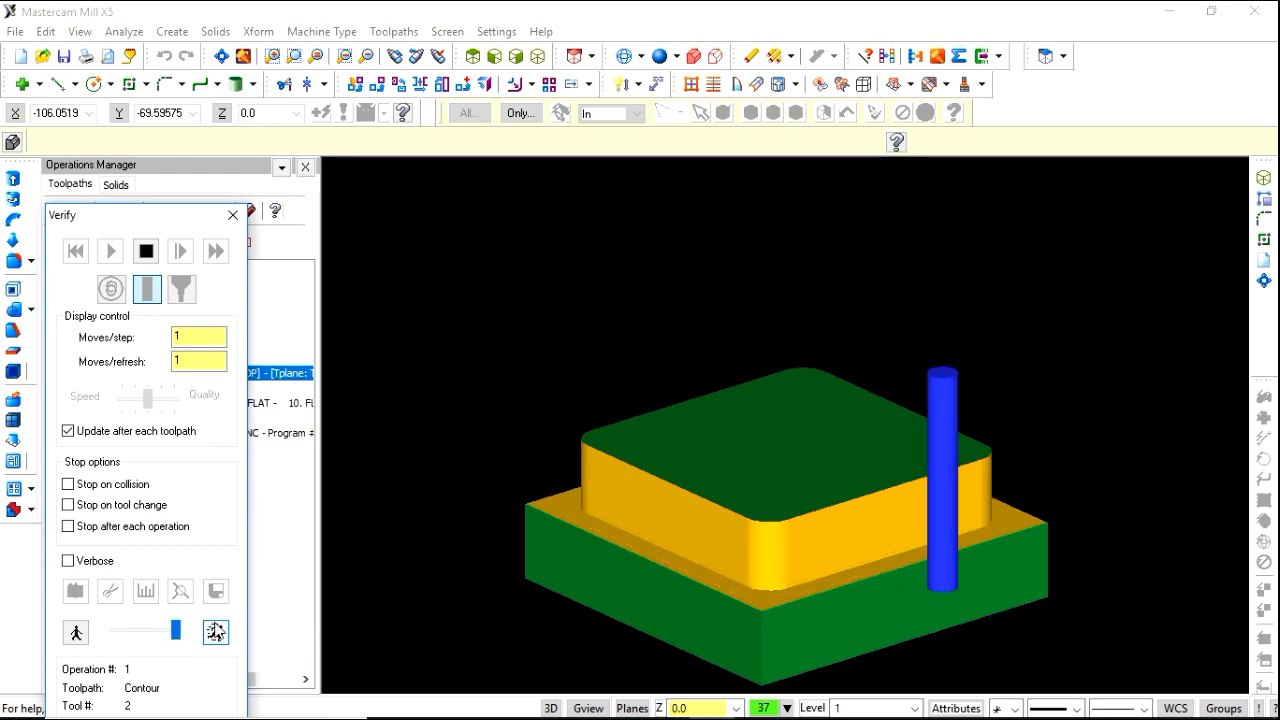
- Set the simulation's moves per refresh to 100 and close the Verify simulation
double_click(176, 360)
text(100)
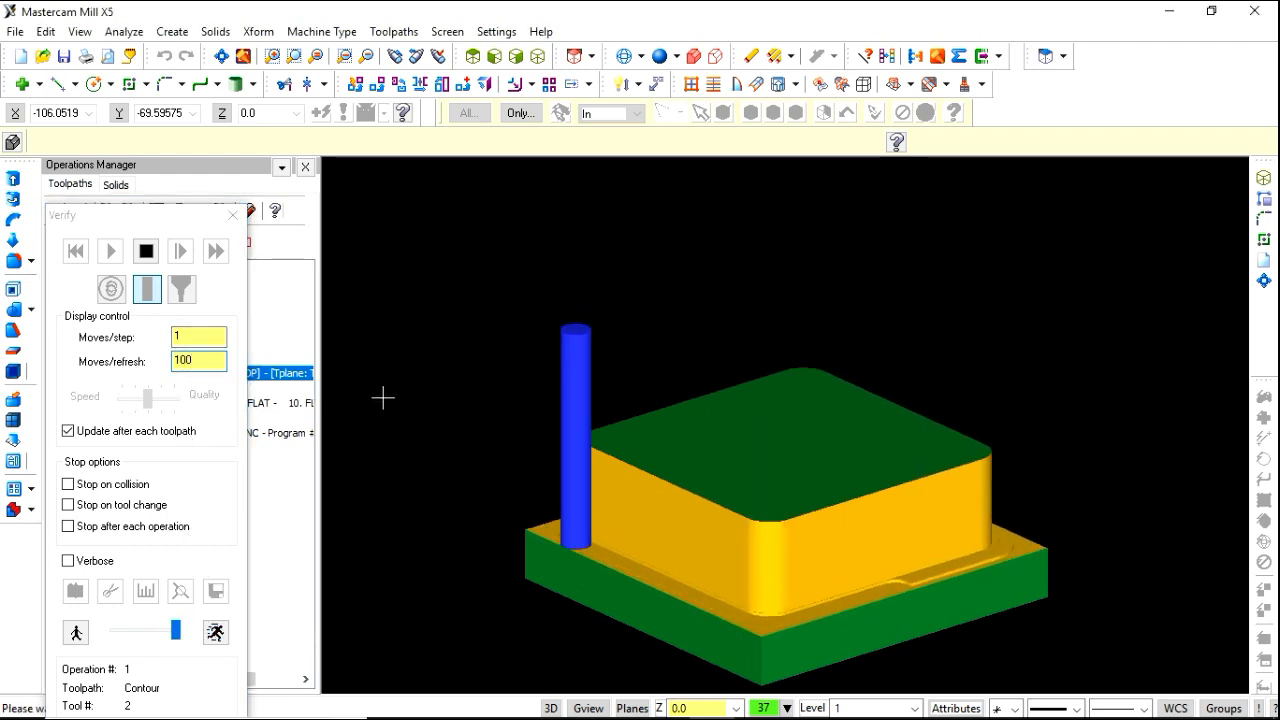
click(238, 226)
- Change the contour operation's compensation direction to Right and regenerate the toolpath
click(170, 389)
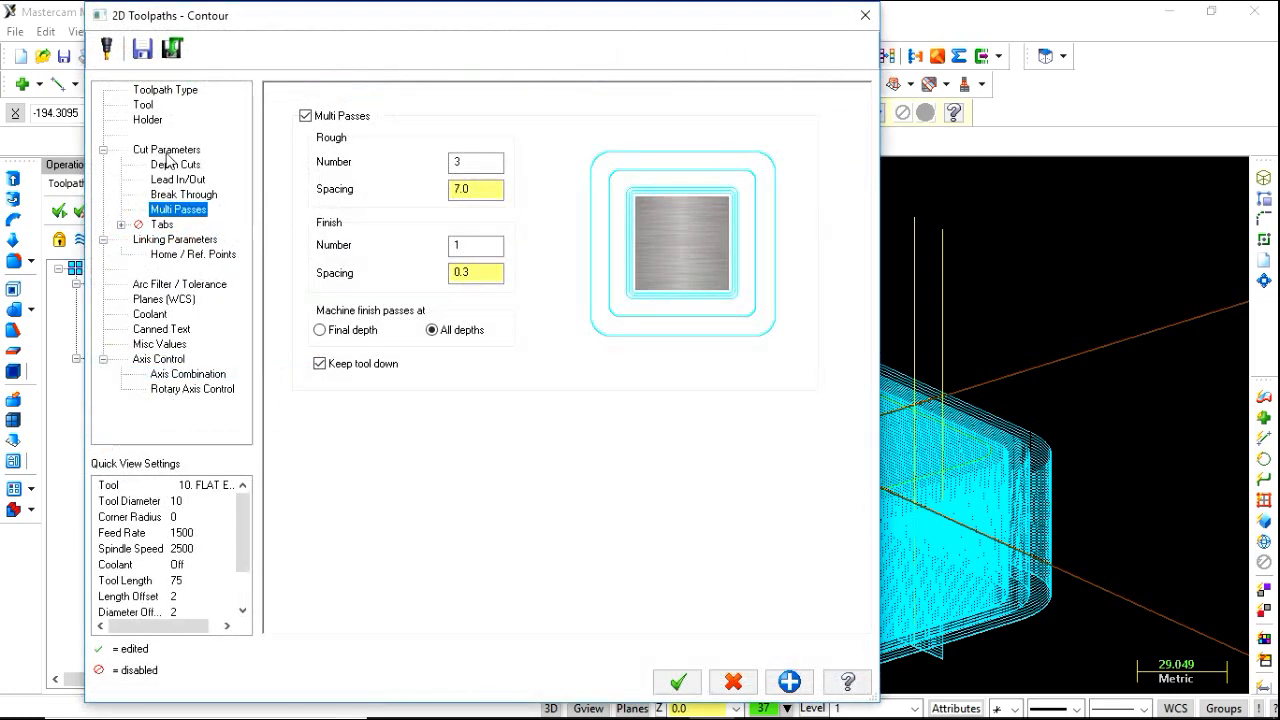
click(172, 165)
click(163, 150)
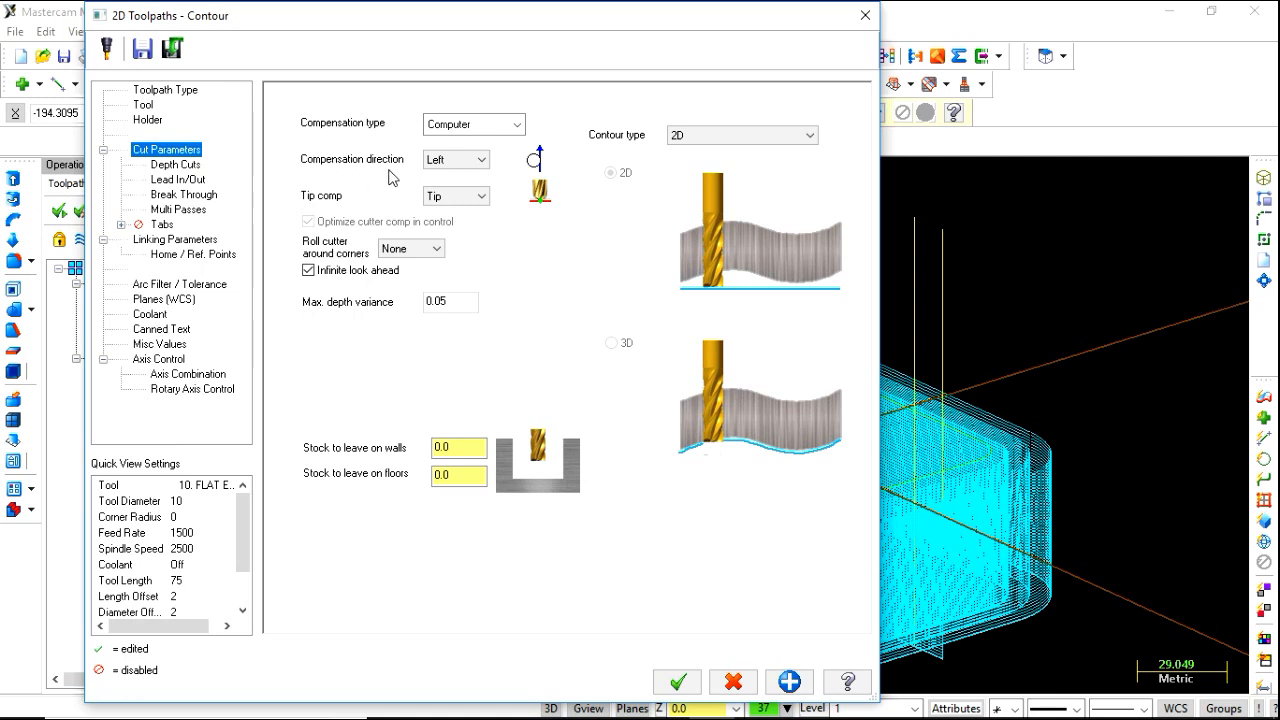
click(466, 161)
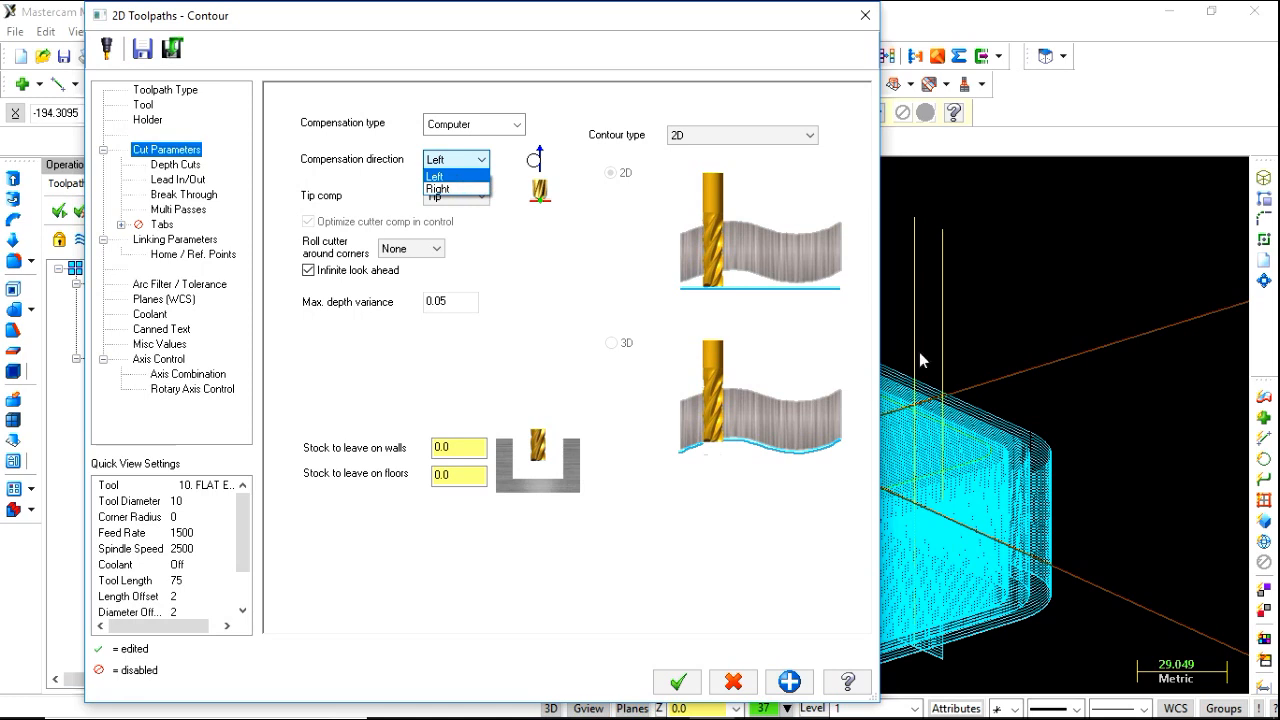
click(474, 189)
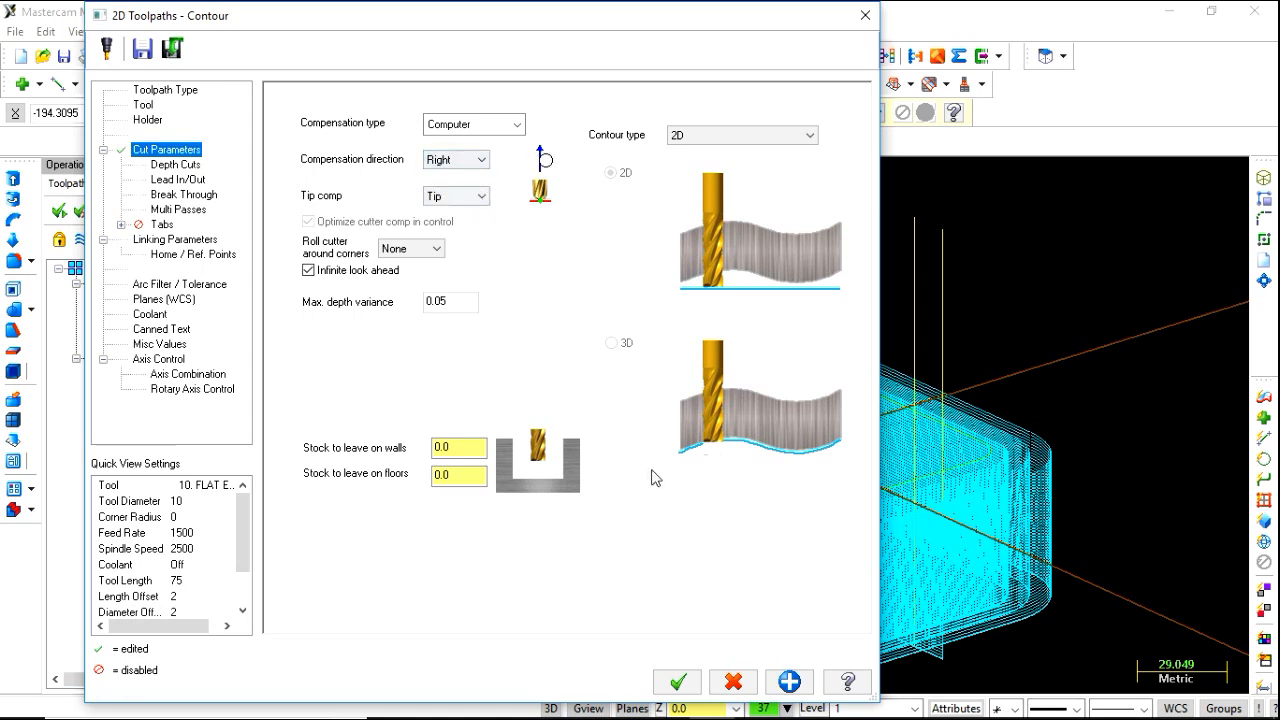
click(676, 681)
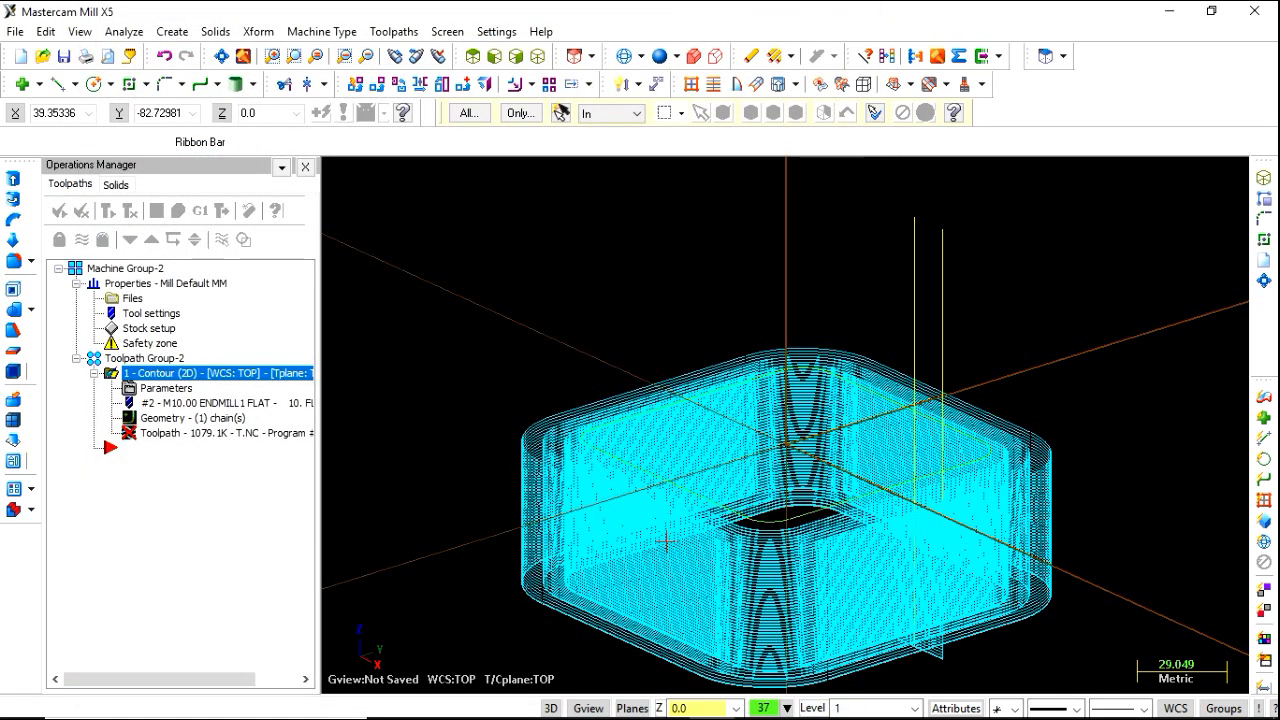
click(129, 210)
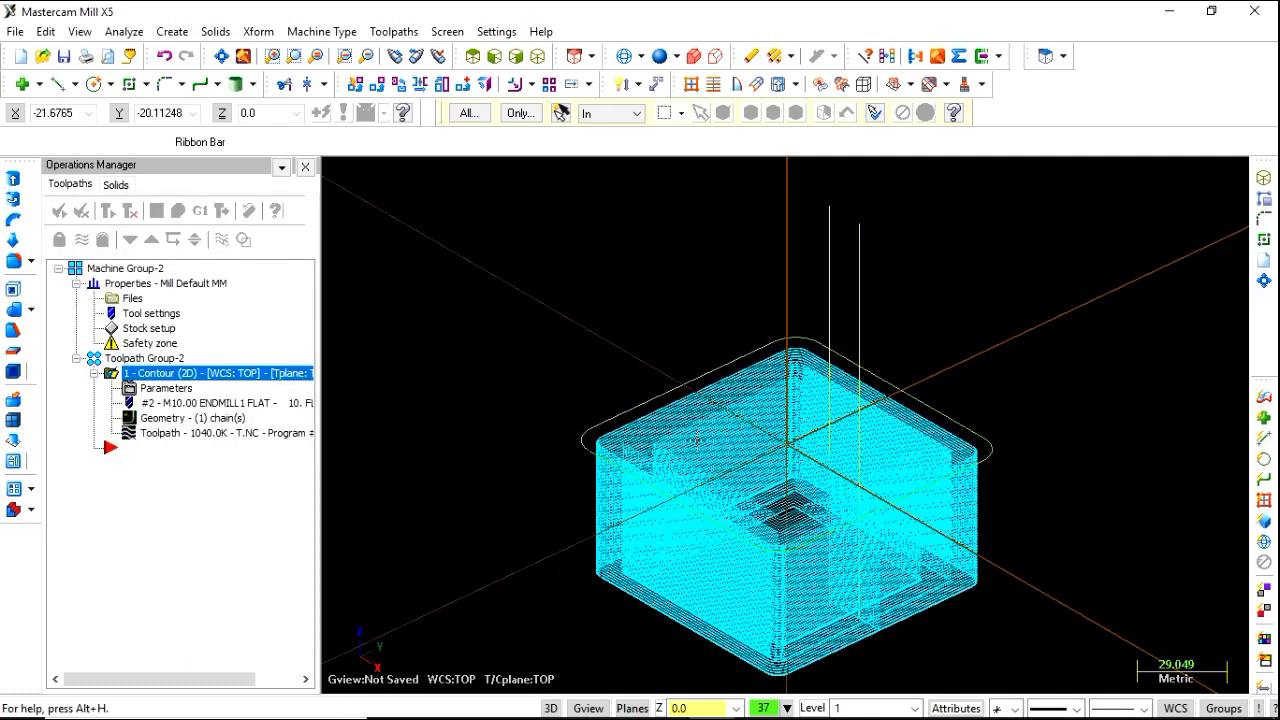
- Set the compensation direction back to Left in the contour operation's cut parameters
click(160, 386)
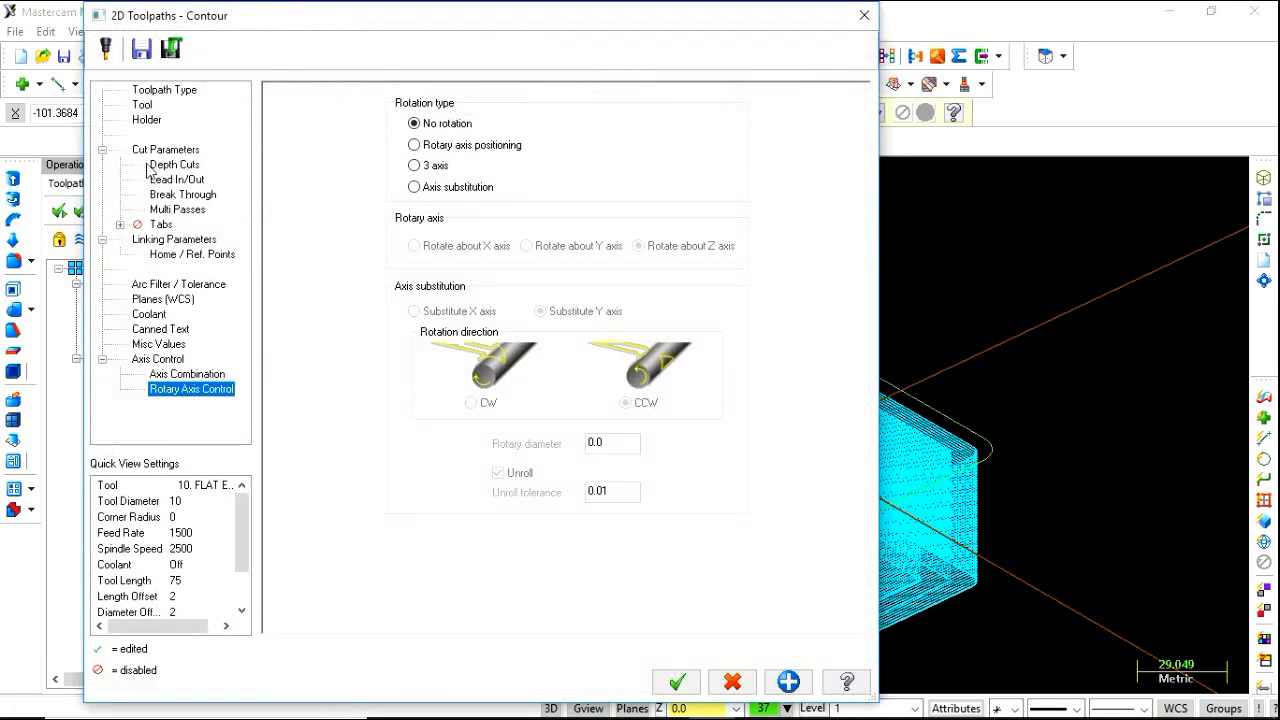
click(160, 150)
click(472, 162)
click(470, 182)
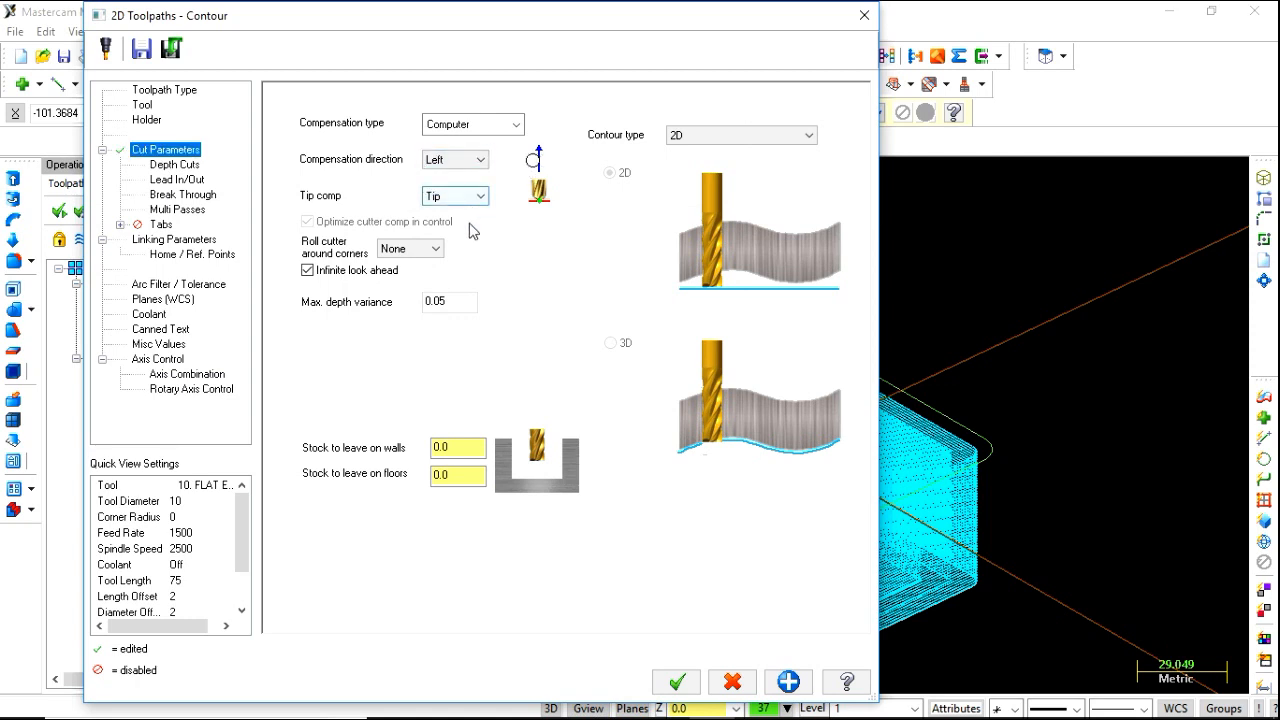
- Set the lead-in arc to a 100% radius and a sweep of 50, copy the entry values to the exit, and accept the parameters
click(175, 166)
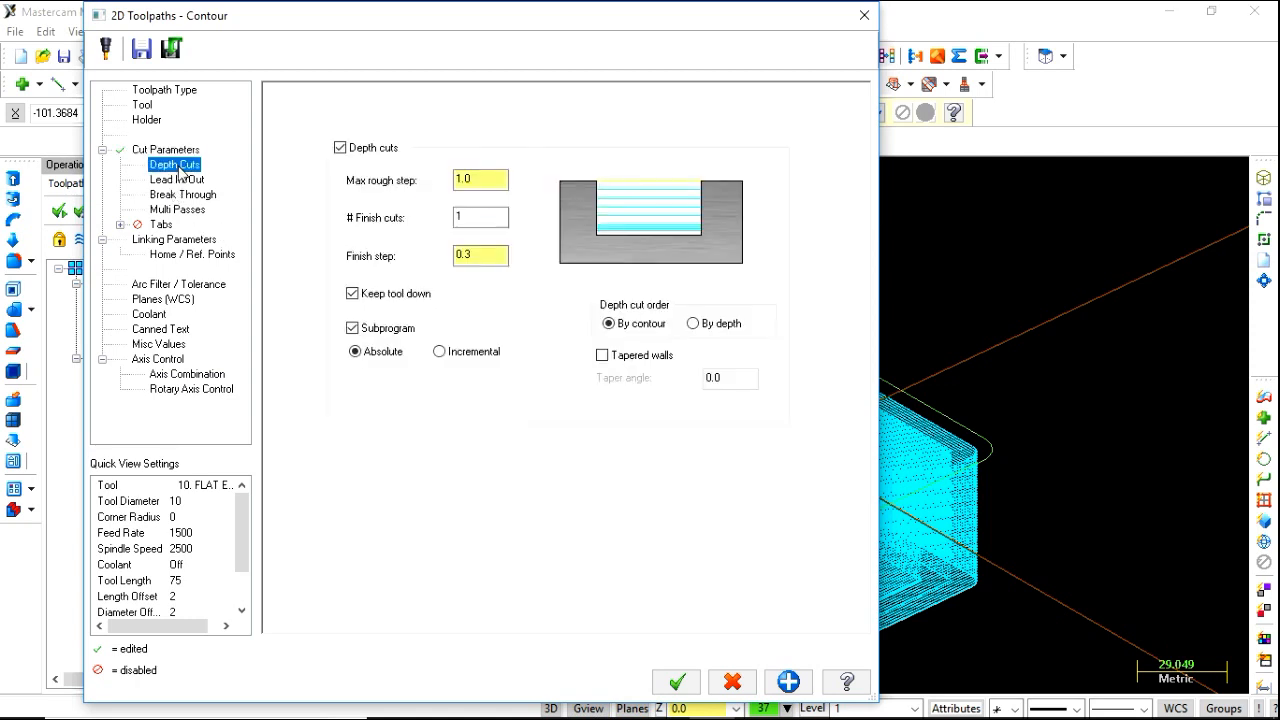
click(180, 180)
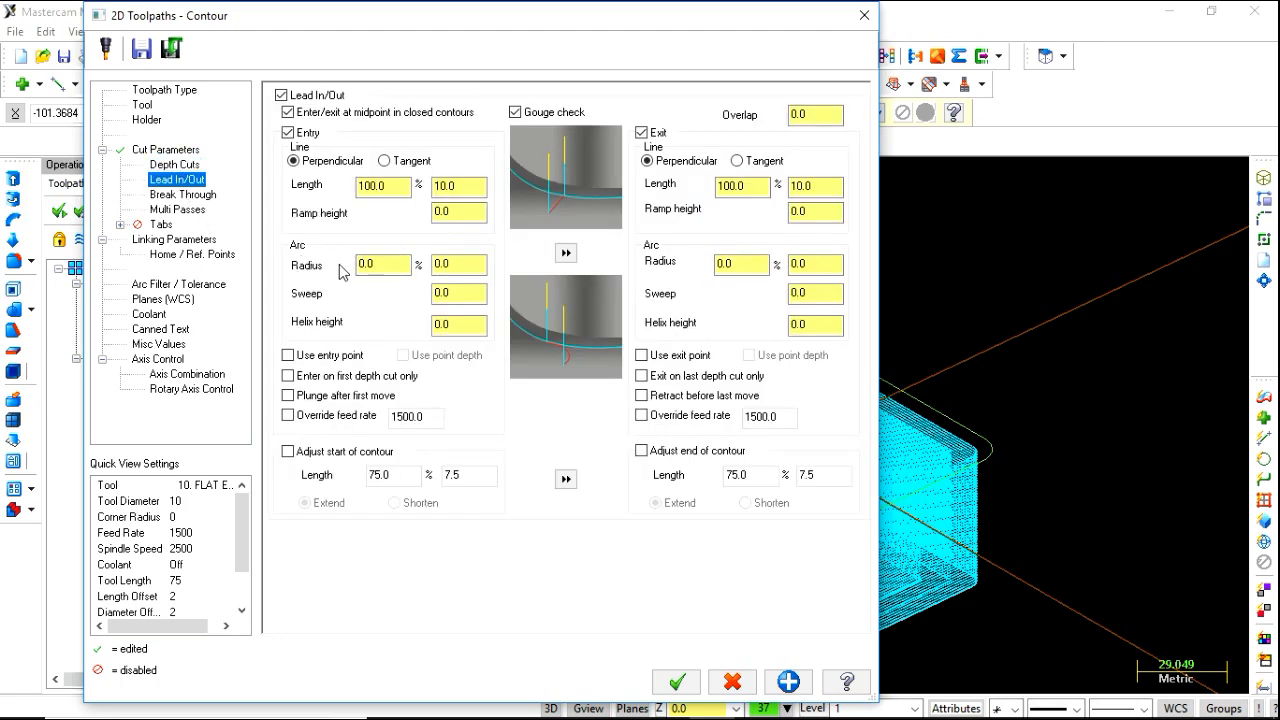
drag(390, 266, 334, 270)
text(100)
key(Tab)
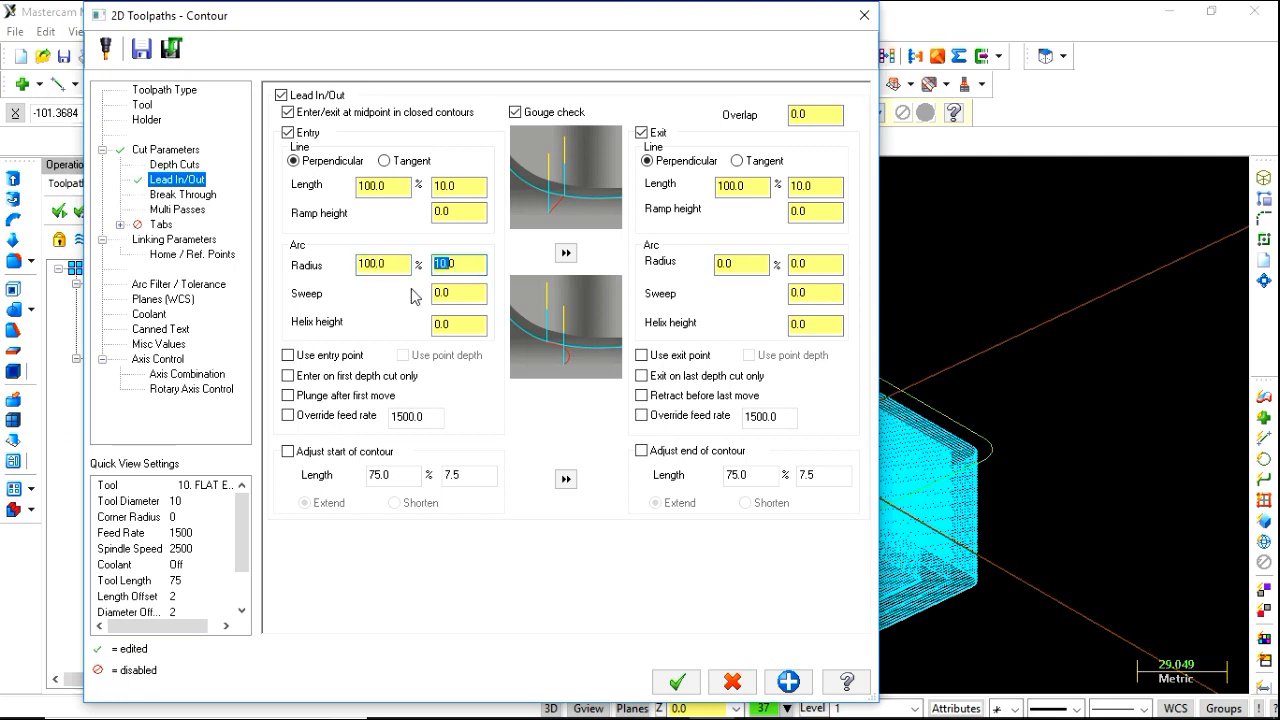
click(458, 298)
click(480, 296)
text(50)
click(565, 253)
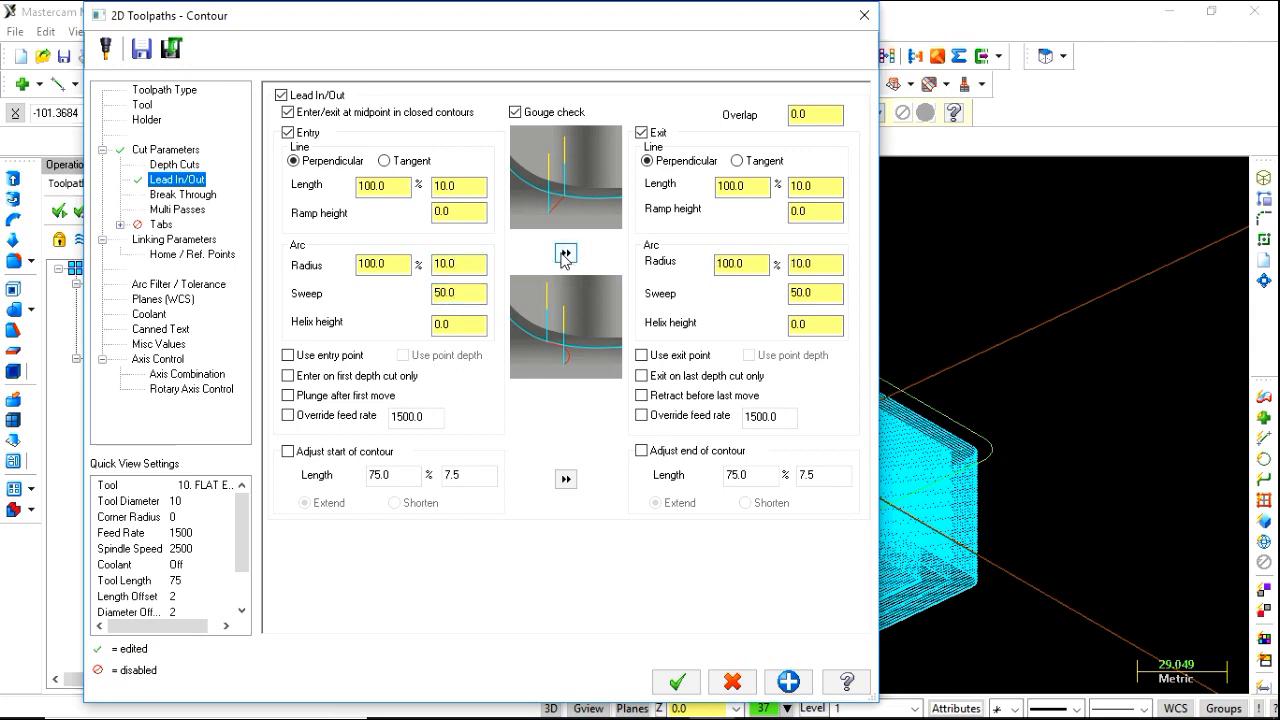
click(674, 685)
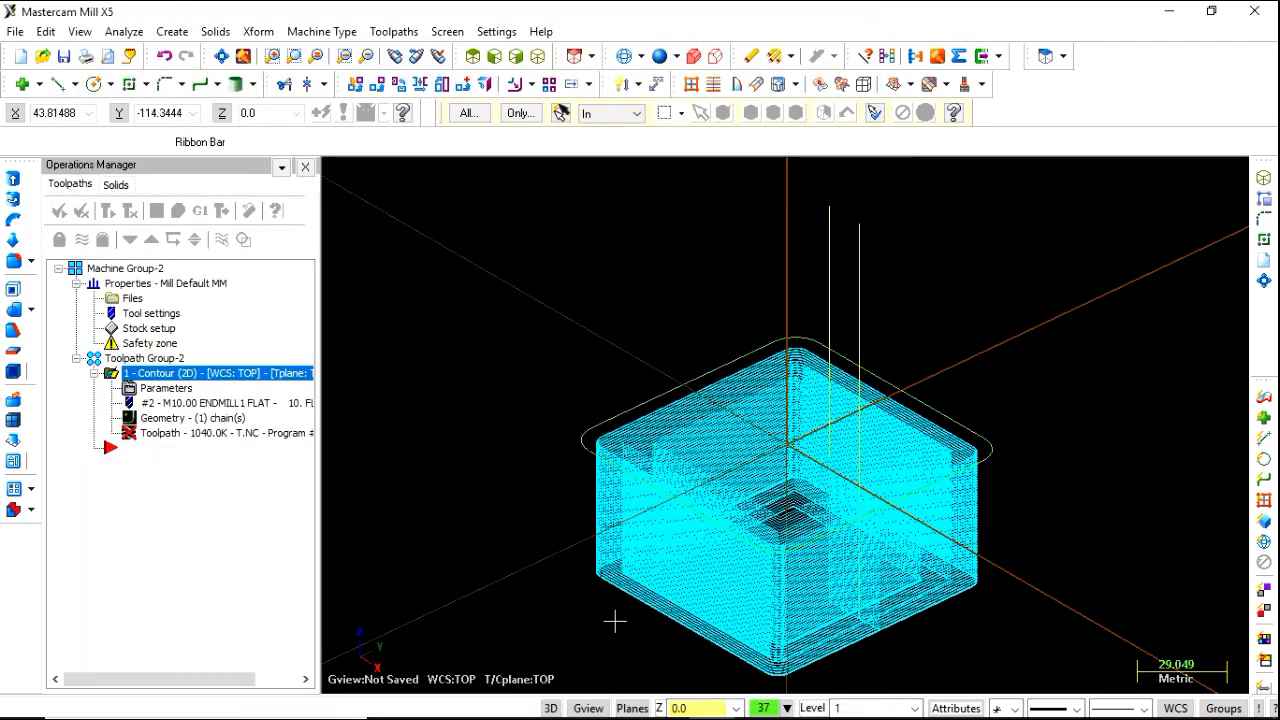
- Regenerate the contour toolpath and inspect its arc lead-in and lead-out moves
key(alt+t)
middle_drag(726, 487, 597, 449)
click(129, 211)
middle_drag(890, 390, 970, 375)
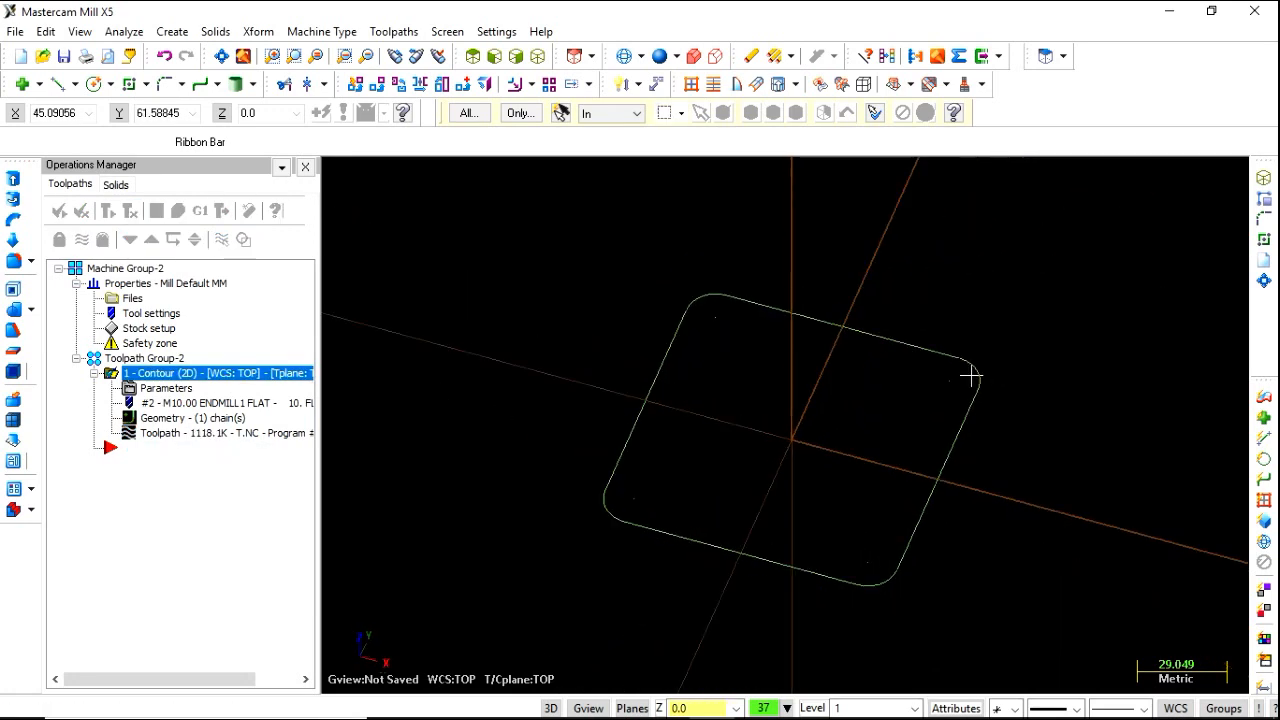
scroll(996, 478, up, 2)
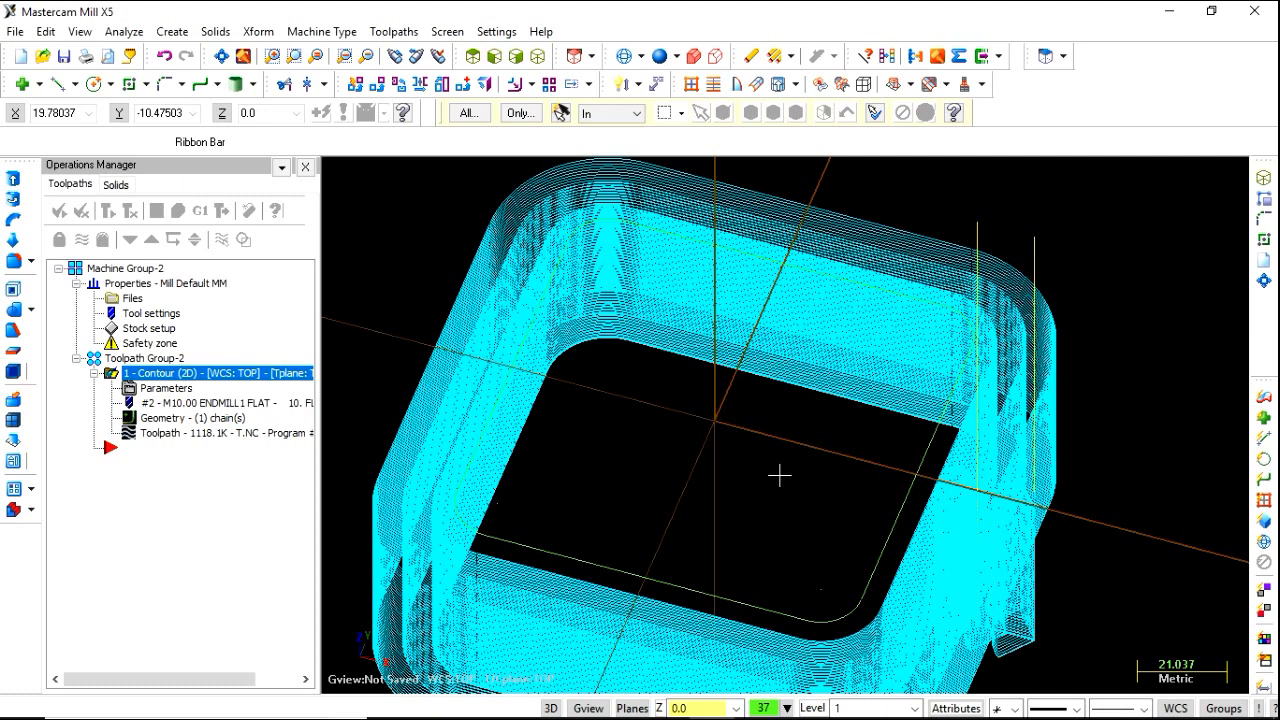
key(alt+t)
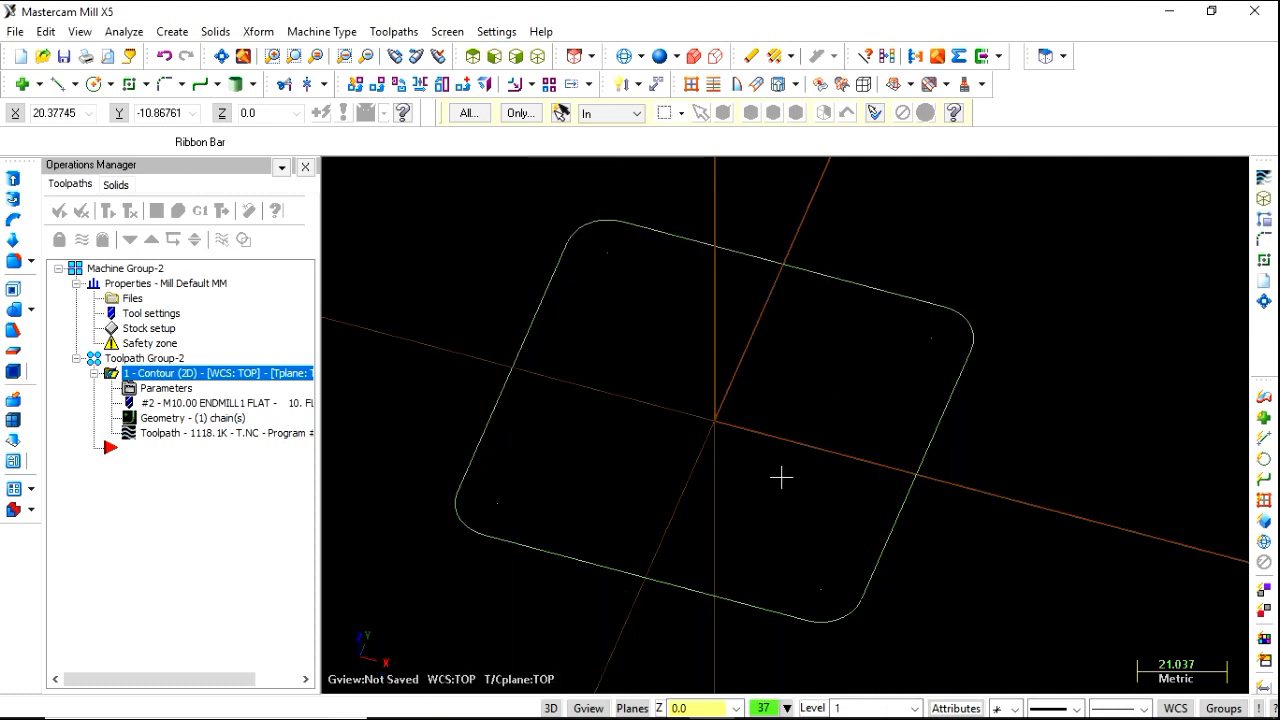
key(alt+t)
middle_drag(866, 460, 929, 446)
scroll(946, 491, down, 2)
middle_drag(946, 491, 866, 500)
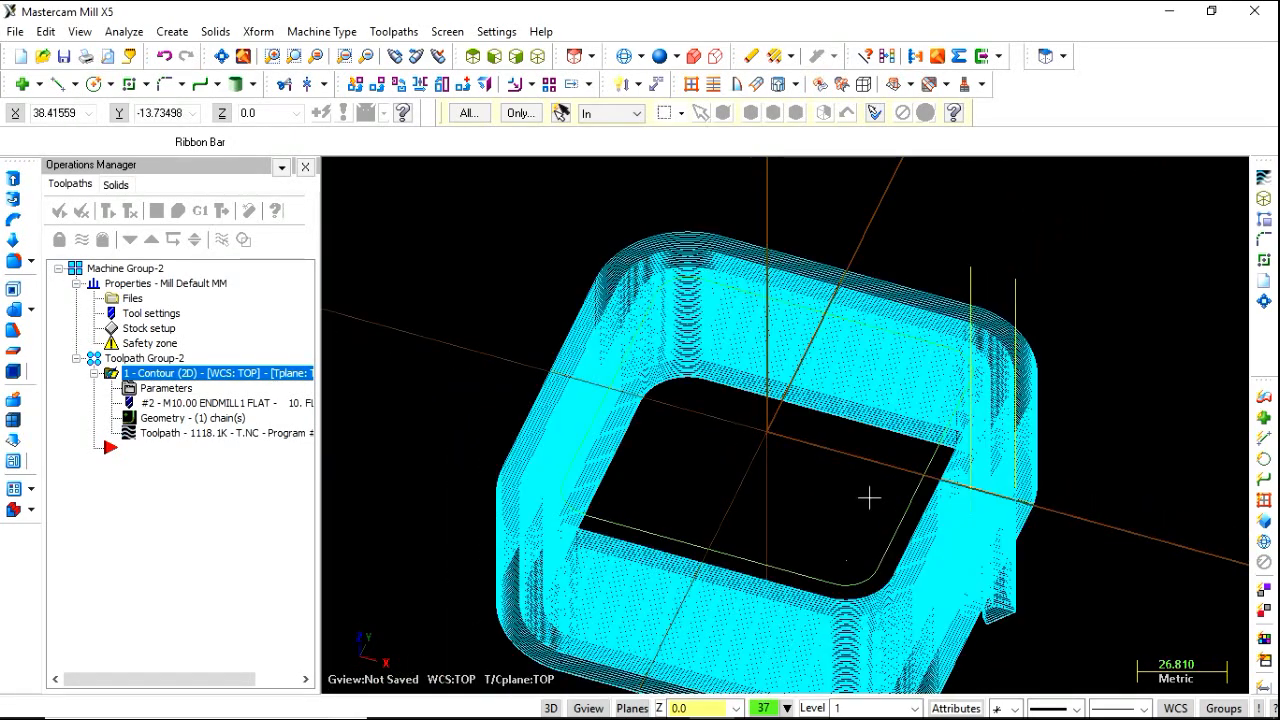
- Review the stock setup dimensions and examine the contour toolpath from several view angles
click(110, 330)
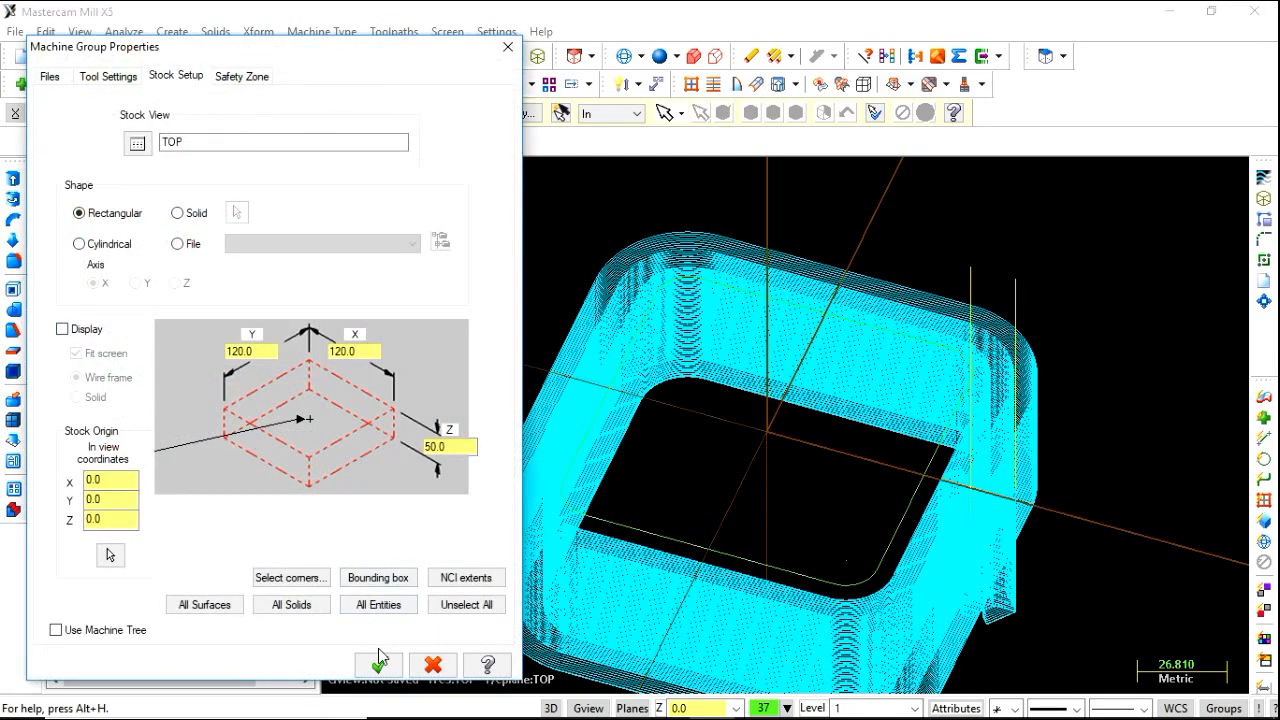
click(380, 662)
key(alt+t)
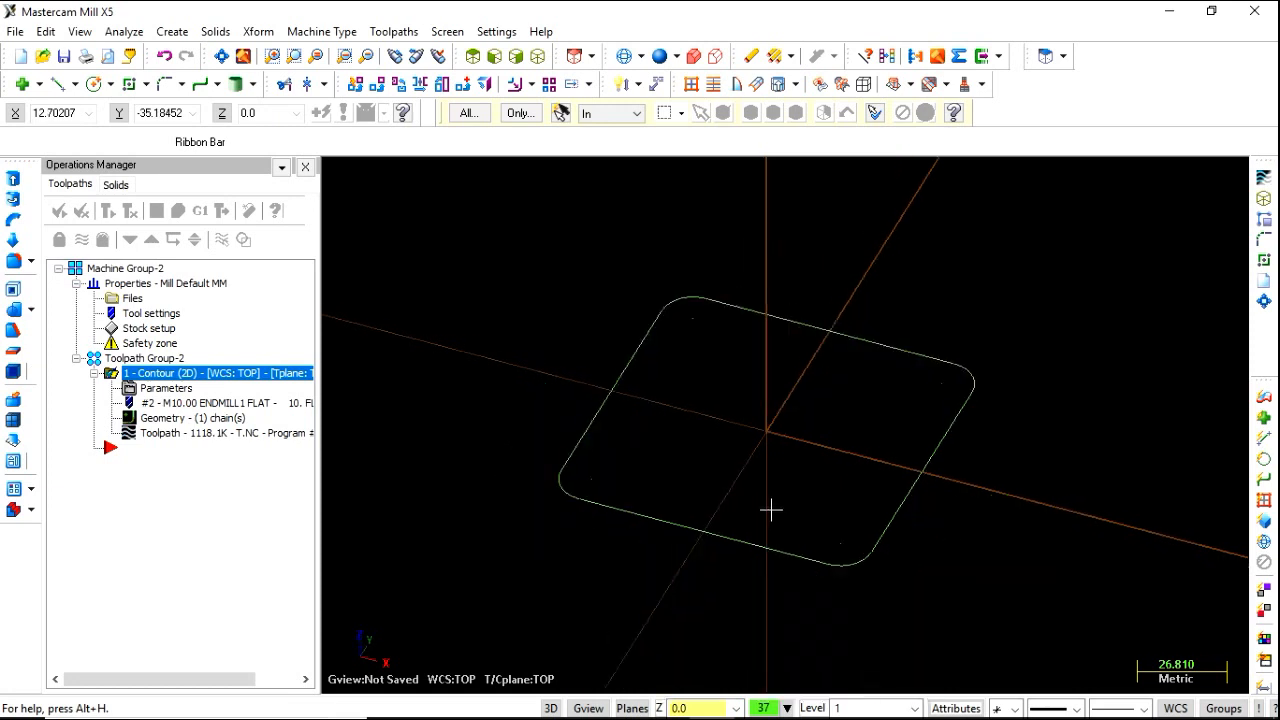
middle_drag(771, 510, 773, 504)
middle_drag(988, 572, 1040, 517)
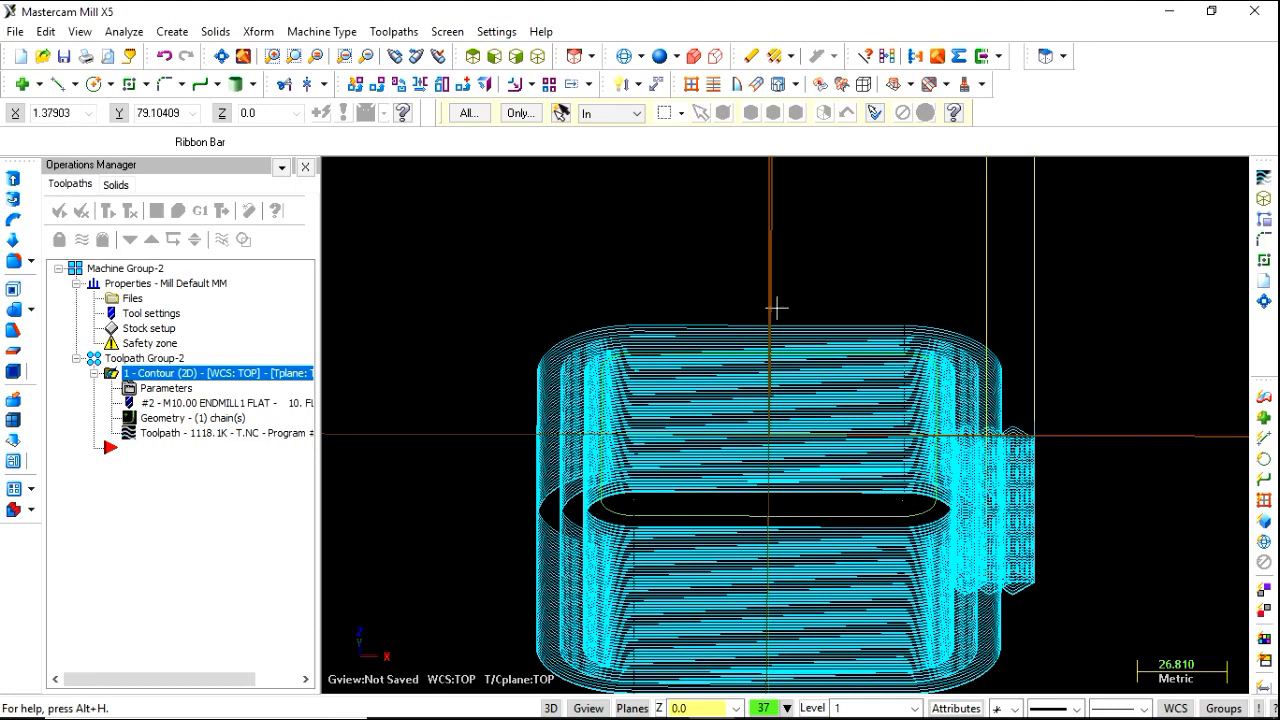
key(alt+1)
key(alt+7)
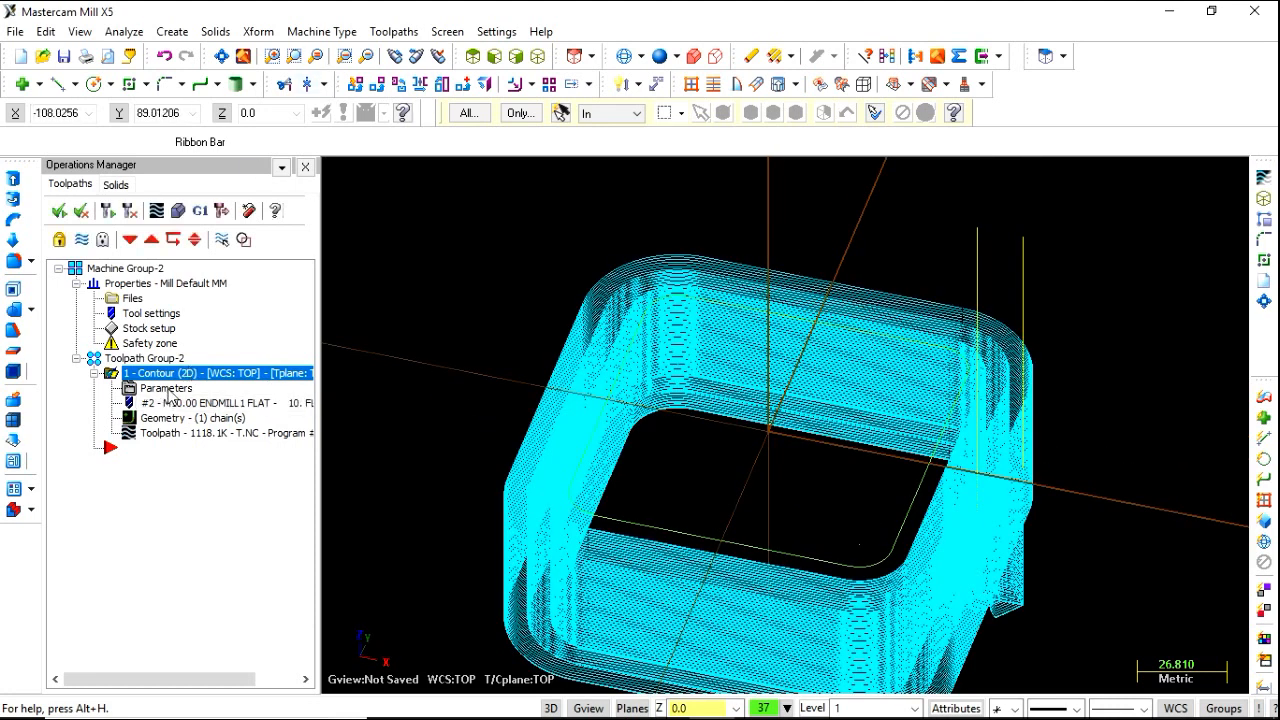
- Run the Verify simulation of the contour, lower the playback speed to about midway, and restart from the uncut stock
click(178, 210)
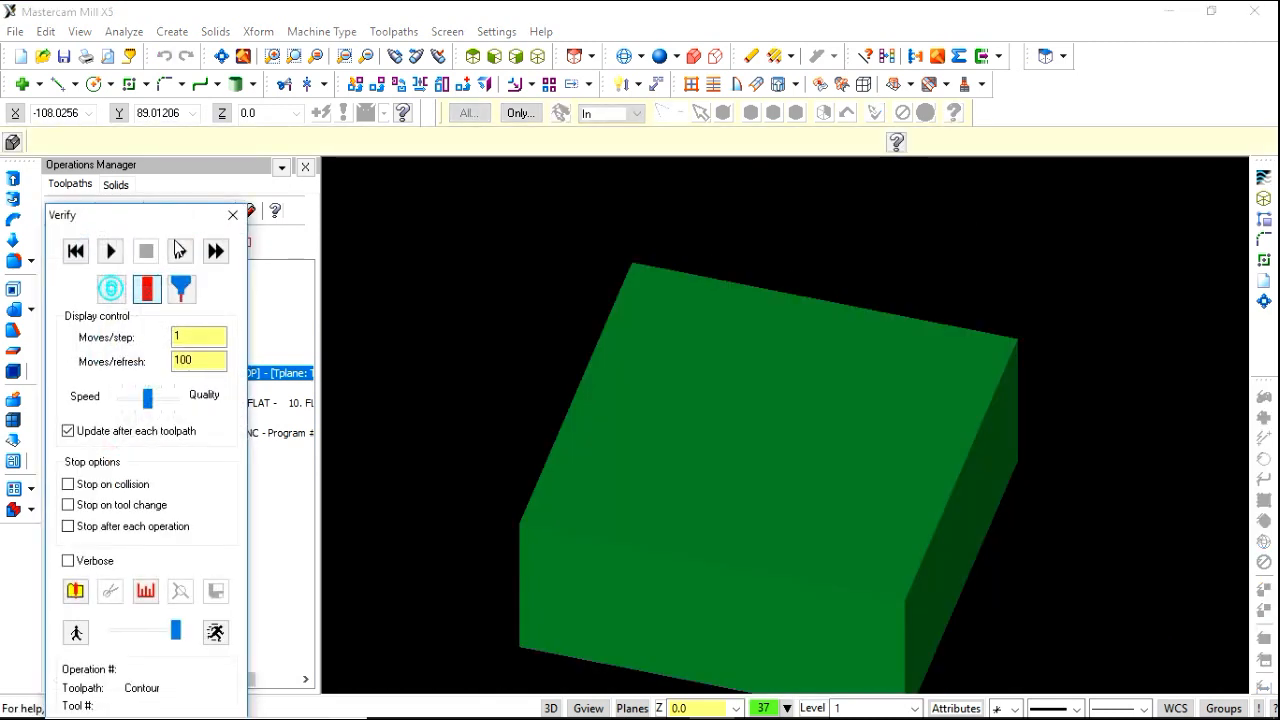
click(114, 258)
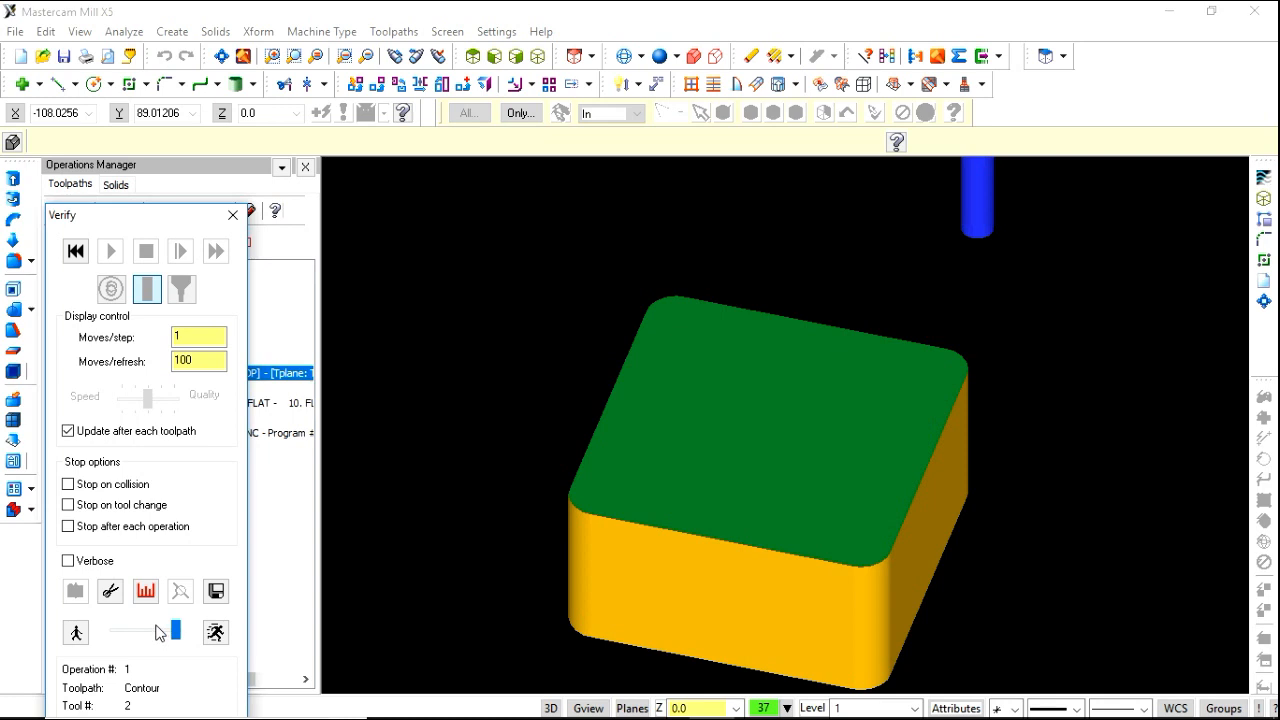
drag(177, 630, 148, 628)
click(76, 251)
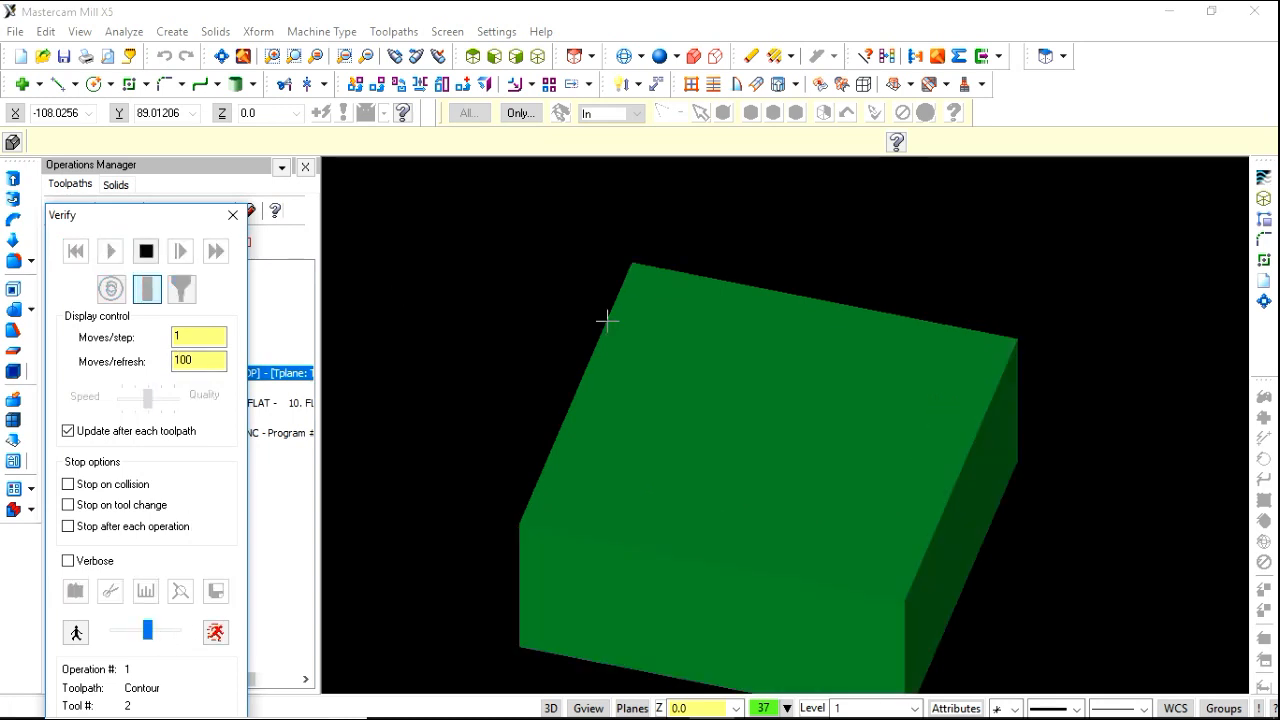
- Replay the cut close up to examine the tool's entry and exit moves, and close the Verify simulation
scroll(983, 467, up, 1)
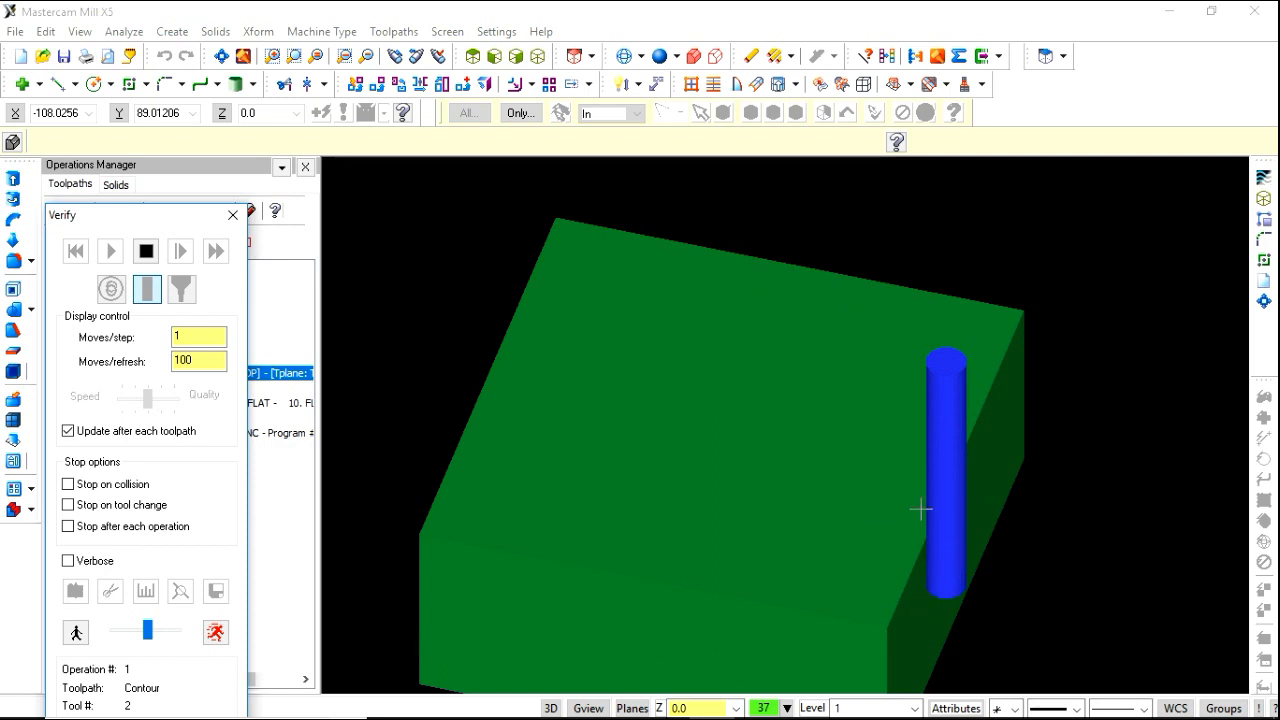
middle_drag(912, 520, 907, 494)
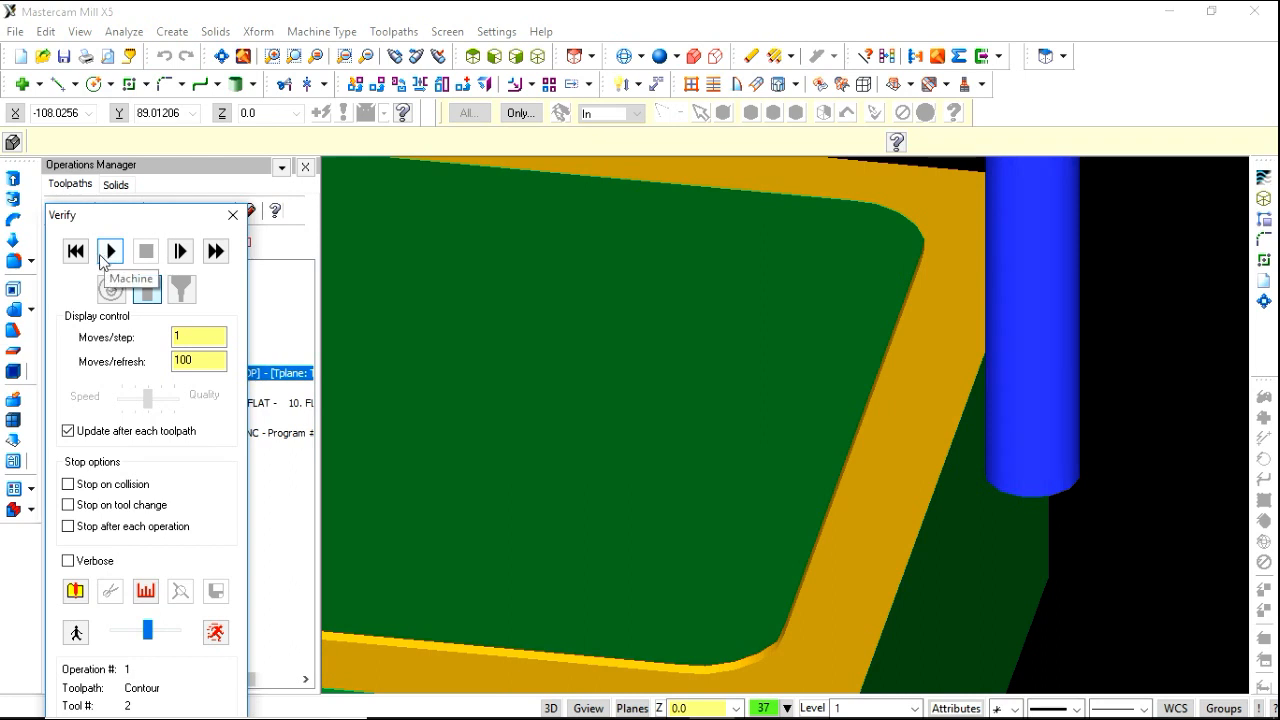
click(104, 254)
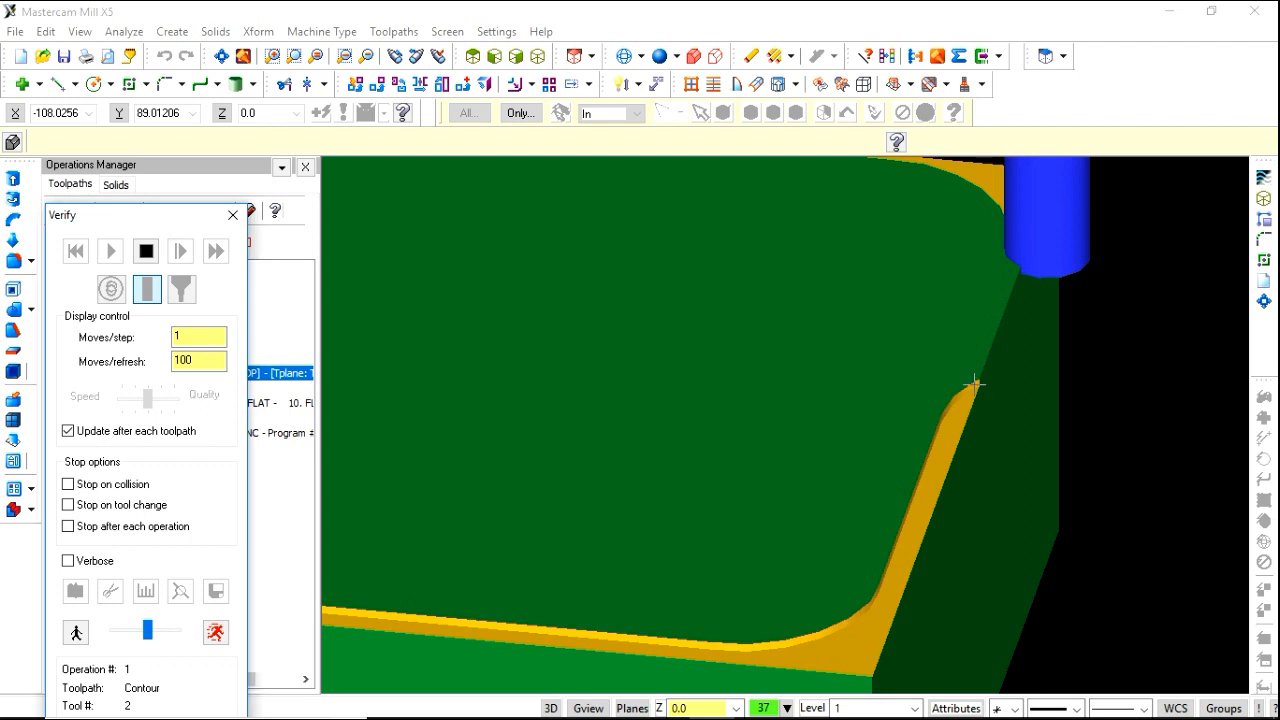
scroll(1065, 354, down, 3)
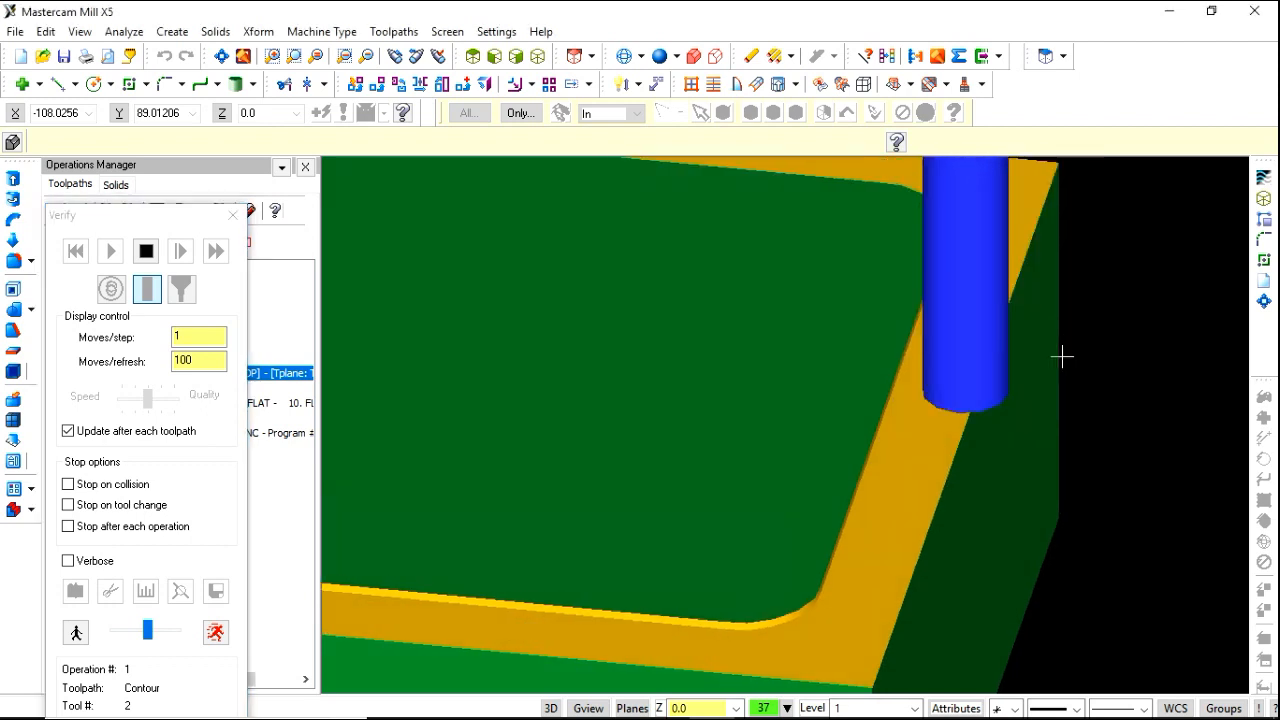
click(233, 215)
- Set the lead-in arc radius and sweep to 0, copy the entry values to the exit, and accept the contour parameters
click(168, 388)
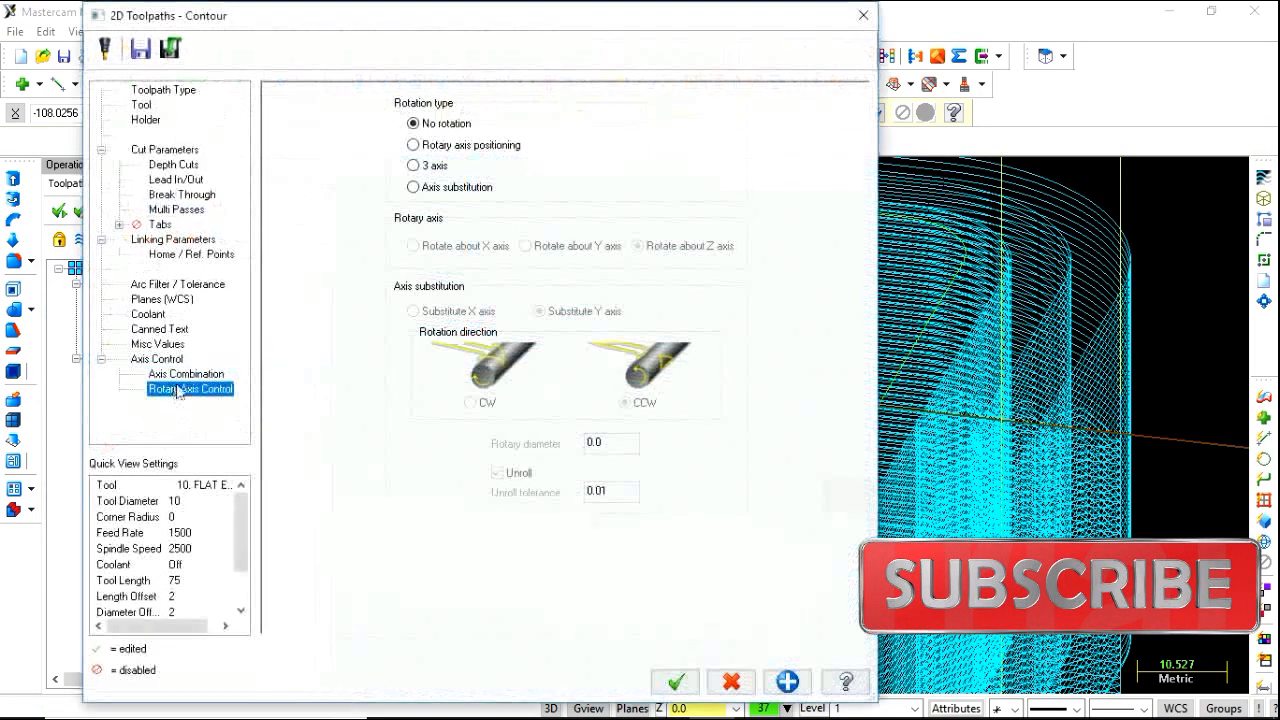
click(162, 240)
click(168, 211)
click(184, 196)
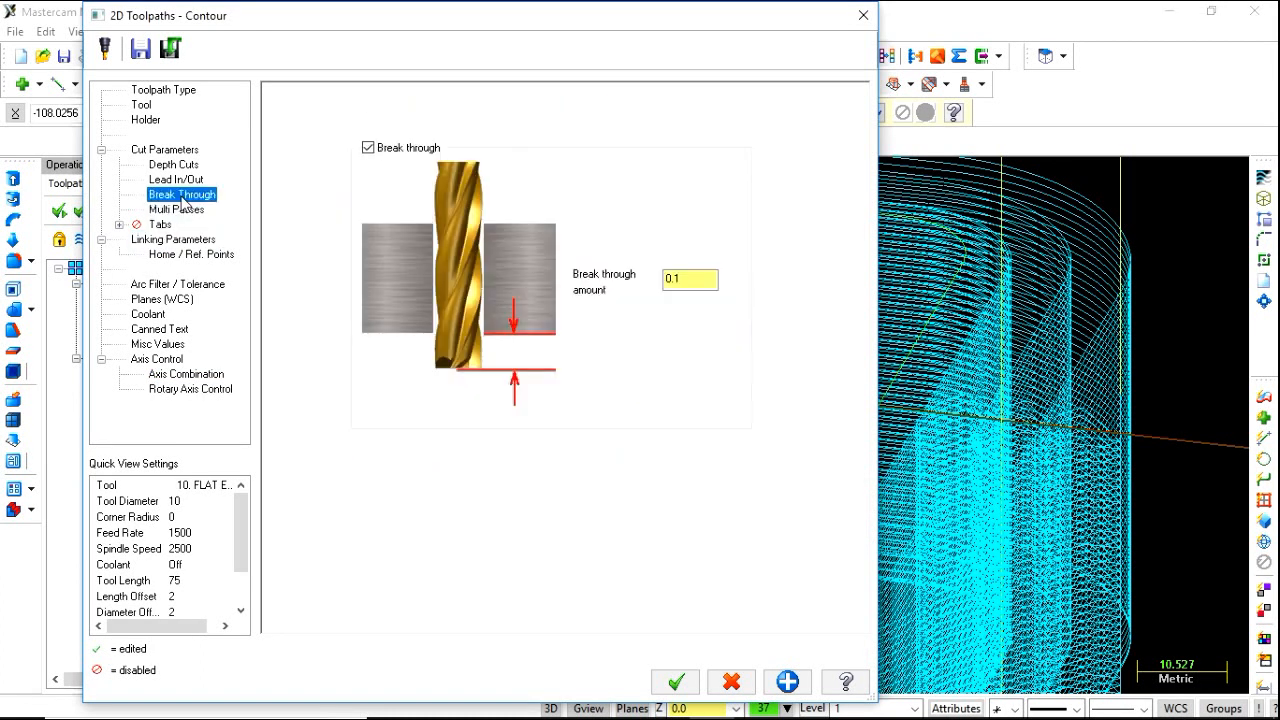
click(187, 180)
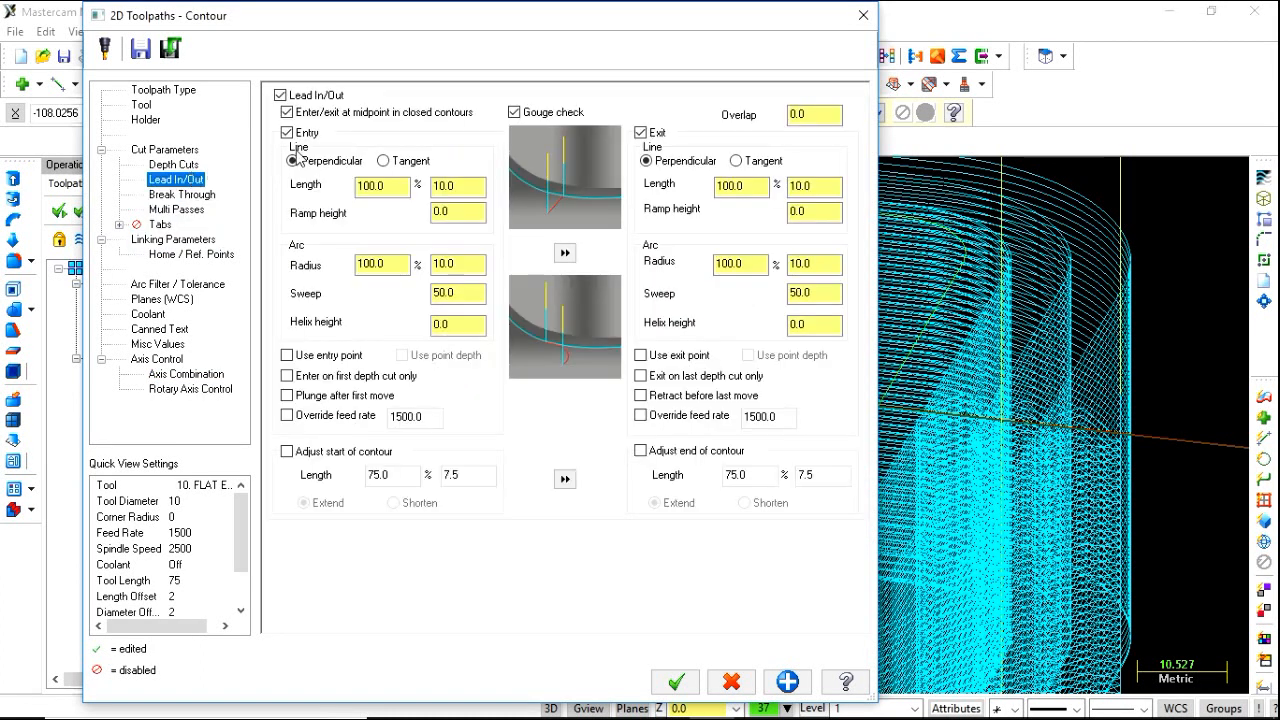
double_click(406, 265)
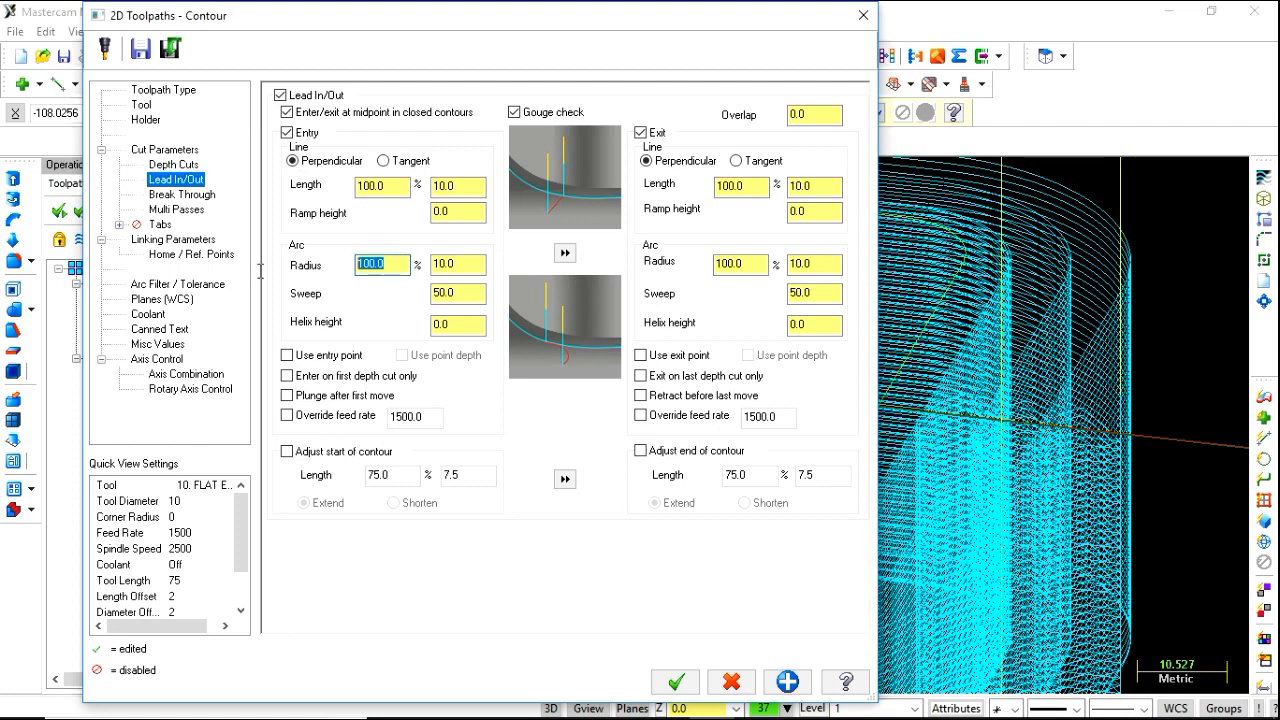
text(0)
key(Tab)
key(Tab)
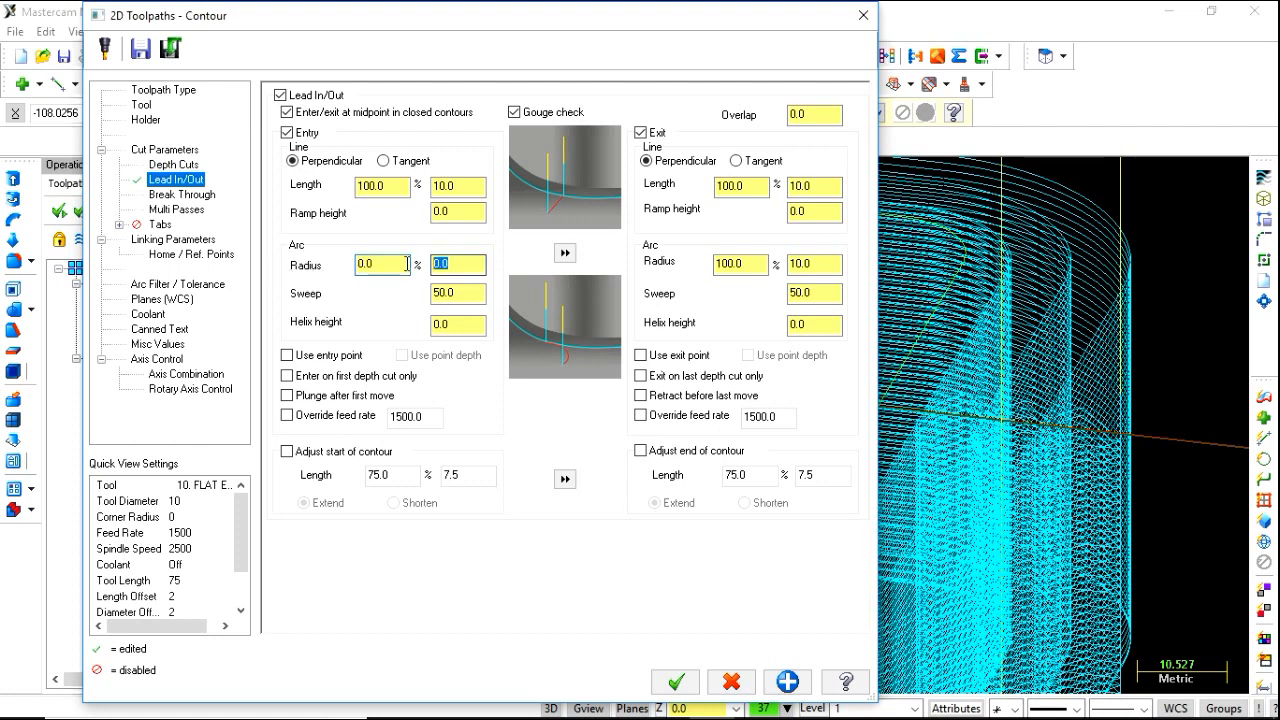
click(565, 255)
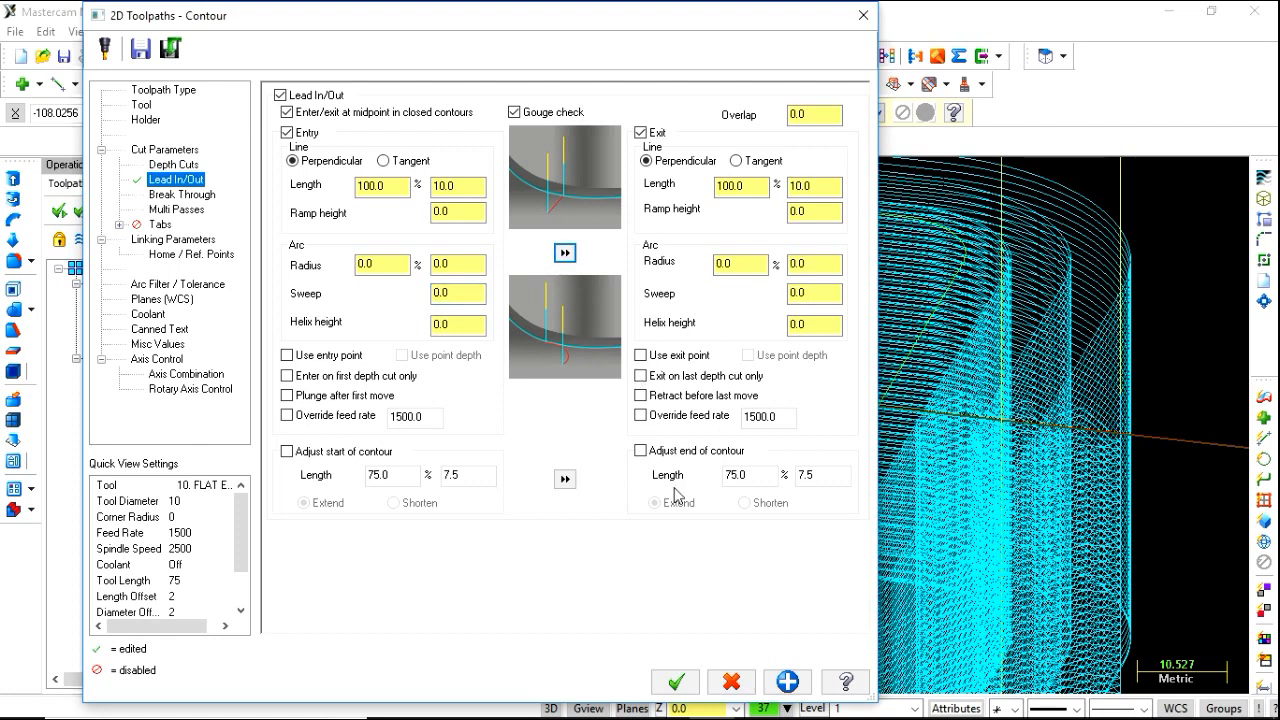
click(676, 681)
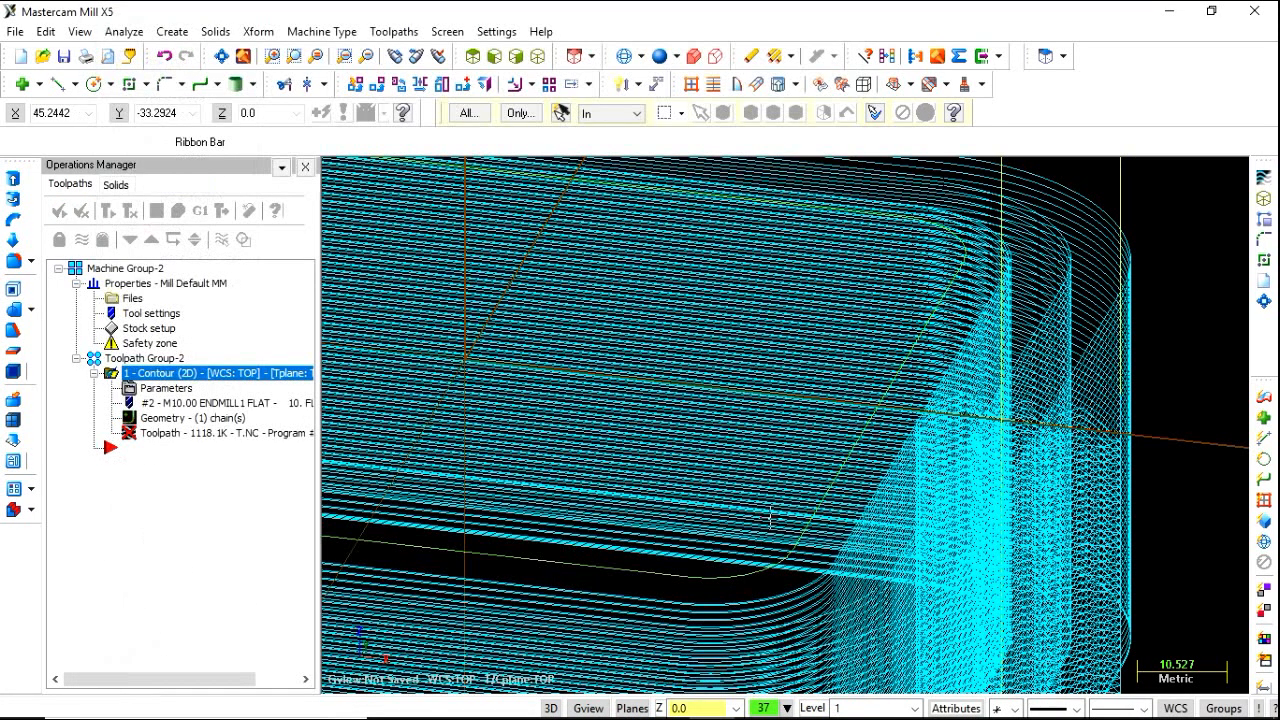
scroll(798, 491, down, 2)
middle_drag(798, 491, 849, 484)
scroll(849, 484, down, 2)
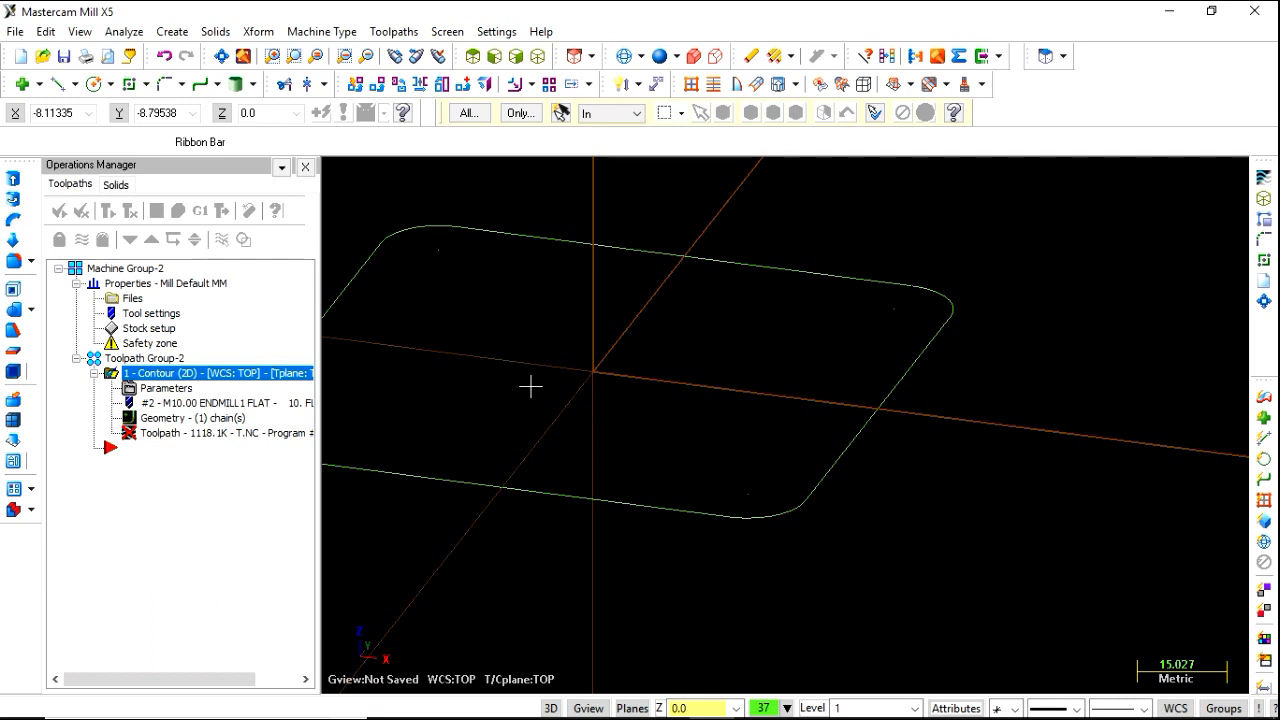
key(alt+1)
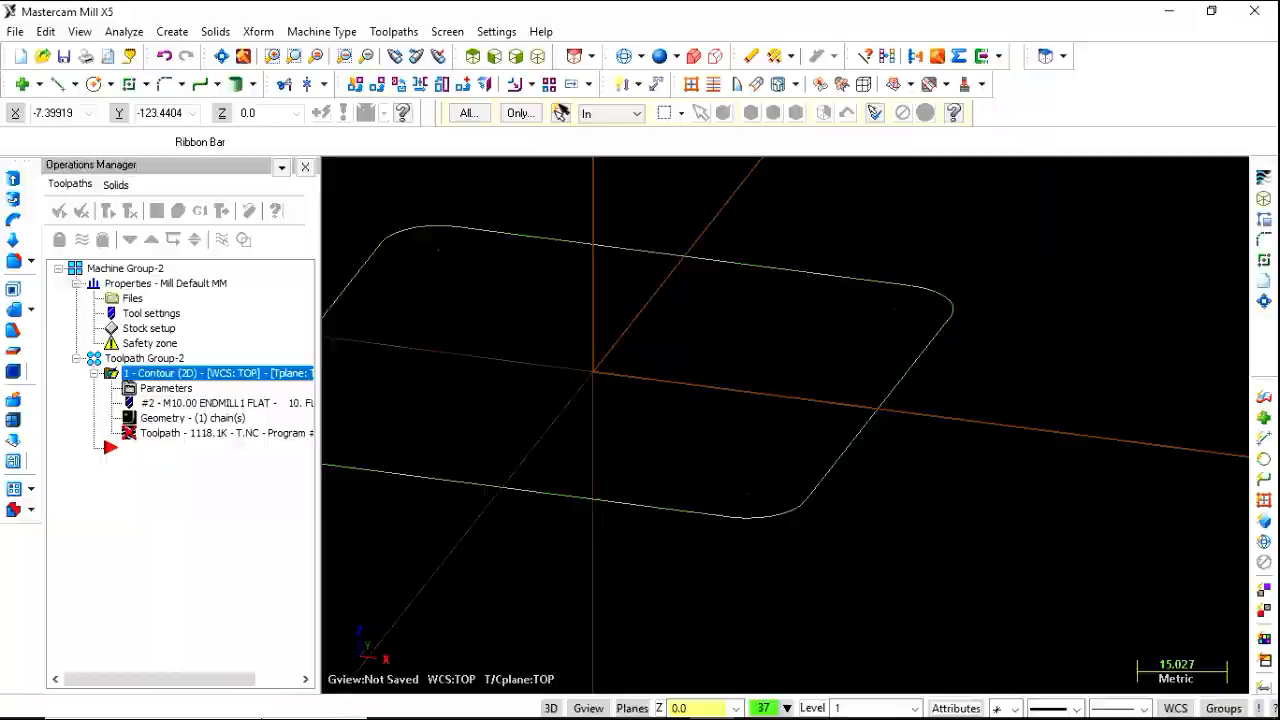